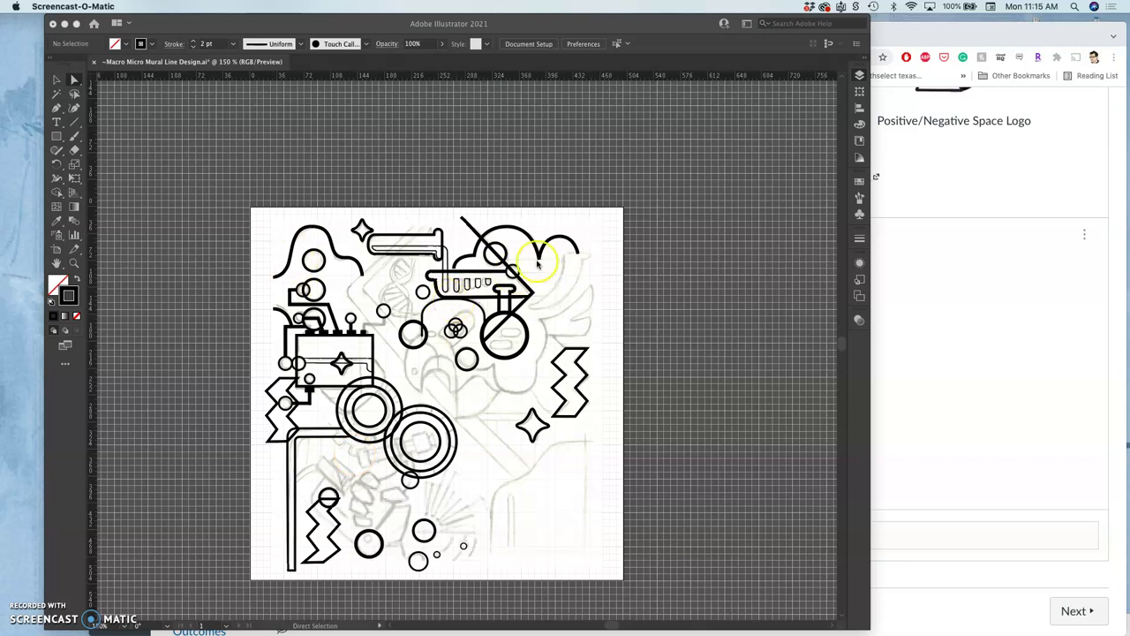
Show the Layers panel and zoom around the Macro Micro Mural Line Design artwork
{"action": "left_click", "coordinate": [860, 75]}
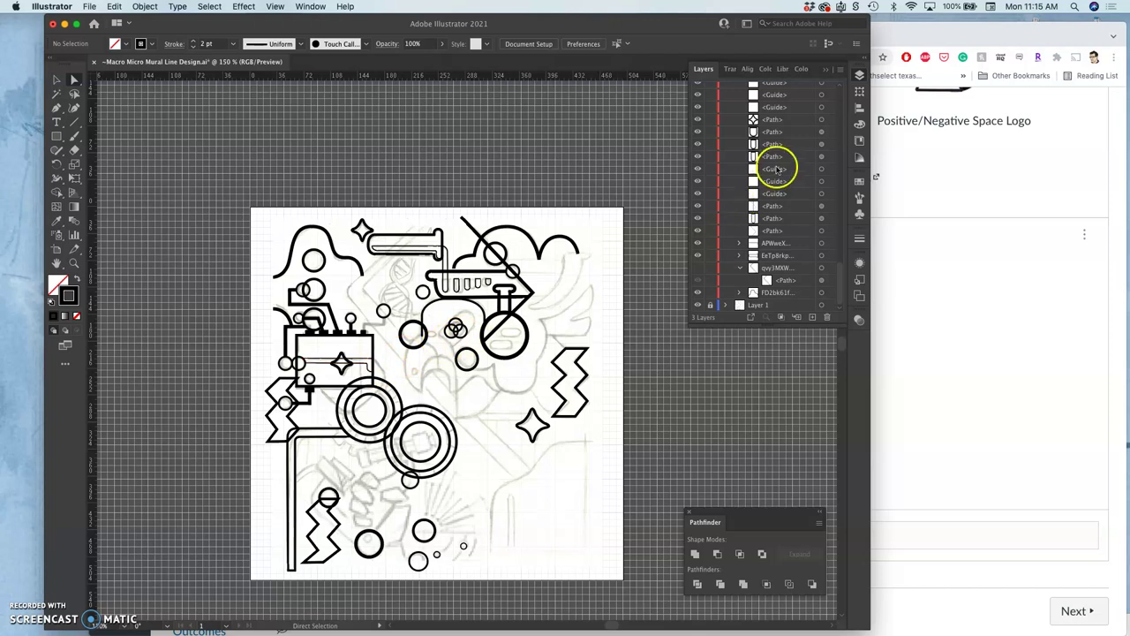
{"action": "scroll", "coordinate": [775, 169], "scroll_direction": "up", "scroll_amount": 5}
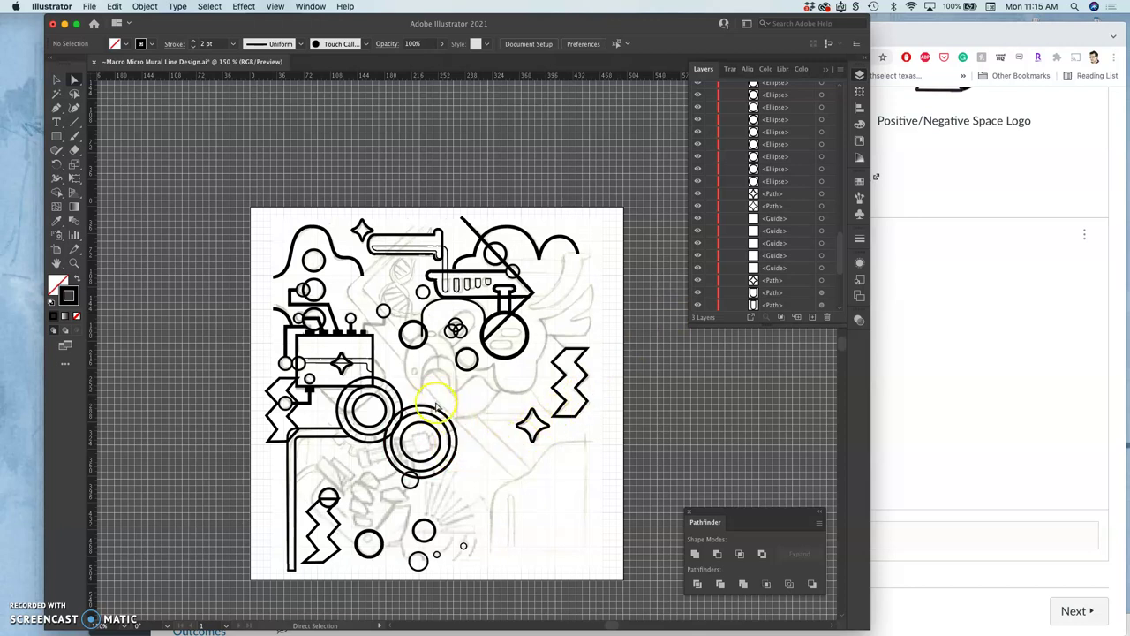
{"action": "scroll", "coordinate": [435, 407], "scroll_direction": "up", "scroll_amount": 10}
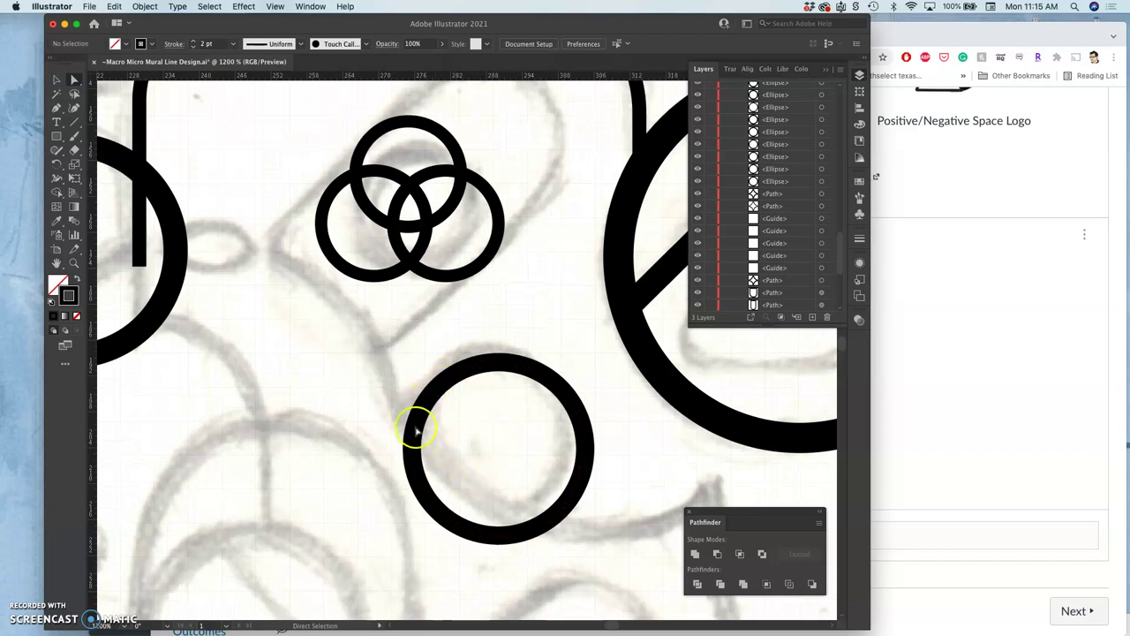
{"action": "scroll", "coordinate": [442, 442], "scroll_direction": "down", "scroll_amount": 10}
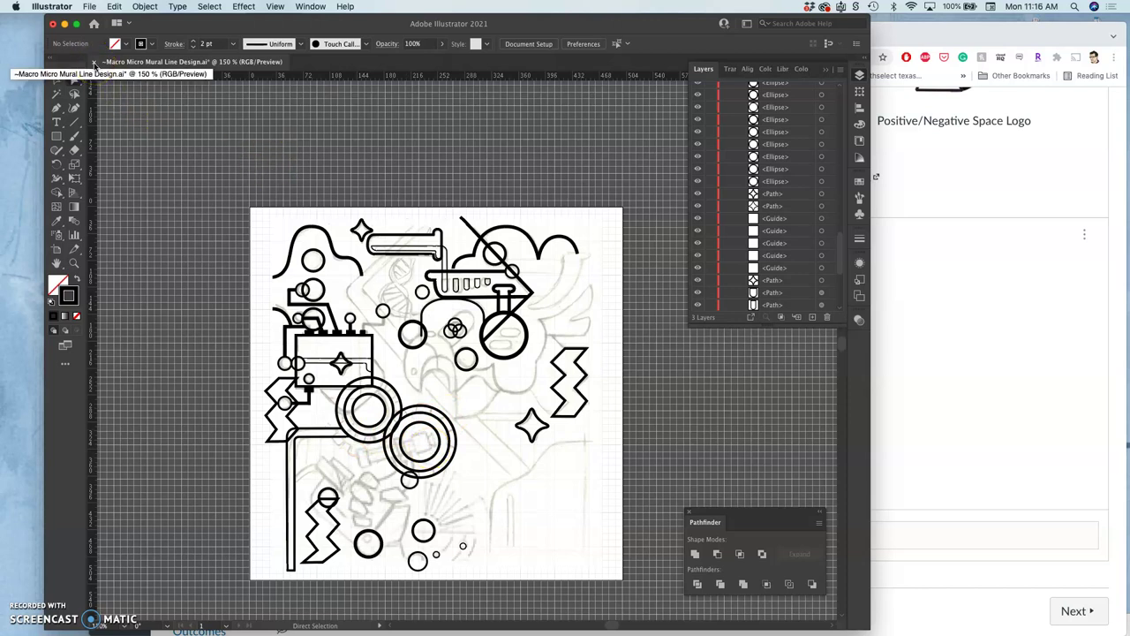
Save and close the mural document, then view the refined sketch on the course page
{"action": "left_click", "coordinate": [93, 65]}
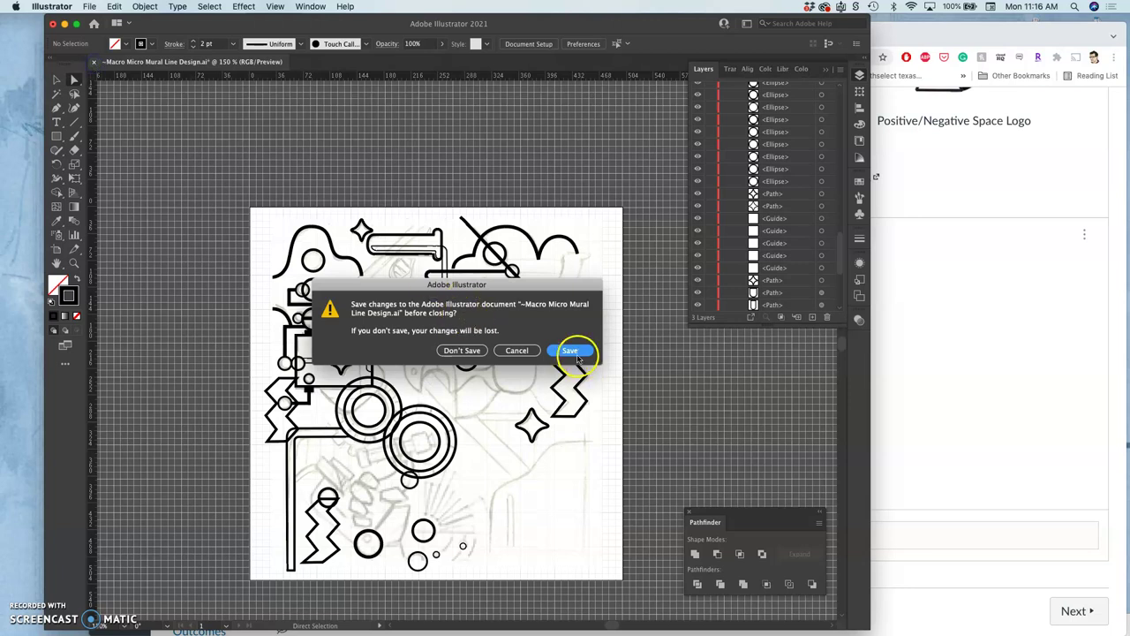
{"action": "left_click", "coordinate": [571, 351]}
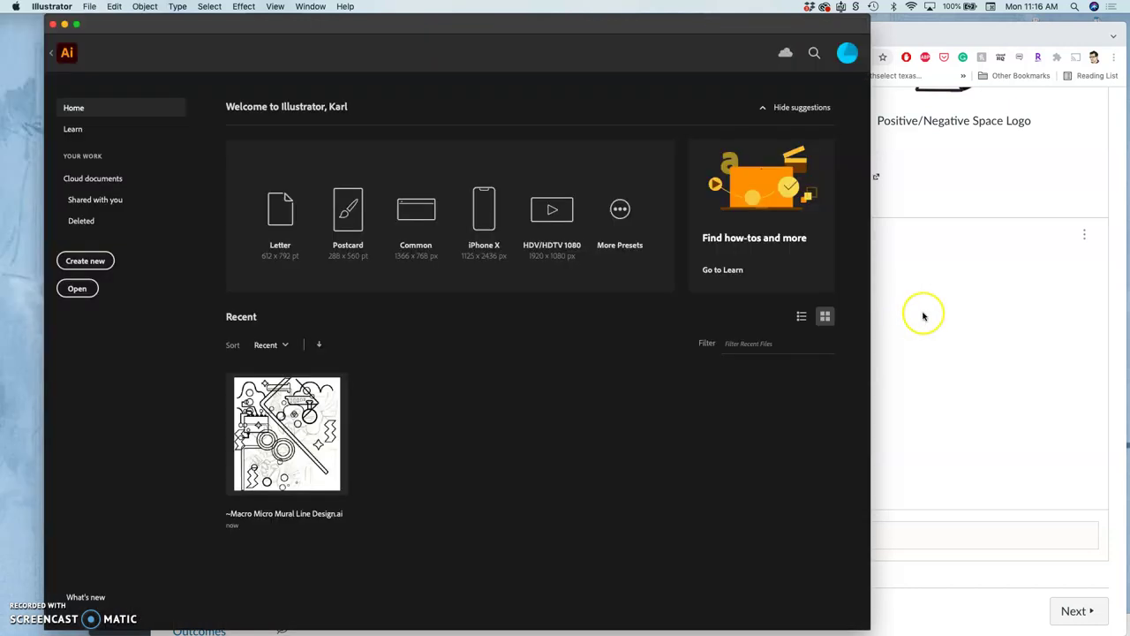
{"action": "left_click", "coordinate": [924, 314]}
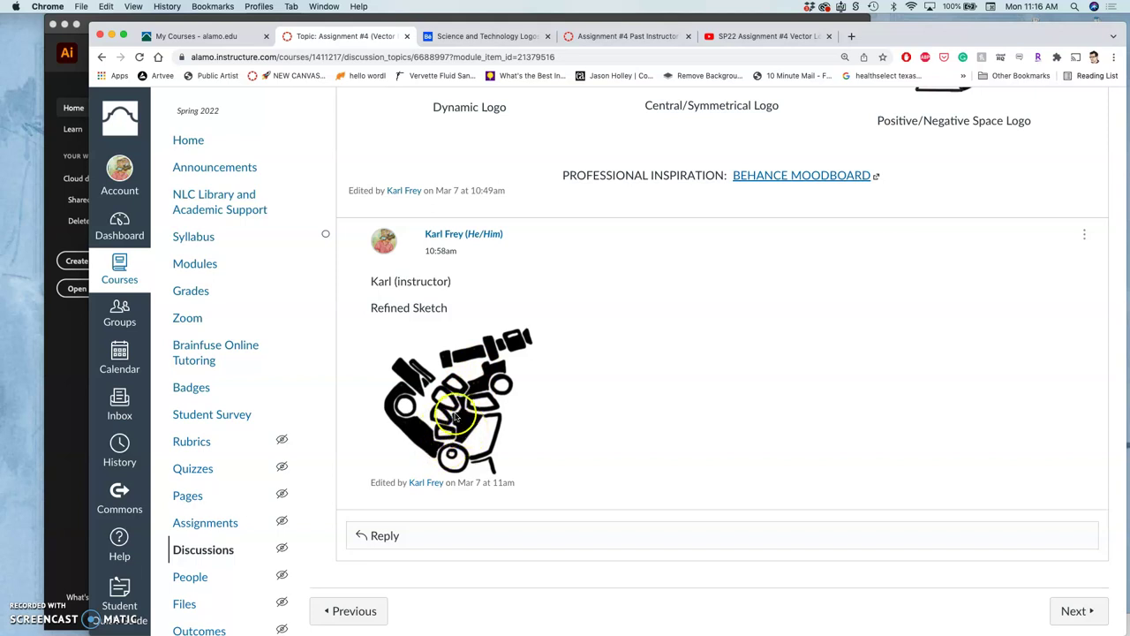
Select Refined Sketch copy.png in the Assignment #4 Vector Logo folder
{"action": "left_click", "coordinate": [63, 351]}
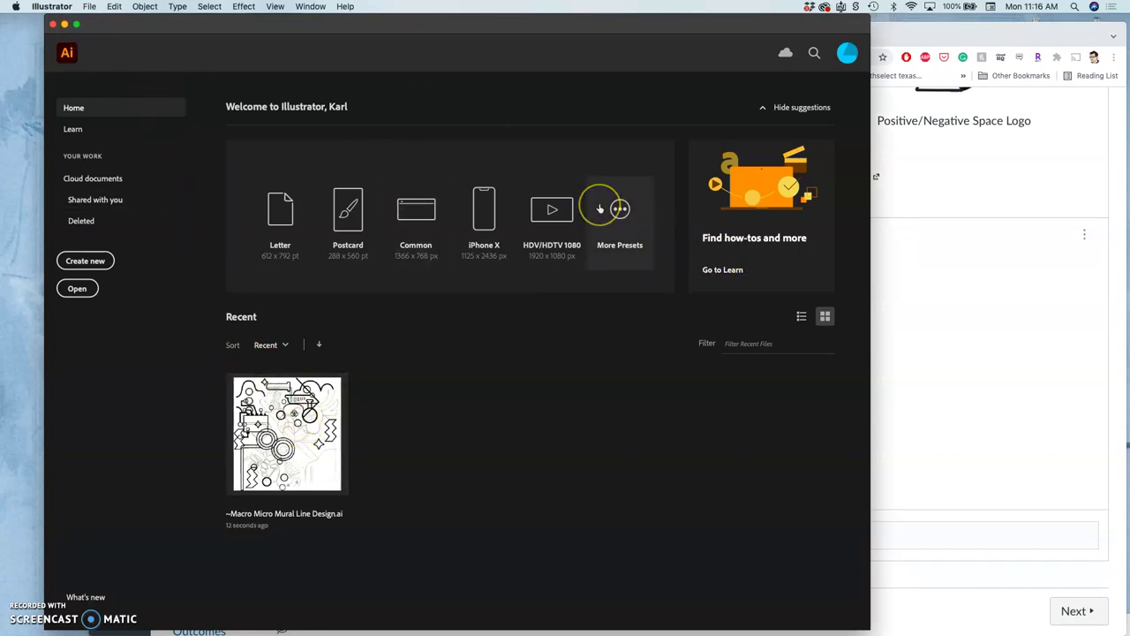
{"action": "key", "text": "ctrl+Up"}
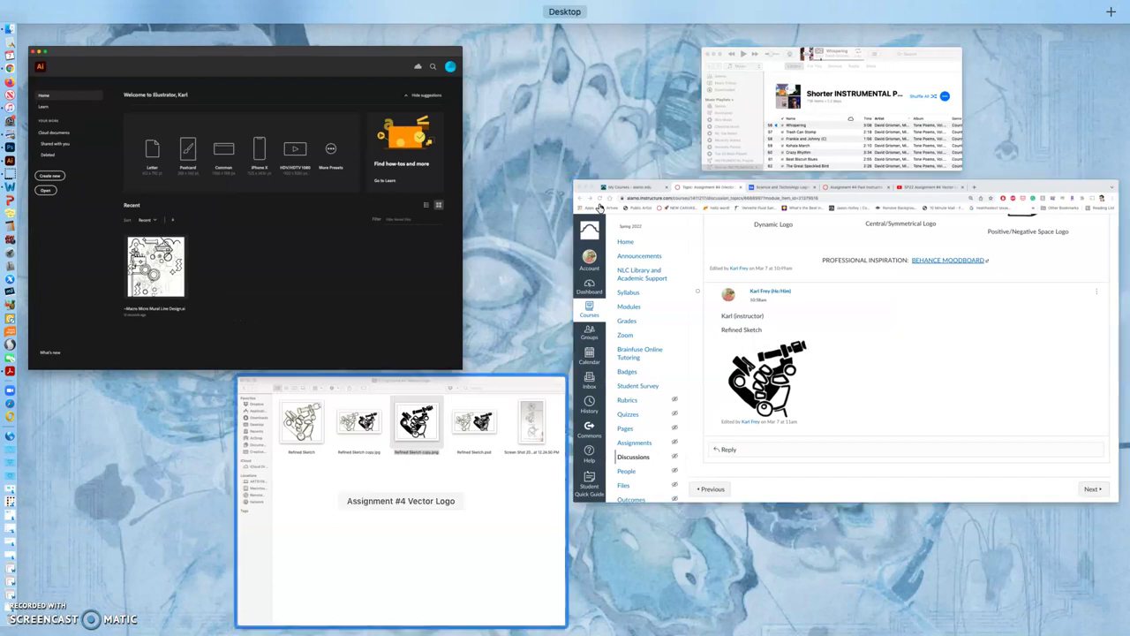
{"action": "left_click", "coordinate": [403, 459]}
{"action": "left_click", "coordinate": [509, 223]}
Open Refined Sketch copy.png in Illustrator and enlarge the image to fill most of the artboard
{"action": "mouse_move", "coordinate": [509, 224]}
{"action": "left_mouse_down"}
{"action": "mouse_move", "coordinate": [250, 247]}
{"action": "mouse_move", "coordinate": [3, 200]}
{"action": "mouse_move", "coordinate": [19, 159]}
{"action": "left_mouse_up"}
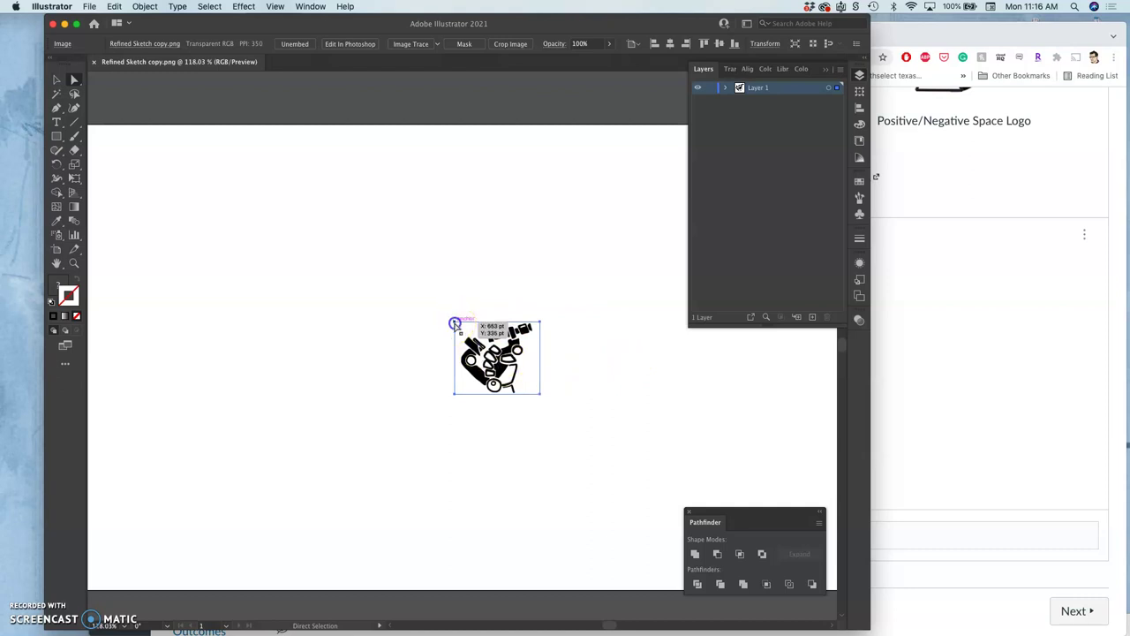
{"action": "left_click_drag", "start_coordinate": [455, 324], "coordinate": [250, 177]}
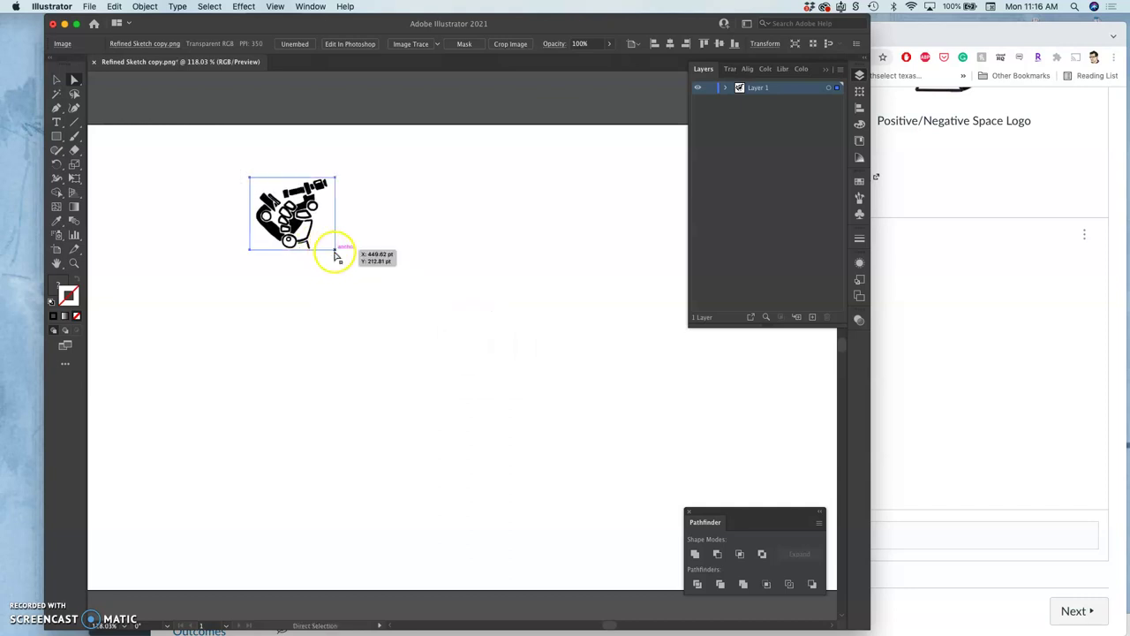
{"action": "mouse_move", "coordinate": [336, 253]}
{"action": "left_mouse_down"}
{"action": "mouse_move", "coordinate": [348, 273]}
{"action": "mouse_move", "coordinate": [324, 244]}
{"action": "left_mouse_up"}
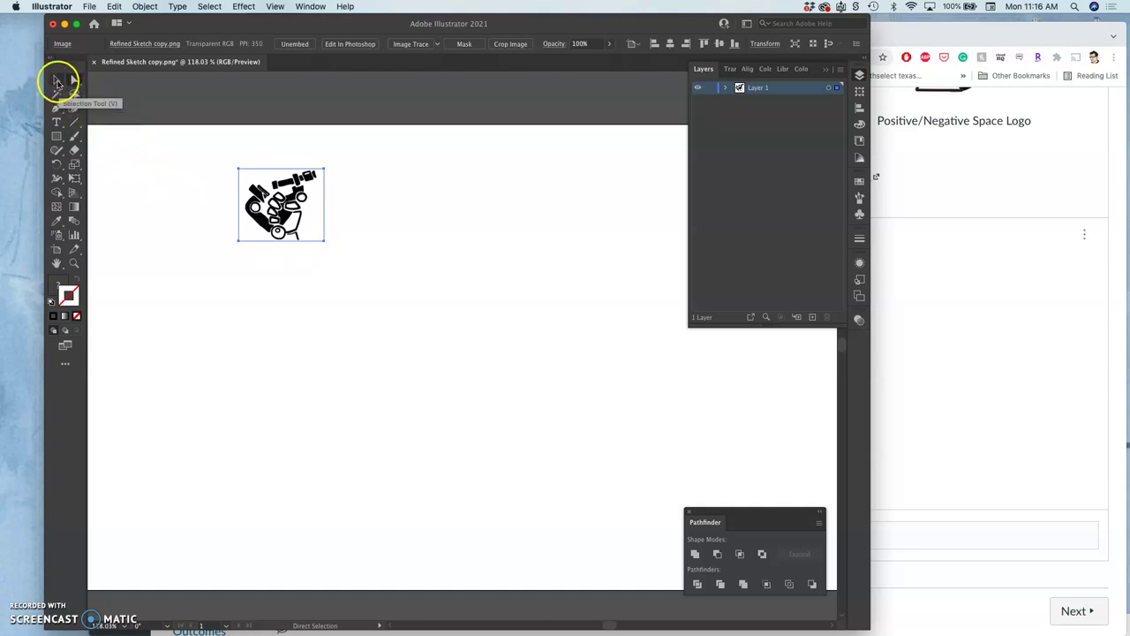
{"action": "left_click", "coordinate": [57, 81]}
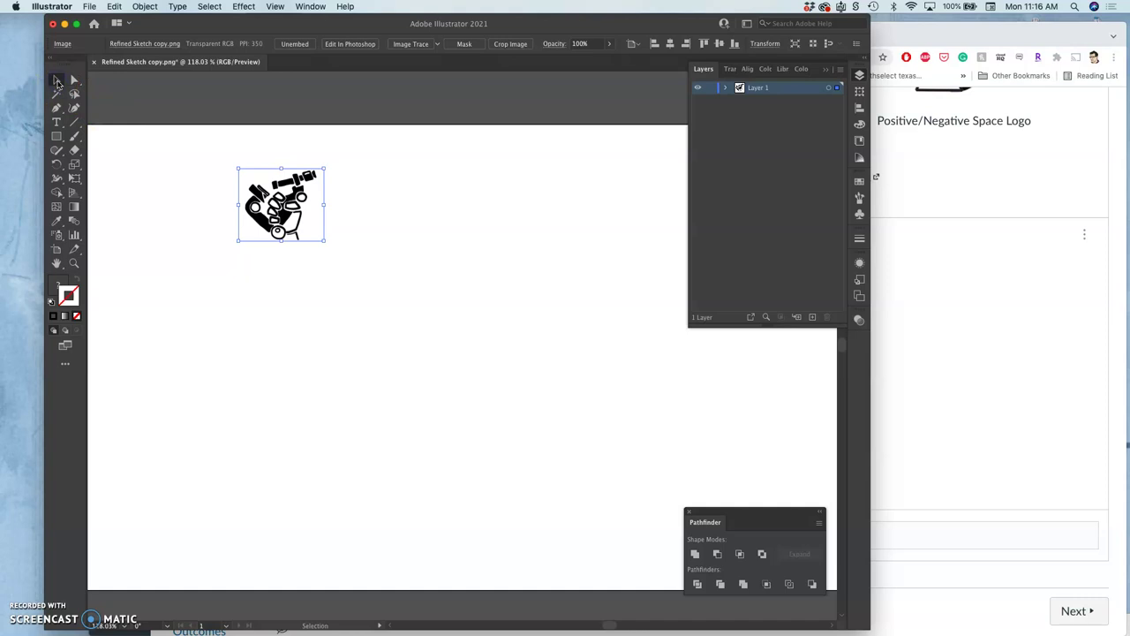
{"action": "mouse_move", "coordinate": [281, 214]}
{"action": "left_mouse_down"}
{"action": "mouse_move", "coordinate": [375, 226]}
{"action": "mouse_move", "coordinate": [294, 211]}
{"action": "left_mouse_up"}
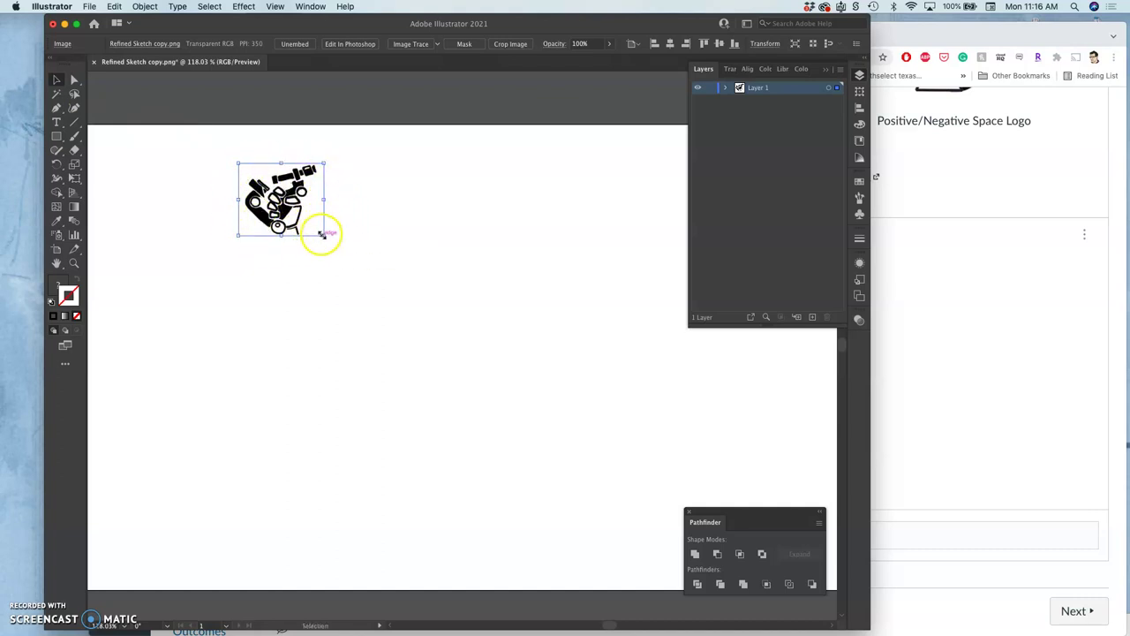
{"action": "mouse_move", "coordinate": [325, 236]}
{"action": "left_mouse_down"}
{"action": "mouse_move", "coordinate": [397, 368]}
{"action": "mouse_move", "coordinate": [465, 437]}
{"action": "mouse_move", "coordinate": [550, 495]}
{"action": "mouse_move", "coordinate": [472, 467]}
{"action": "mouse_move", "coordinate": [324, 467]}
{"action": "mouse_move", "coordinate": [634, 492]}
{"action": "mouse_move", "coordinate": [596, 331]}
{"action": "mouse_move", "coordinate": [583, 473]}
{"action": "mouse_move", "coordinate": [497, 489]}
{"action": "mouse_move", "coordinate": [557, 472]}
{"action": "mouse_move", "coordinate": [486, 396]}
{"action": "mouse_move", "coordinate": [416, 380]}
{"action": "mouse_move", "coordinate": [462, 358]}
{"action": "mouse_move", "coordinate": [427, 354]}
{"action": "mouse_move", "coordinate": [622, 589]}
{"action": "mouse_move", "coordinate": [604, 505]}
{"action": "left_mouse_up"}
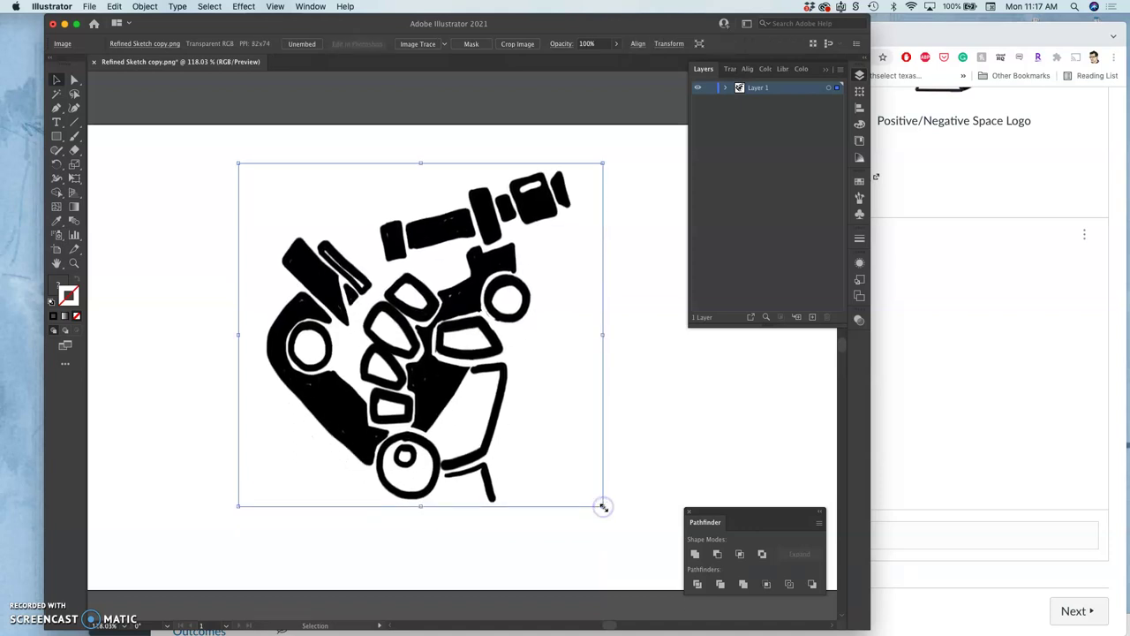
Reopen Macro Micro Mural Line Design.ai from File > Open Recent Files
{"action": "left_click", "coordinate": [89, 6]}
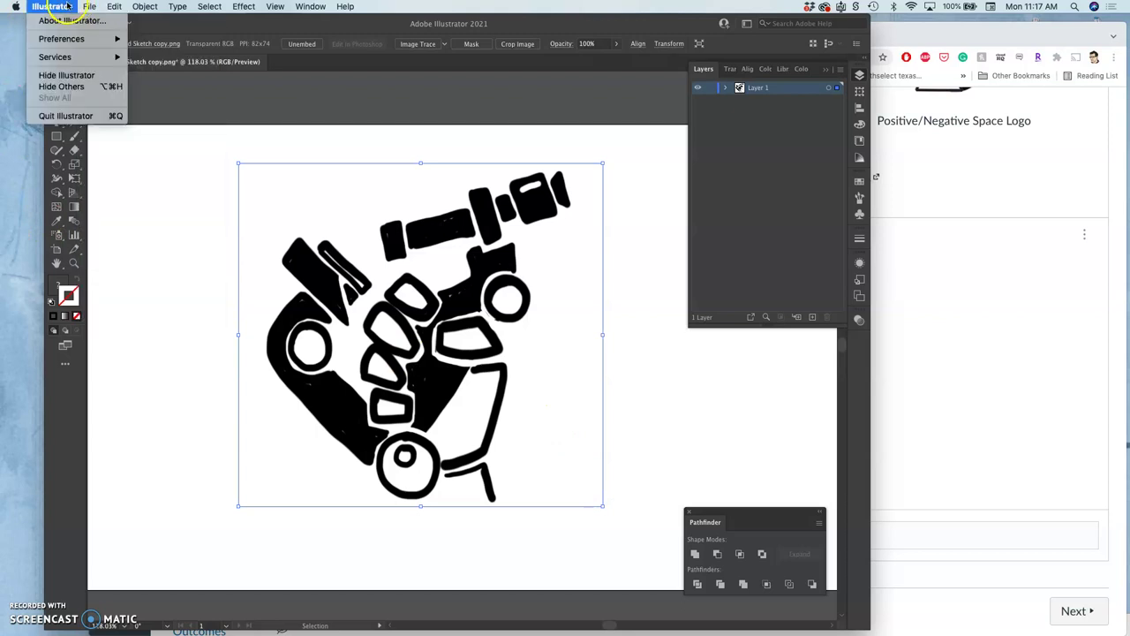
{"action": "mouse_move", "coordinate": [66, 9]}
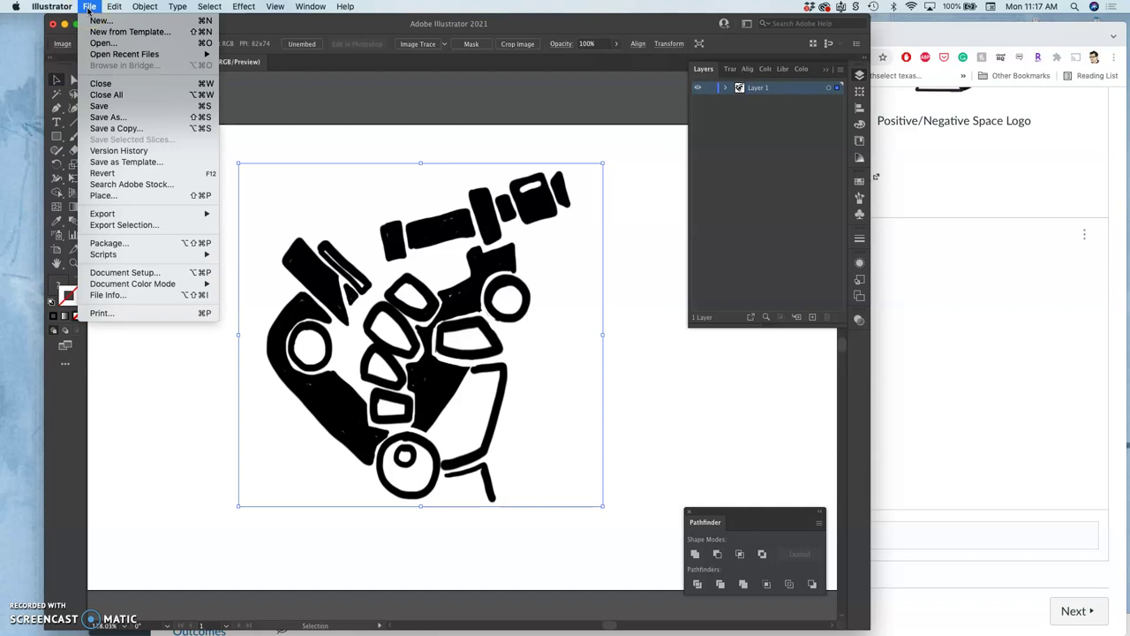
{"action": "left_click", "coordinate": [194, 43]}
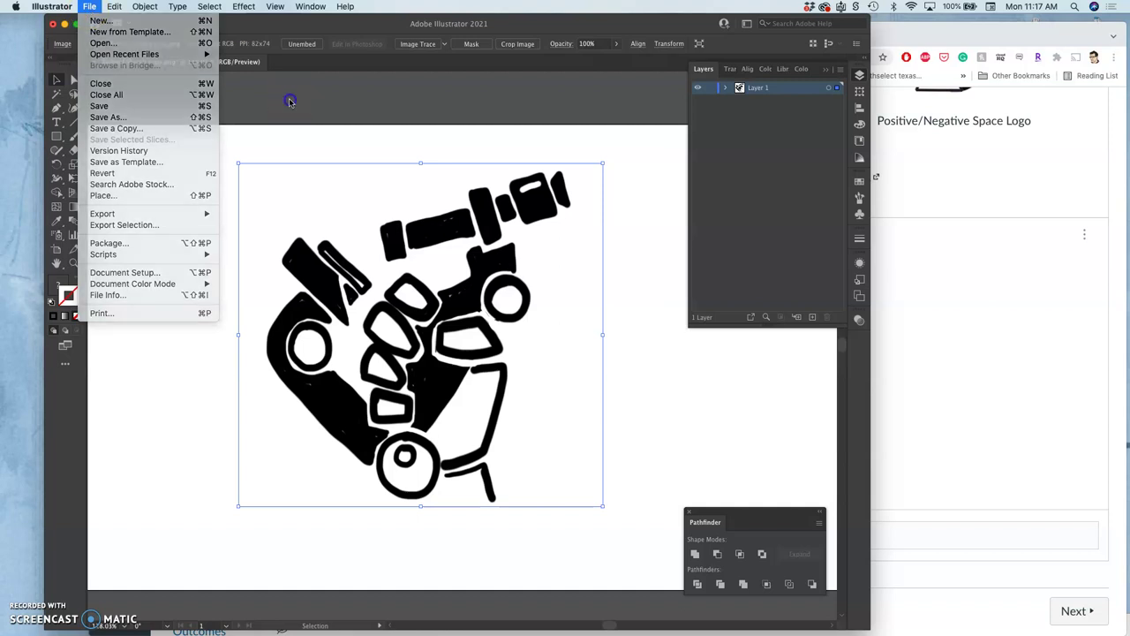
{"action": "left_click", "coordinate": [92, 5]}
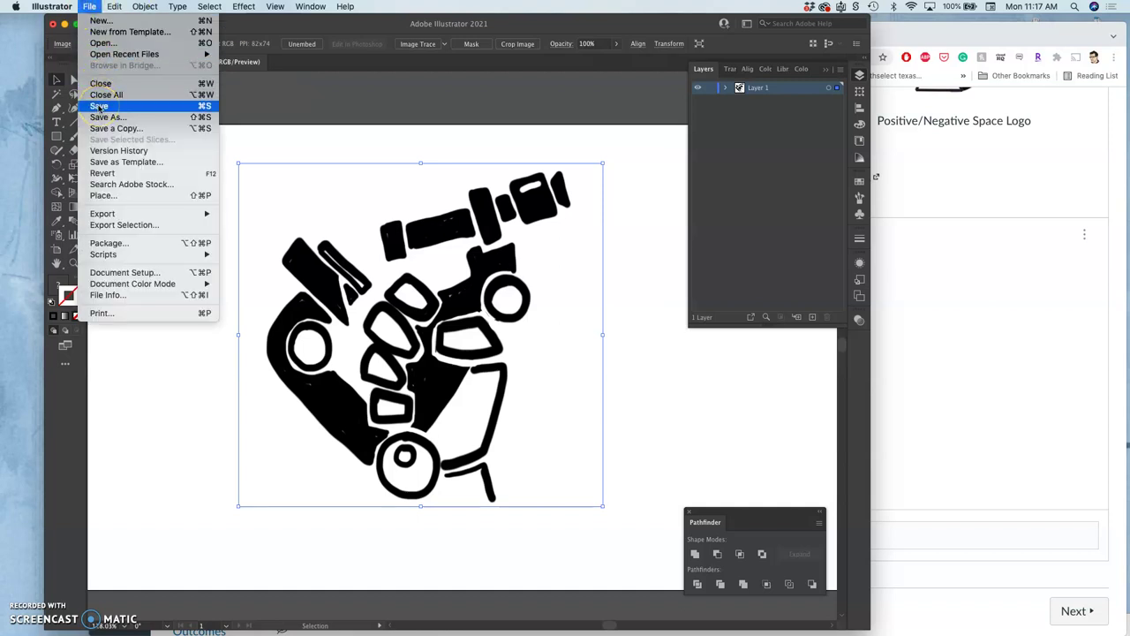
{"action": "mouse_move", "coordinate": [141, 54]}
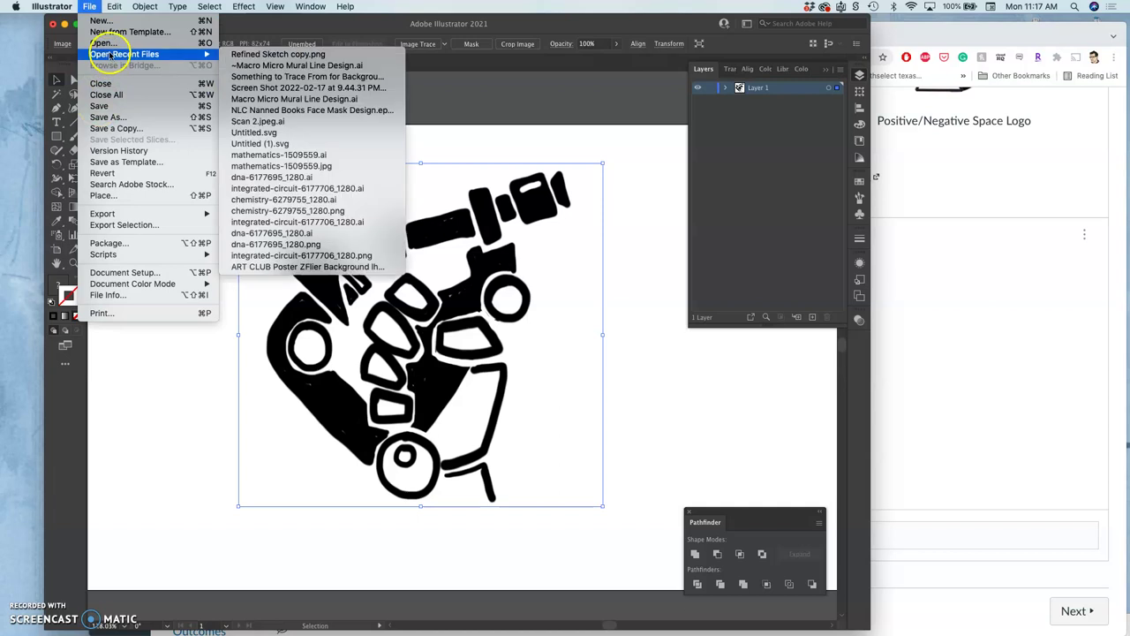
{"action": "left_click", "coordinate": [256, 65]}
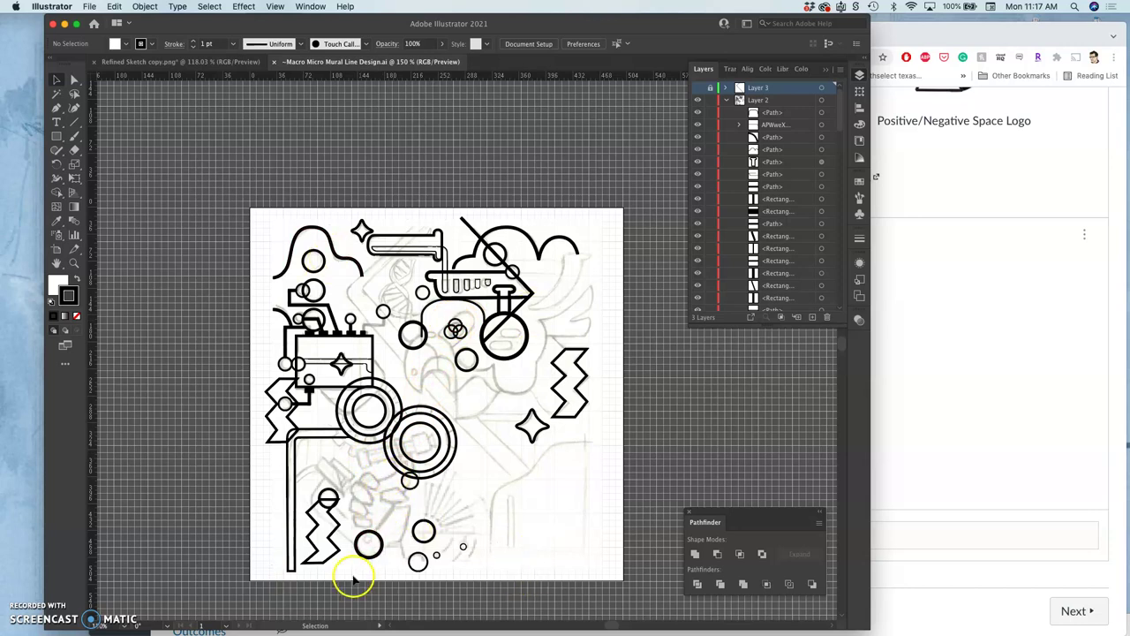
Drag Refined Sketch copy.png from the Vector Logo folder into Illustrator
{"action": "left_click", "coordinate": [939, 264]}
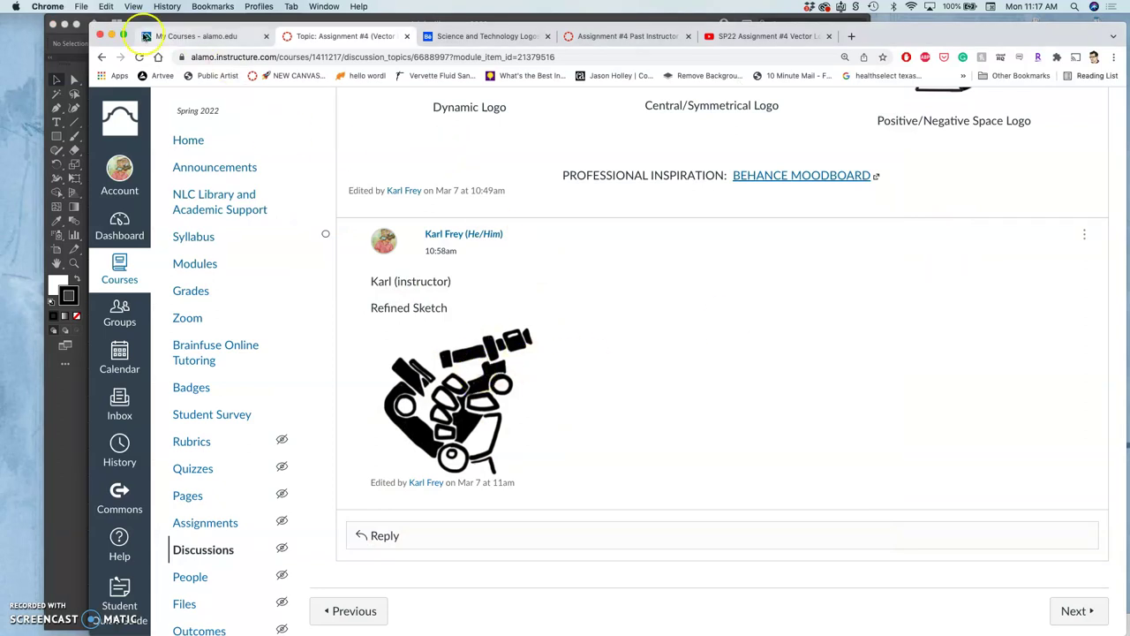
{"action": "left_click", "coordinate": [145, 19]}
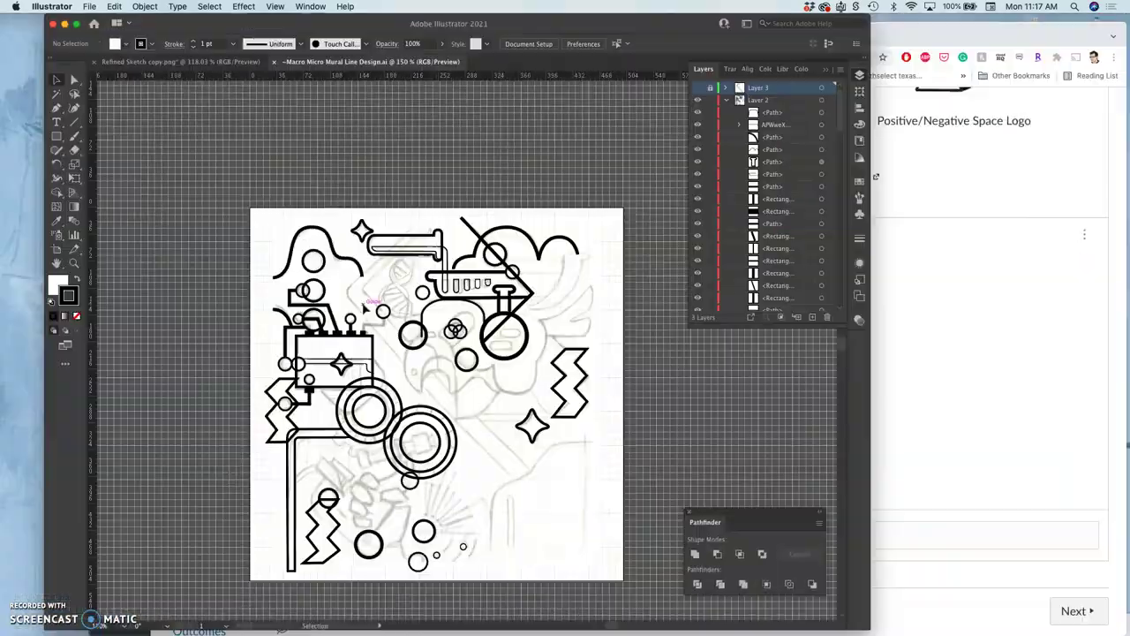
{"action": "key", "text": "ctrl+Up"}
{"action": "left_click", "coordinate": [416, 422]}
{"action": "left_click", "coordinate": [508, 207]}
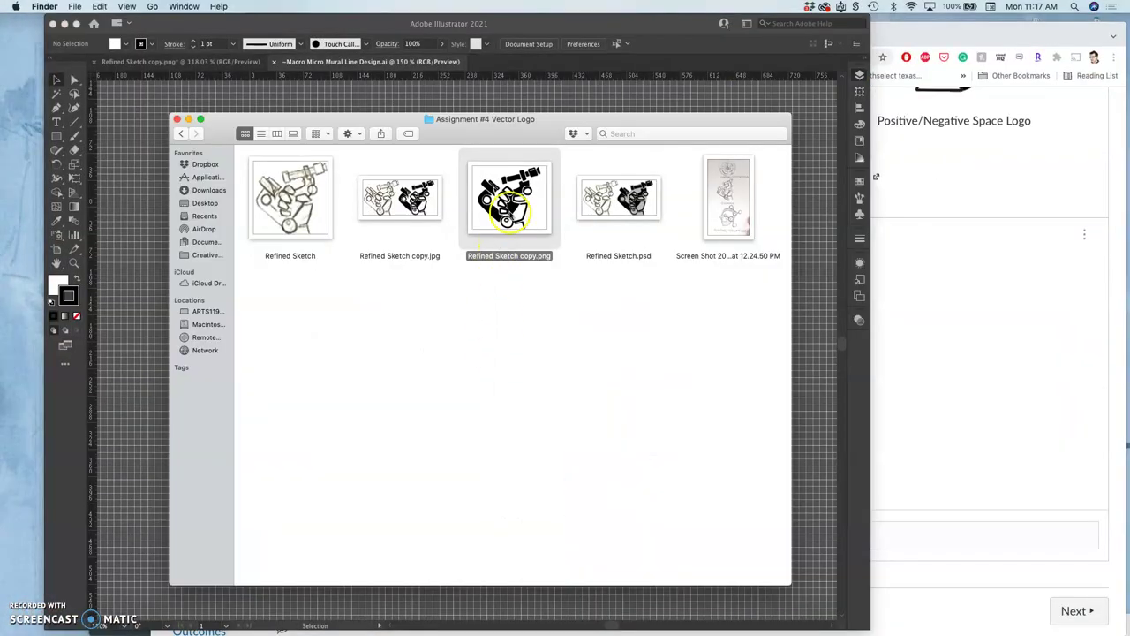
{"action": "left_click_drag", "start_coordinate": [512, 144], "coordinate": [891, 245]}
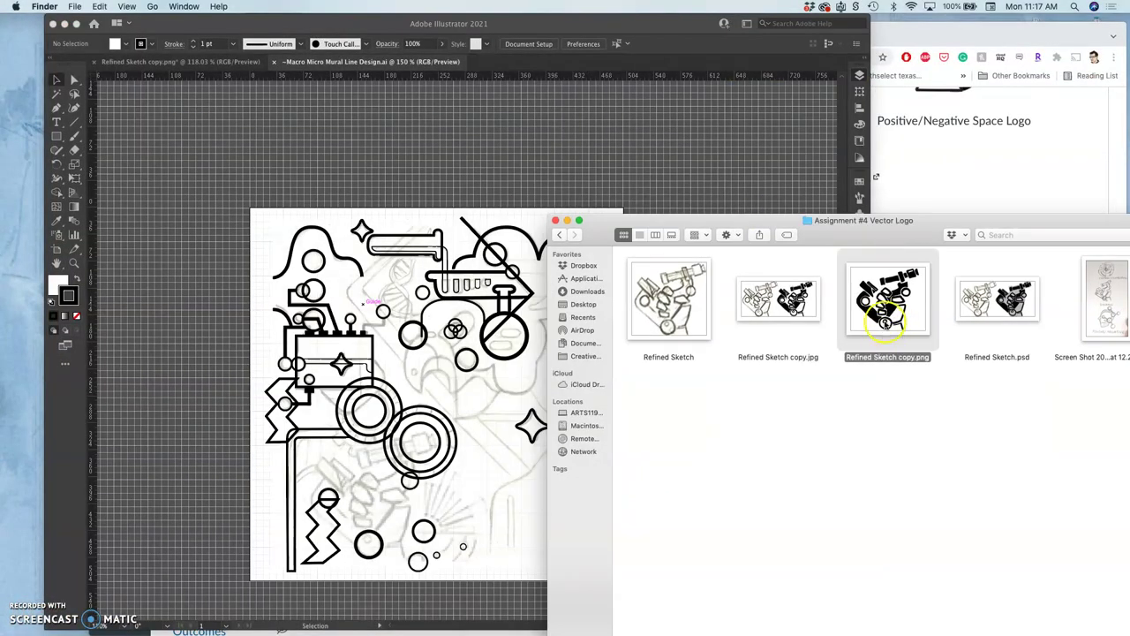
{"action": "mouse_move", "coordinate": [887, 322]}
{"action": "left_mouse_down"}
{"action": "mouse_move", "coordinate": [629, 406]}
{"action": "mouse_move", "coordinate": [450, 489]}
{"action": "left_mouse_up"}
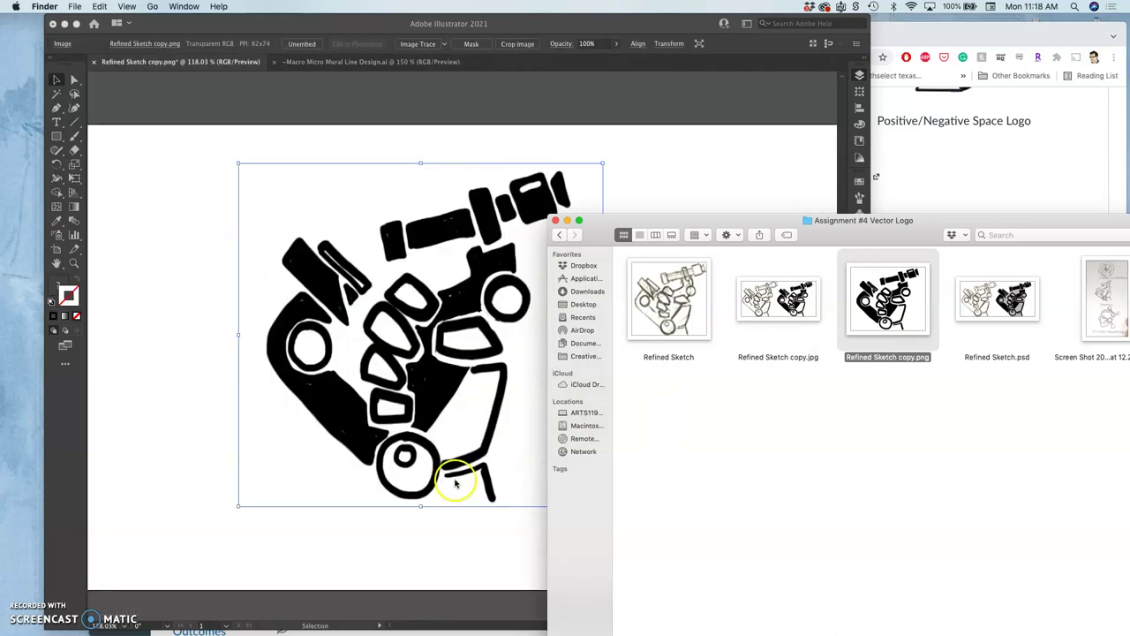
In the mural document, make Layer 3's diagonal band visible
{"action": "left_click", "coordinate": [487, 254]}
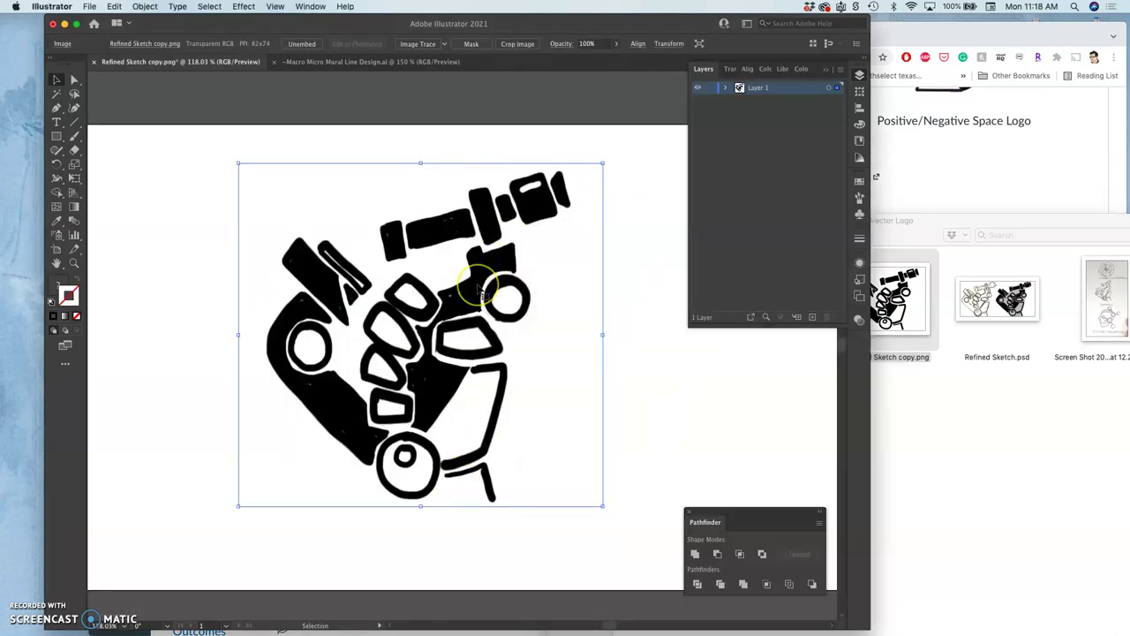
{"action": "left_click", "coordinate": [320, 62]}
{"action": "left_click", "coordinate": [697, 88]}
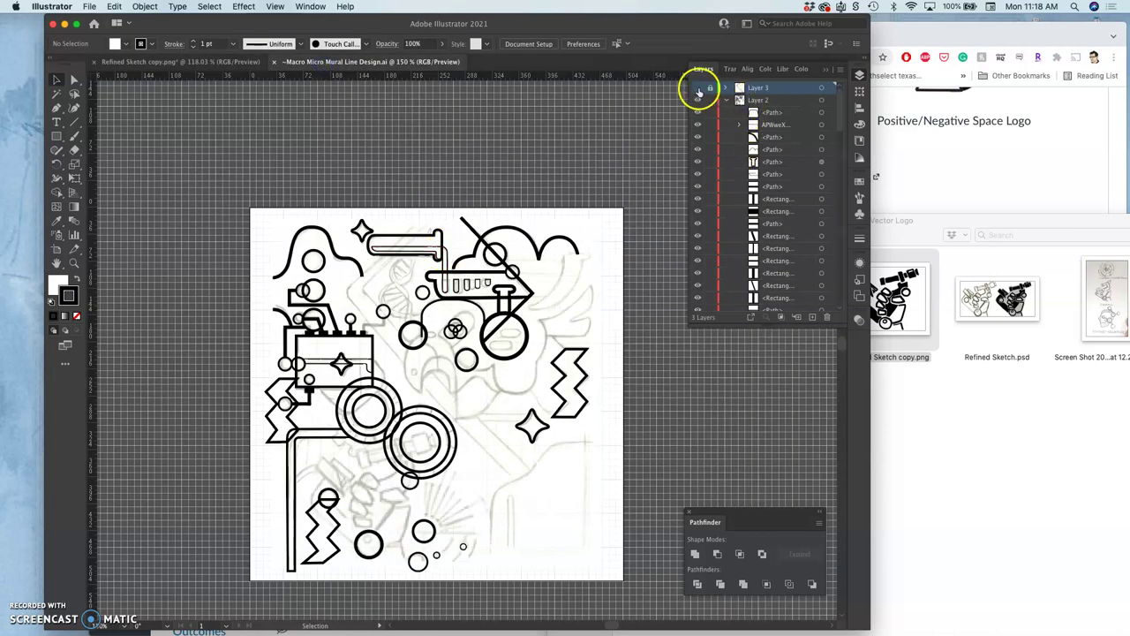
Create a new Layer 4 and paste the sketch image into it
{"action": "left_click", "coordinate": [813, 317]}
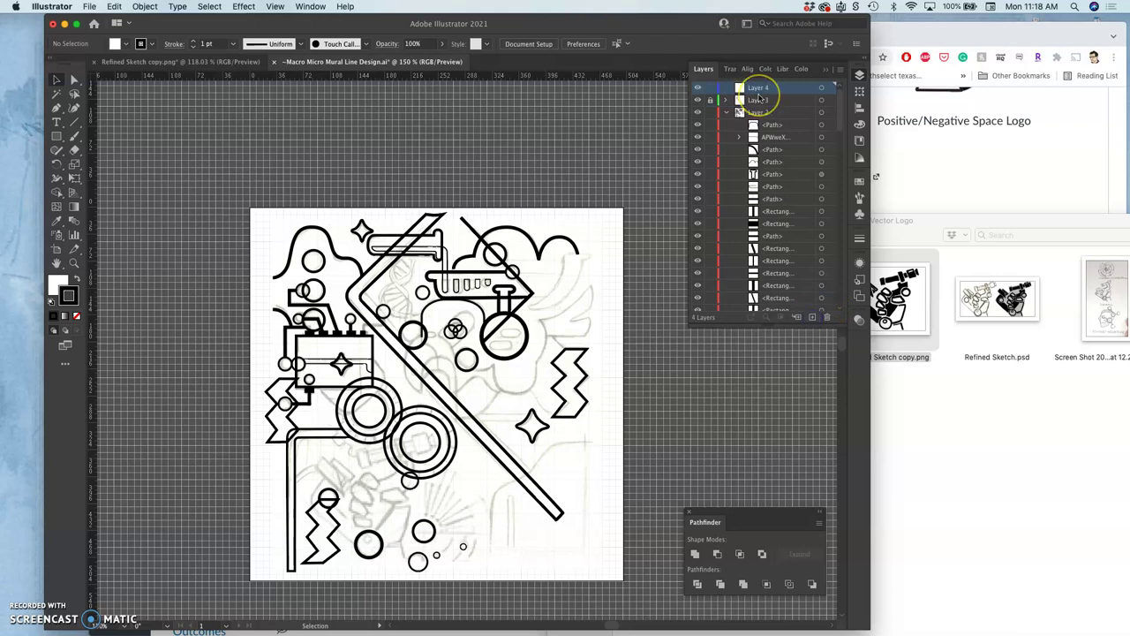
{"action": "key", "text": "super+v"}
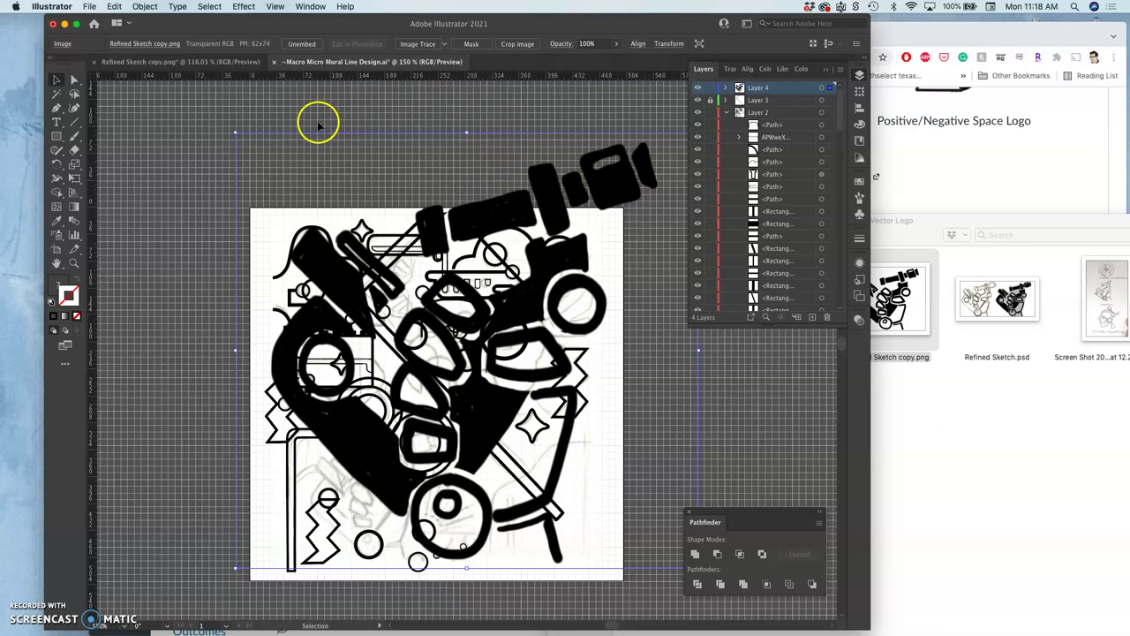
{"action": "left_click", "coordinate": [825, 74]}
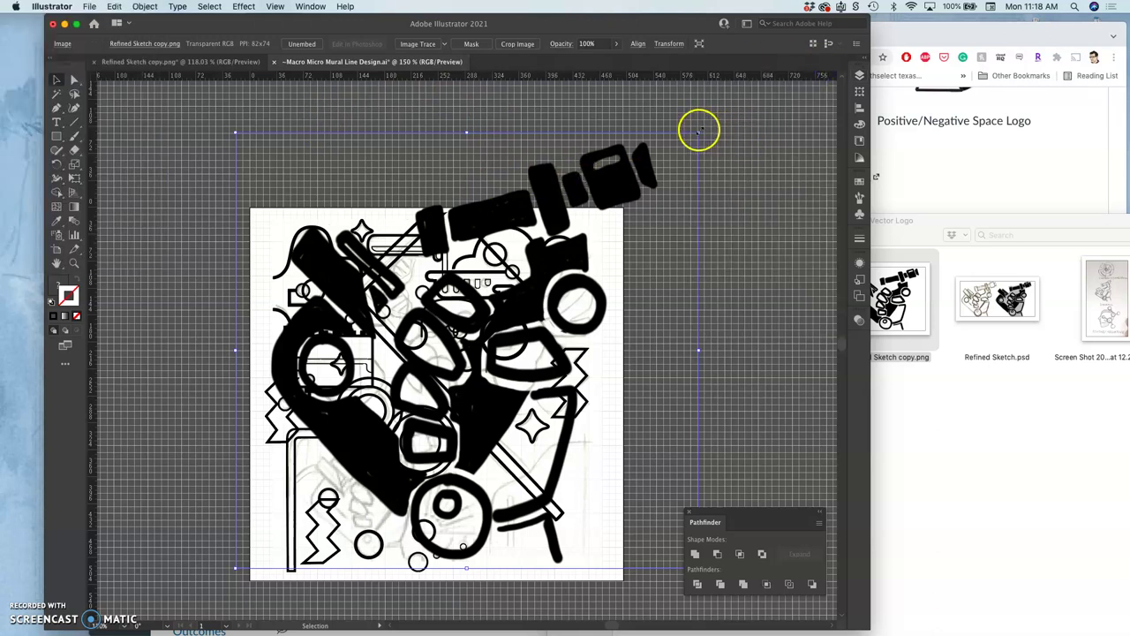
Scale the sketch down and fit it into the lower-left frame, zoomed in to 300%
{"action": "left_click_drag", "start_coordinate": [699, 130], "coordinate": [373, 439]}
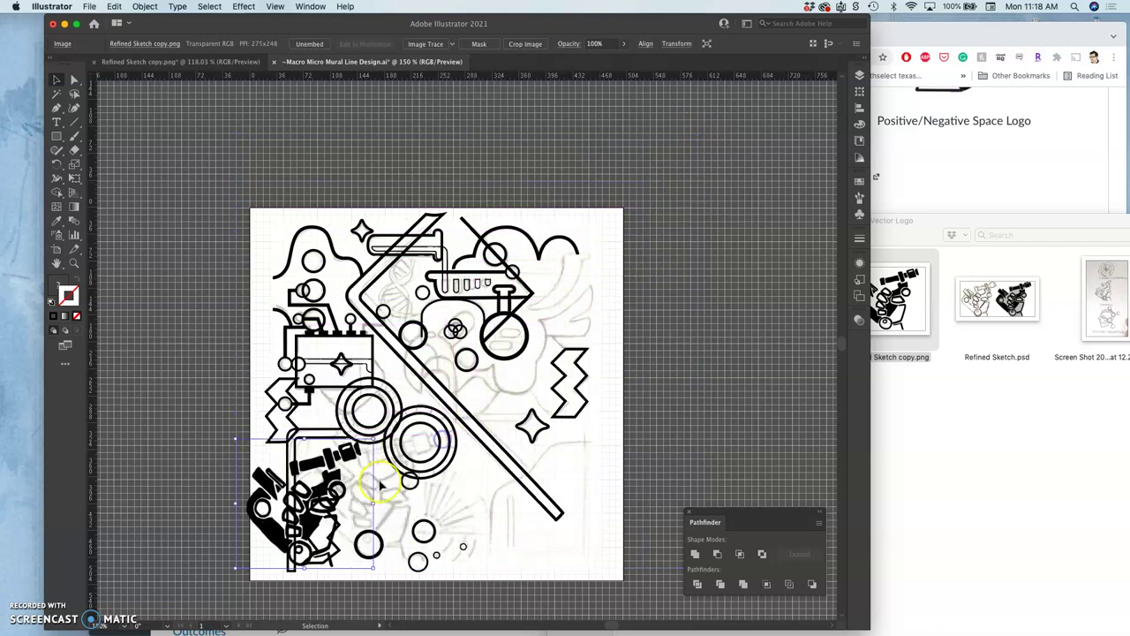
{"action": "left_click_drag", "start_coordinate": [320, 488], "coordinate": [395, 483]}
{"action": "key", "text": "super+equal"}
{"action": "key", "text": "super+equal"}
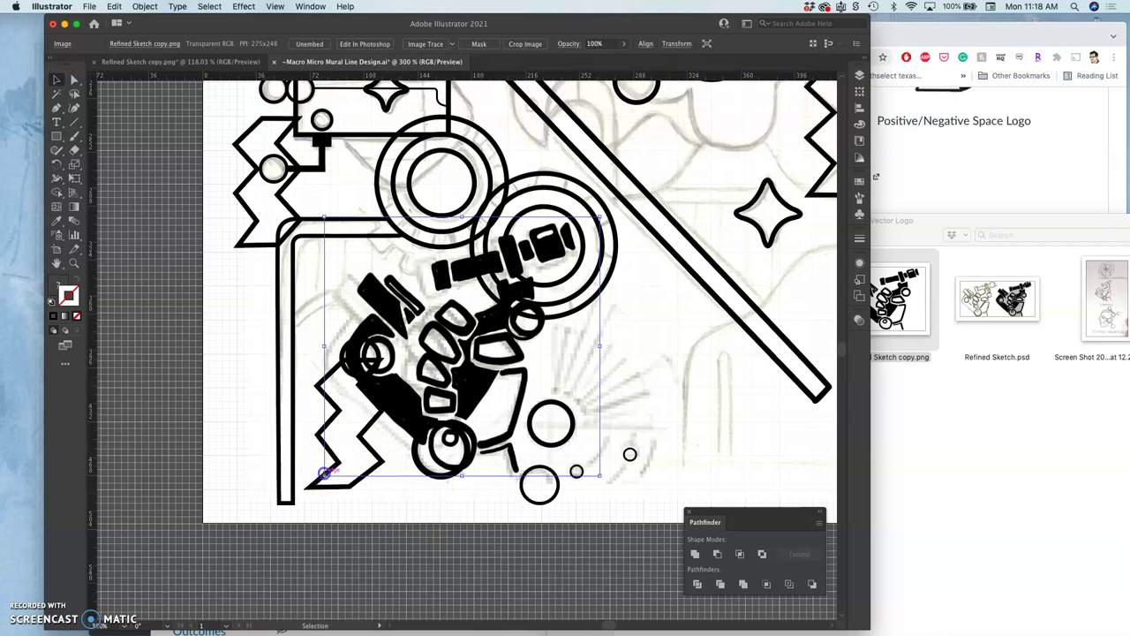
{"action": "left_click_drag", "start_coordinate": [325, 473], "coordinate": [283, 495]}
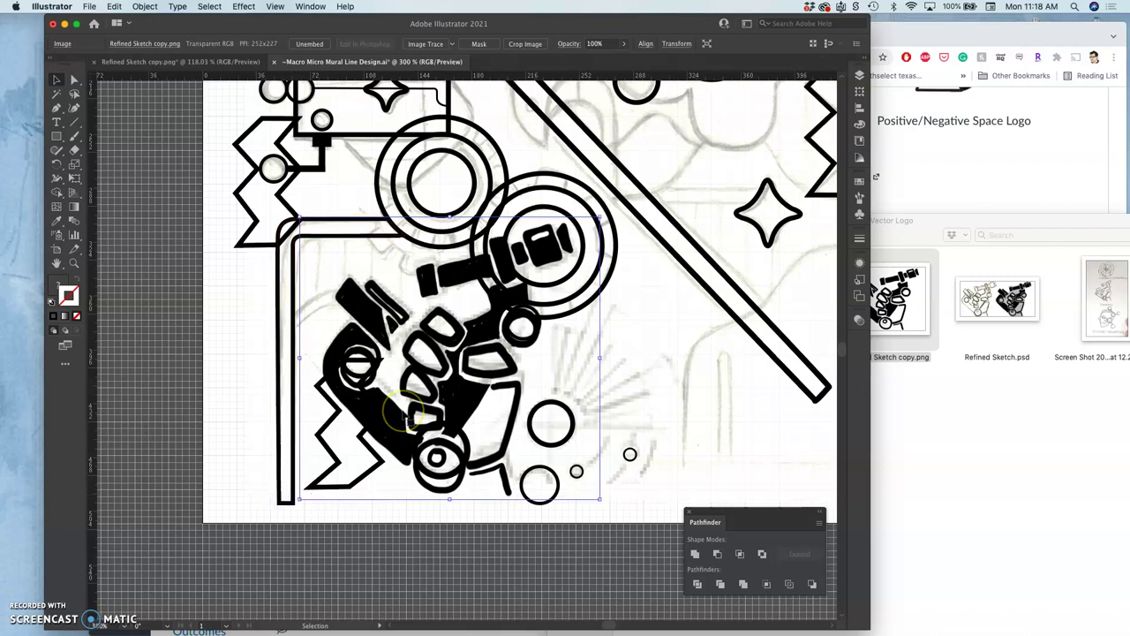
{"action": "left_click_drag", "start_coordinate": [404, 415], "coordinate": [405, 415]}
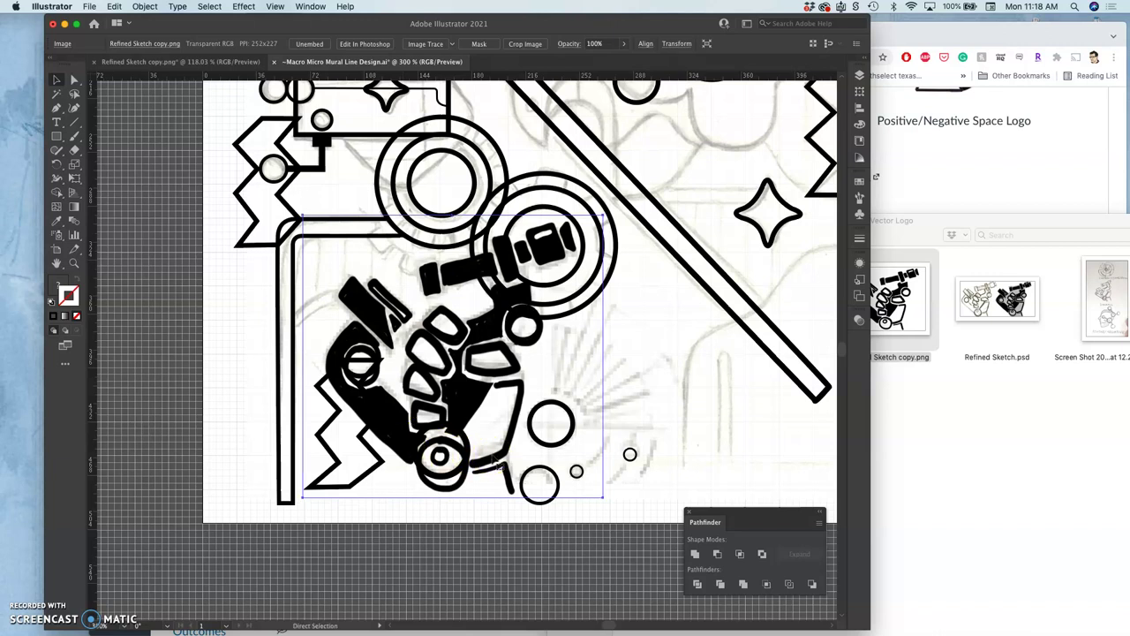
Delete the placed sketch from the mural and save the document as it closes
{"action": "key", "text": "Delete"}
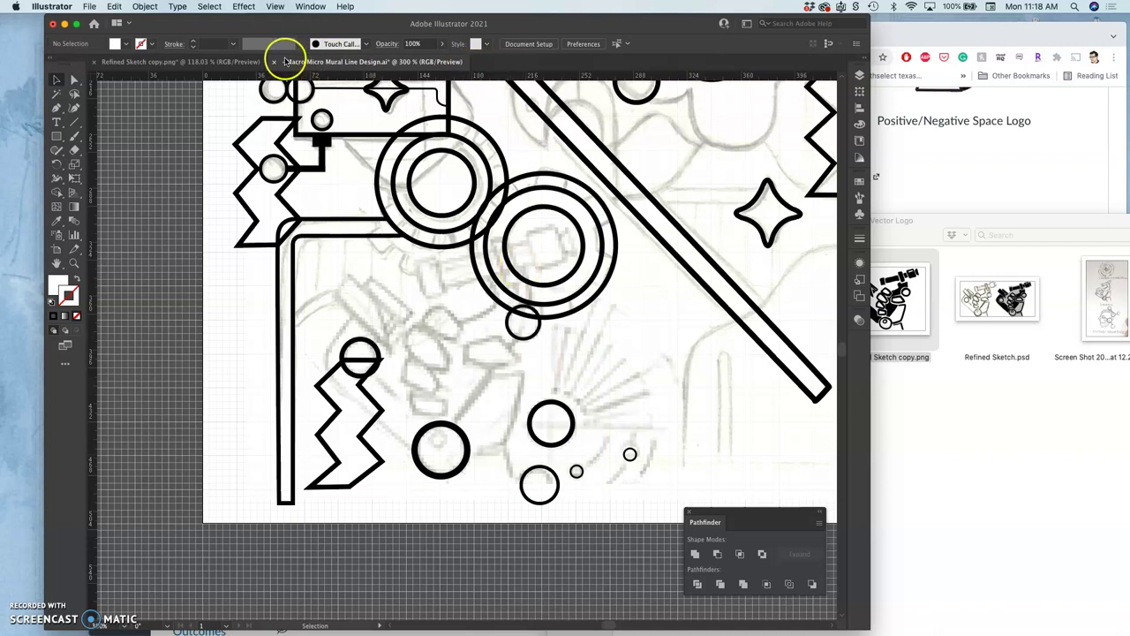
{"action": "left_click", "coordinate": [275, 65]}
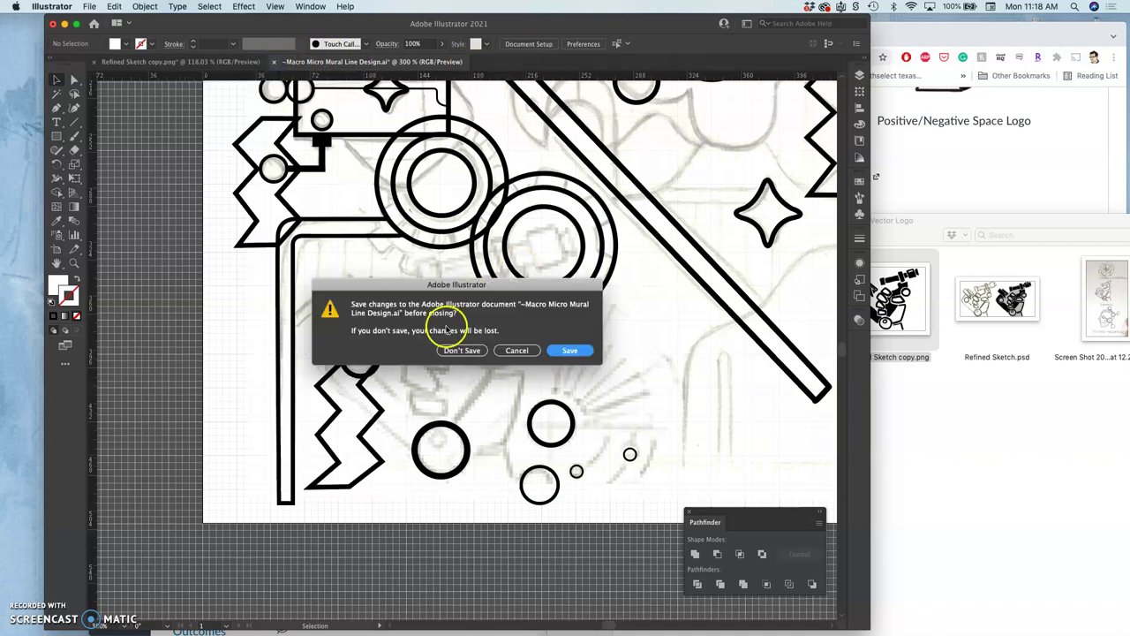
{"action": "left_click", "coordinate": [569, 351]}
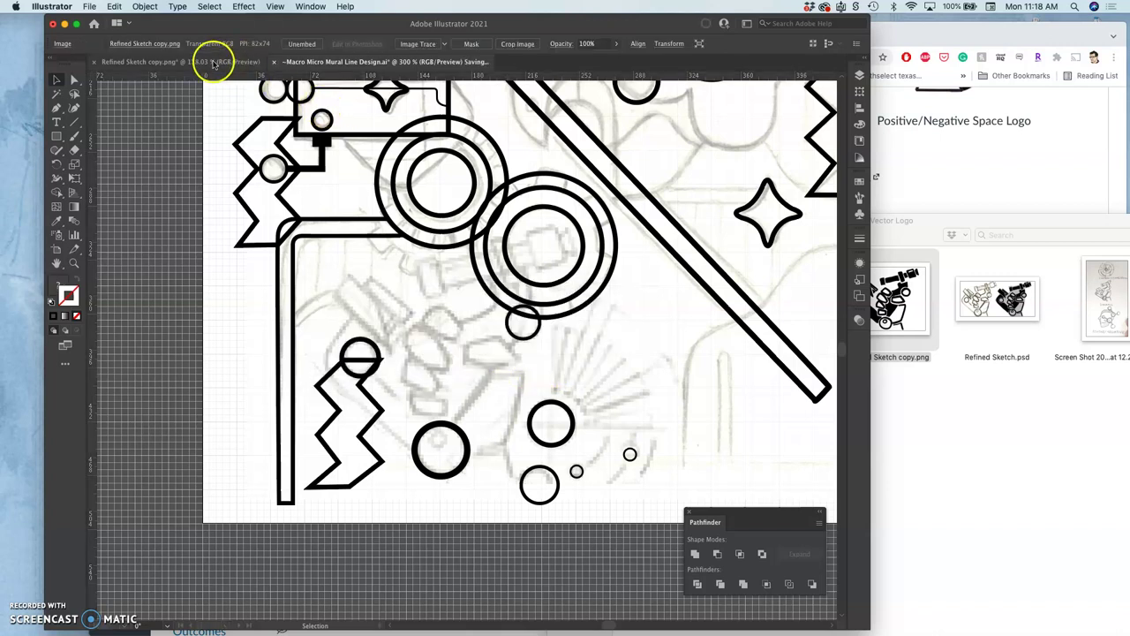
Finish closing the mural, then delete and undo to restore the sketch image
{"action": "left_click", "coordinate": [273, 62]}
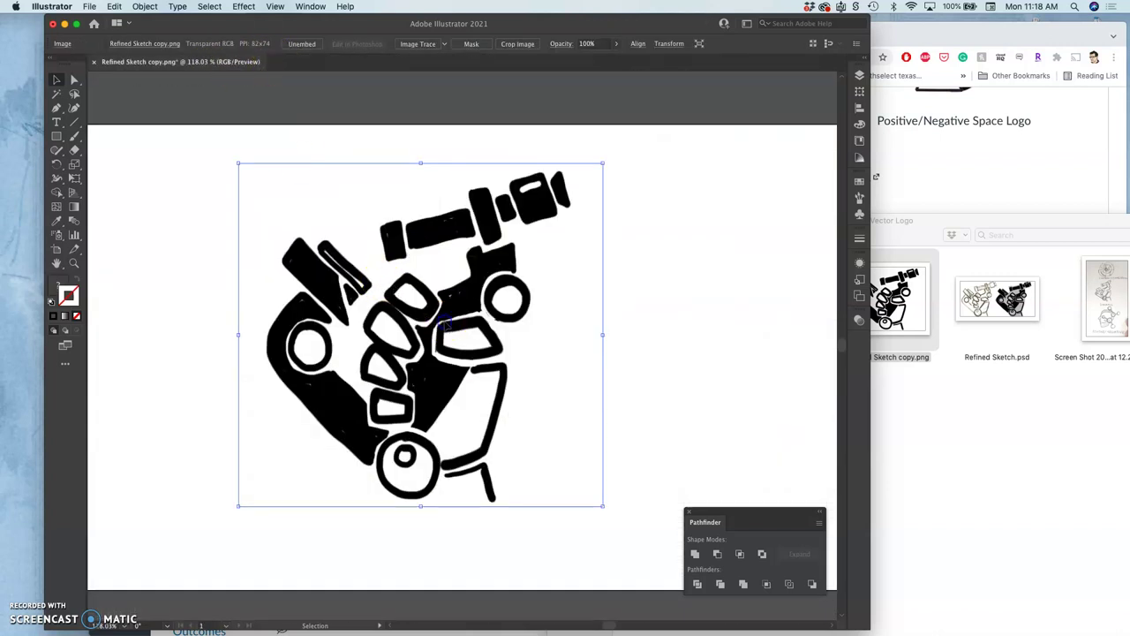
{"action": "key", "text": "Delete"}
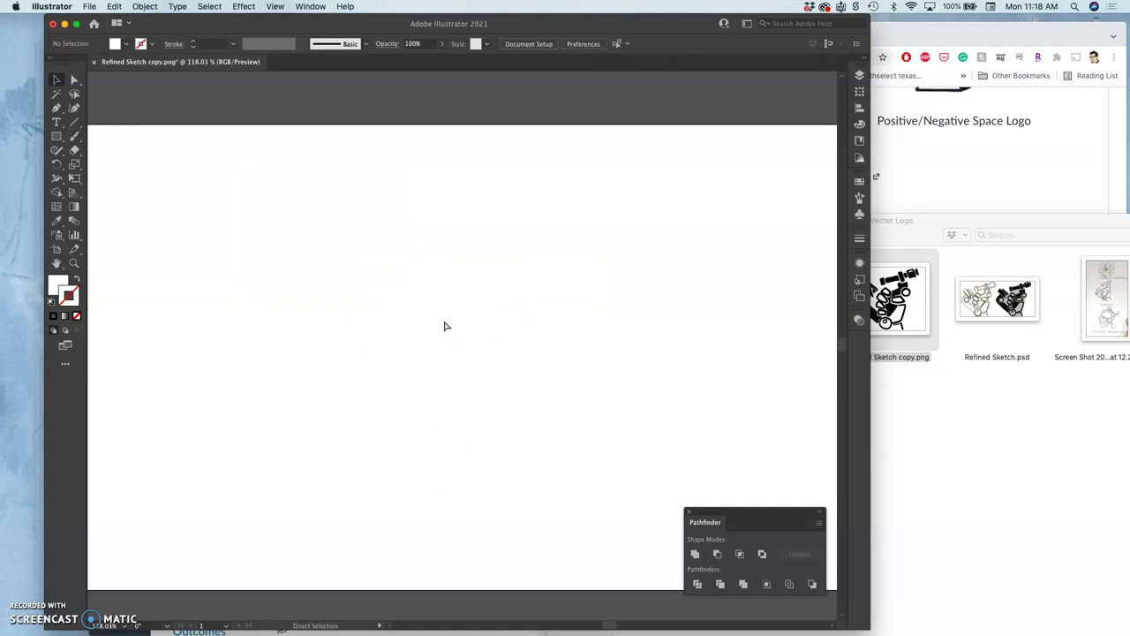
{"action": "key", "text": "super+z"}
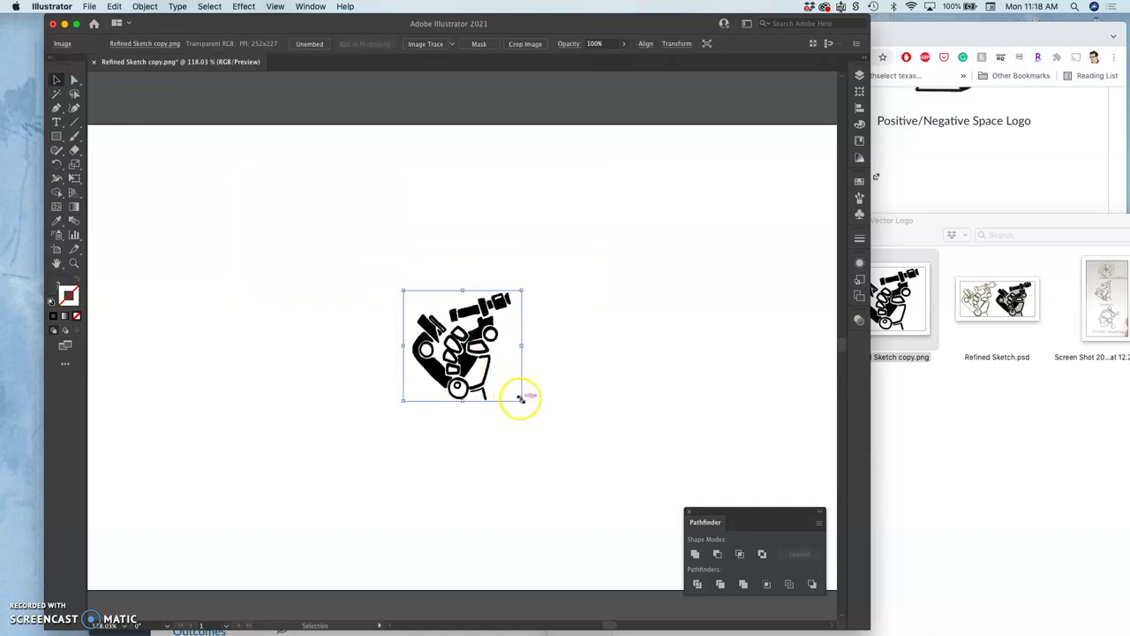
Enlarge the sketch image by its corner to fill most of the artboard
{"action": "mouse_move", "coordinate": [521, 398]}
{"action": "left_mouse_down"}
{"action": "mouse_move", "coordinate": [639, 597]}
{"action": "mouse_move", "coordinate": [609, 538]}
{"action": "mouse_move", "coordinate": [673, 598]}
{"action": "left_mouse_up"}
{"action": "scroll", "coordinate": [575, 439], "scroll_direction": "up", "scroll_amount": 2}
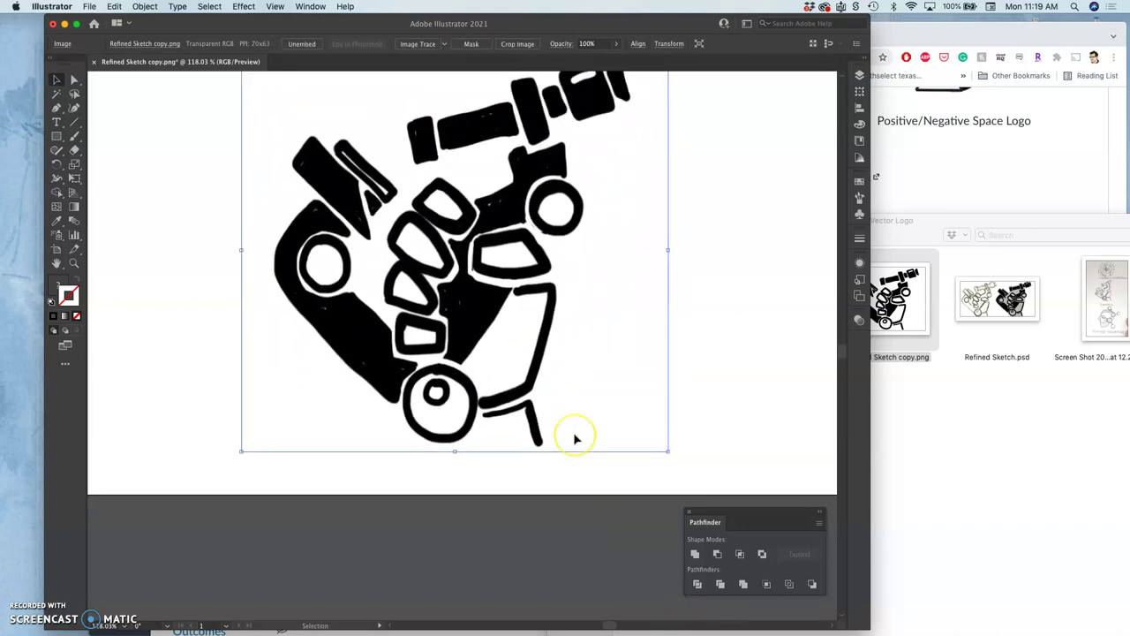
{"action": "scroll", "coordinate": [575, 439], "scroll_direction": "up", "scroll_amount": 3}
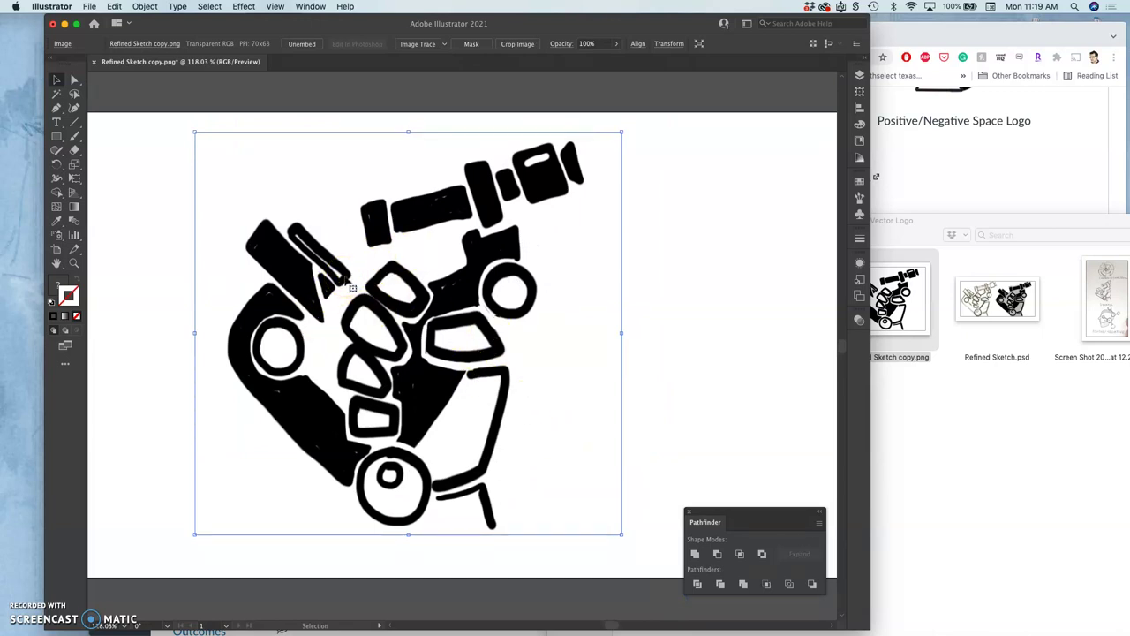
{"action": "left_click", "coordinate": [349, 271]}
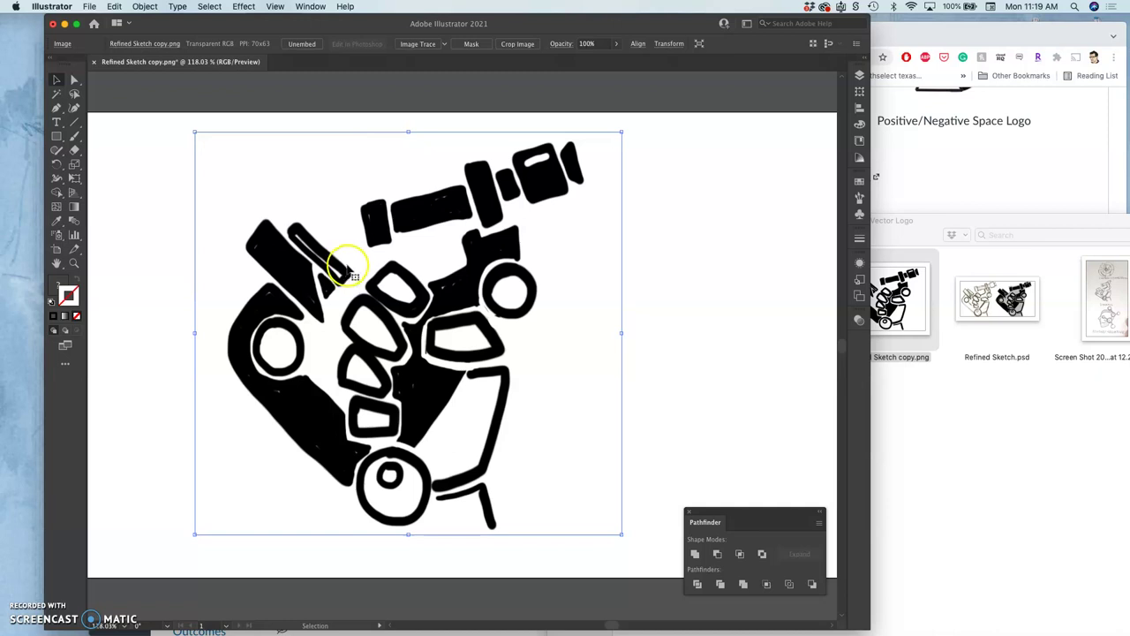
Show the Layers panel via Window > Layers and expand Layer 1 to view its contents
{"action": "left_click", "coordinate": [311, 8]}
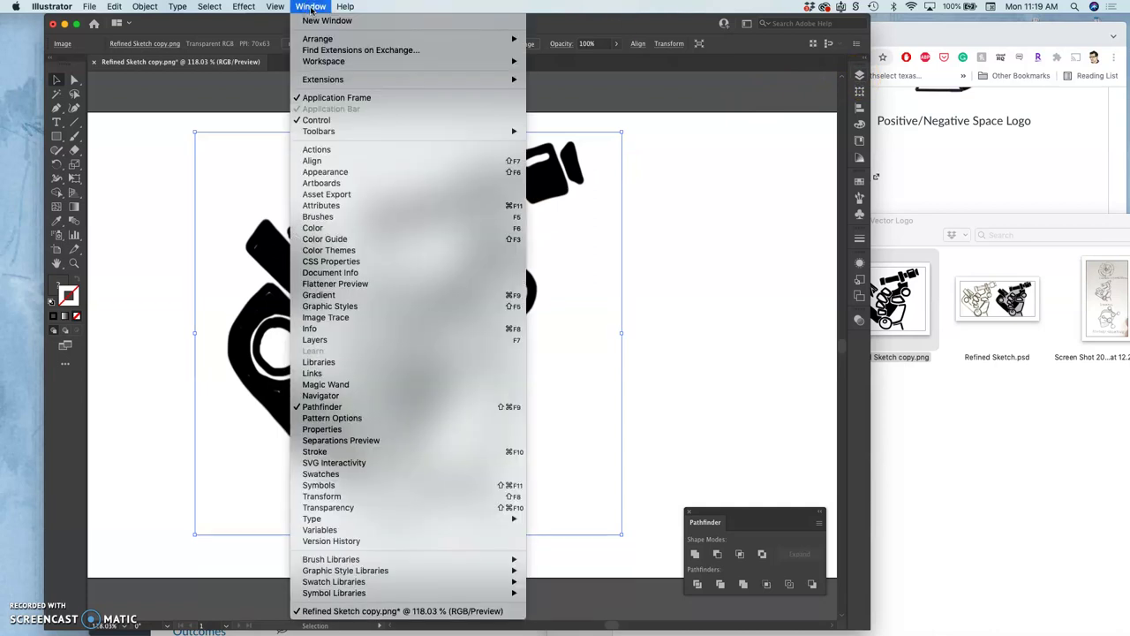
{"action": "left_click", "coordinate": [327, 341]}
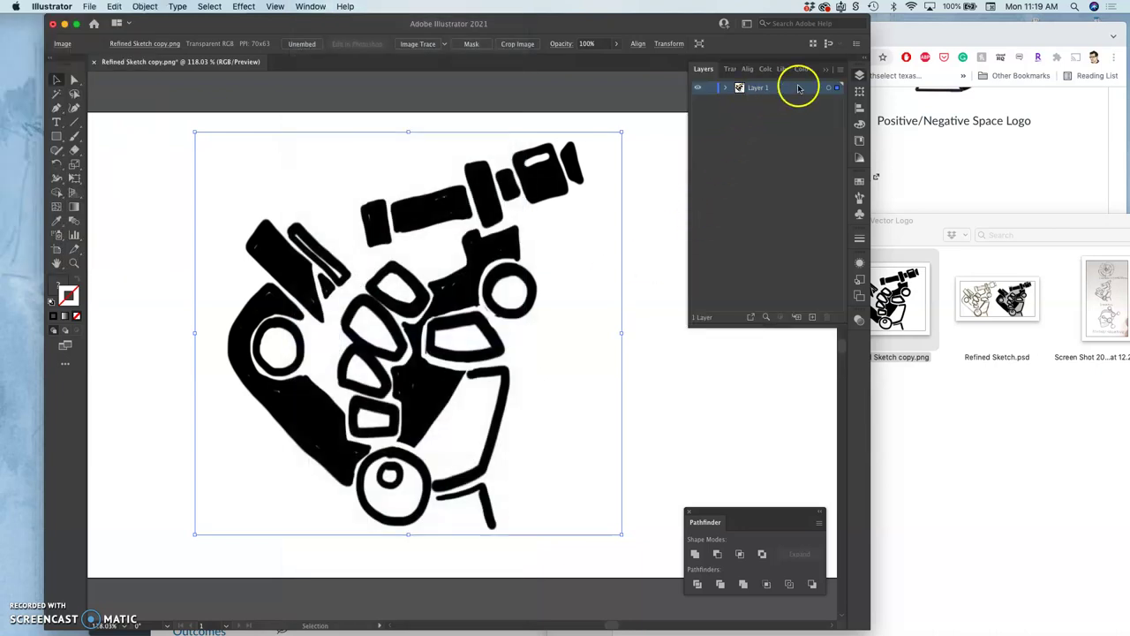
{"action": "left_click", "coordinate": [725, 89]}
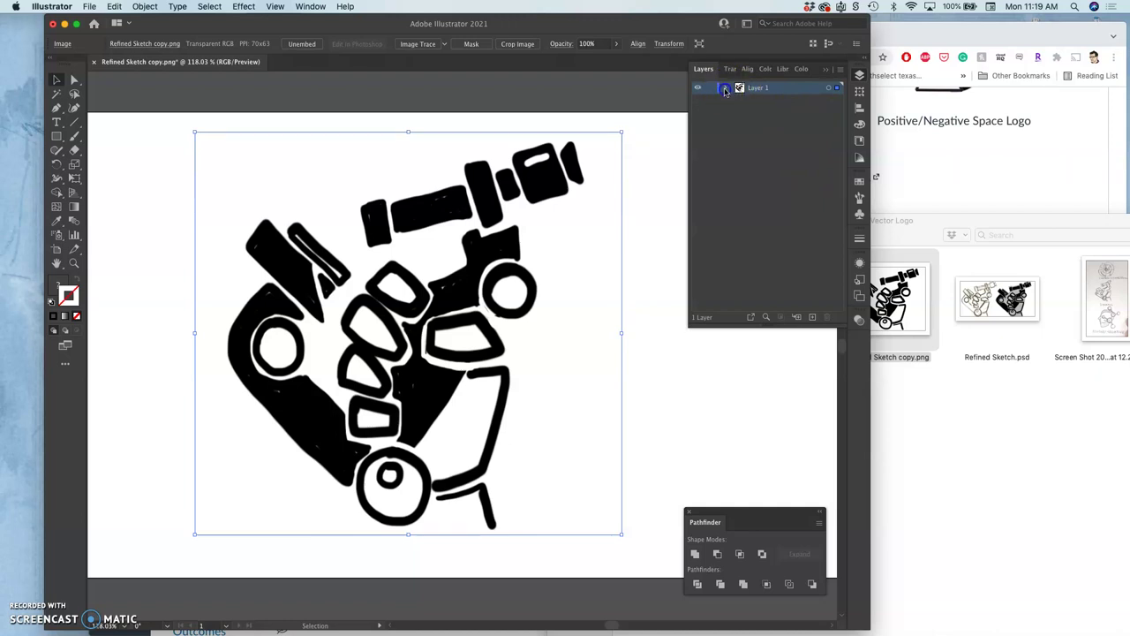
{"action": "left_click", "coordinate": [725, 90]}
{"action": "left_click", "coordinate": [725, 89]}
{"action": "left_click", "coordinate": [726, 89]}
{"action": "left_click", "coordinate": [772, 97]}
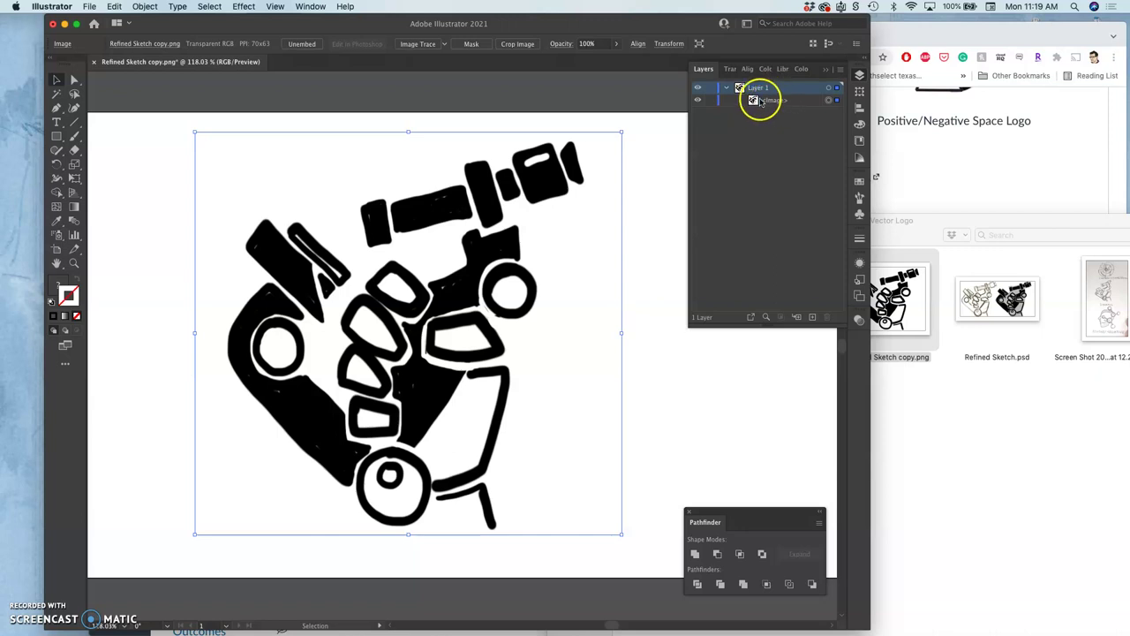
{"action": "left_click", "coordinate": [727, 89]}
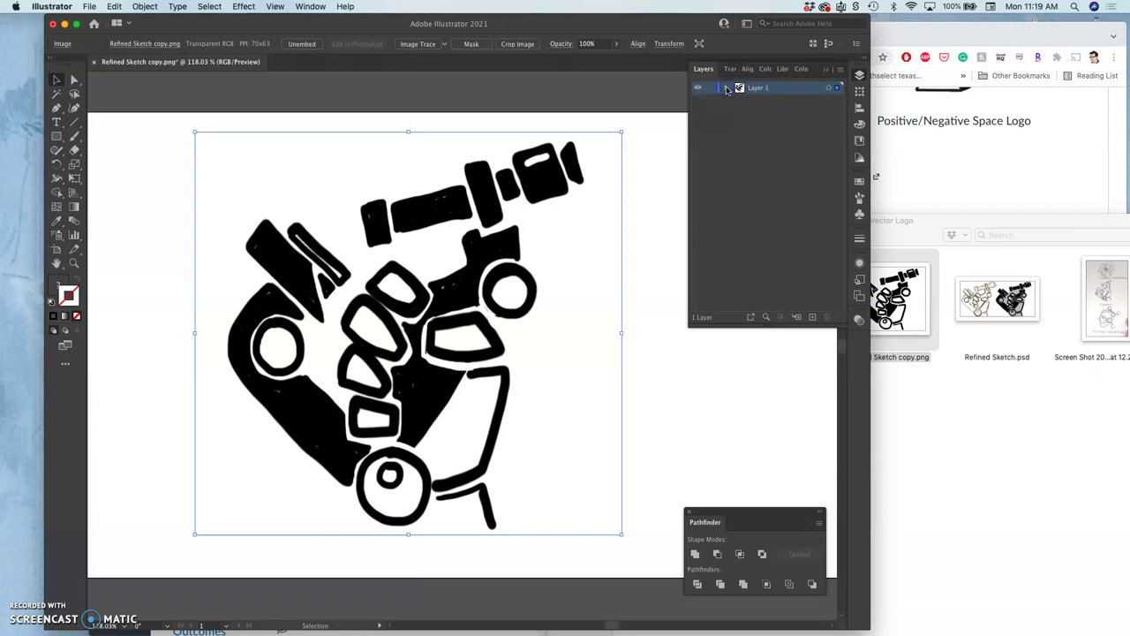
{"action": "left_click", "coordinate": [727, 90]}
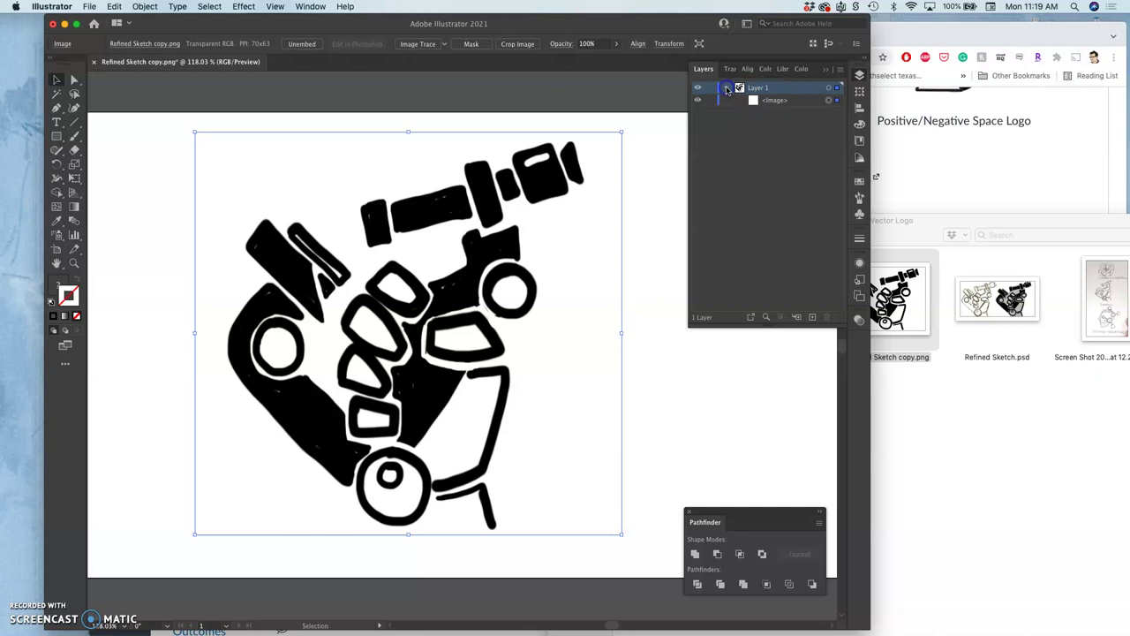
Turn on Dim Images to 50% in Layer 1's Layer Options
{"action": "double_click", "coordinate": [784, 92]}
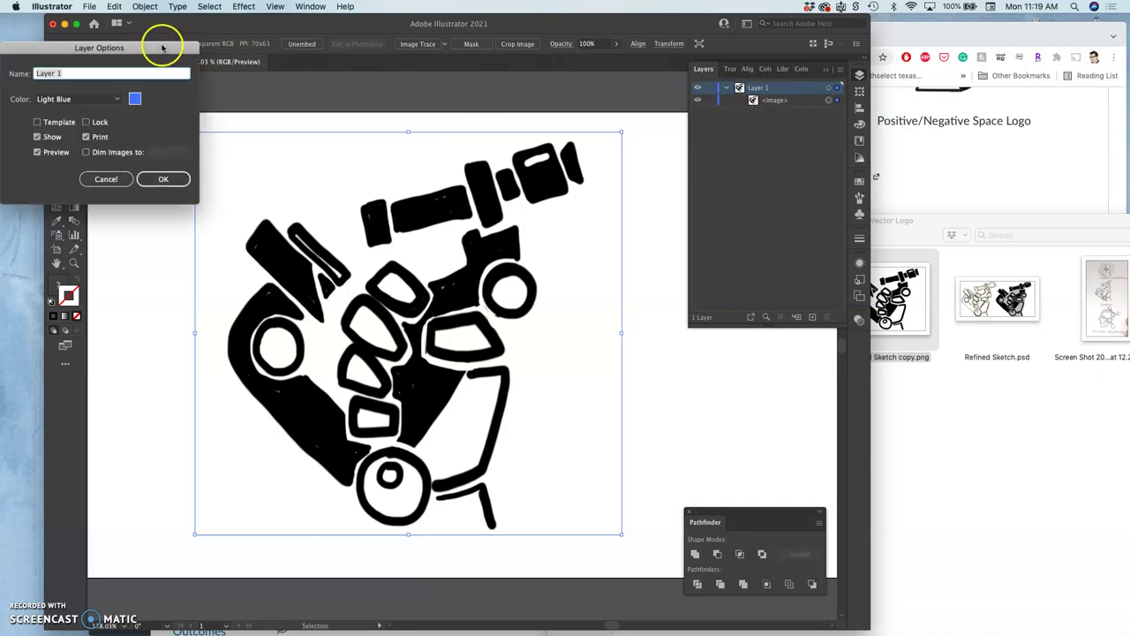
{"action": "left_click_drag", "start_coordinate": [144, 45], "coordinate": [312, 98]}
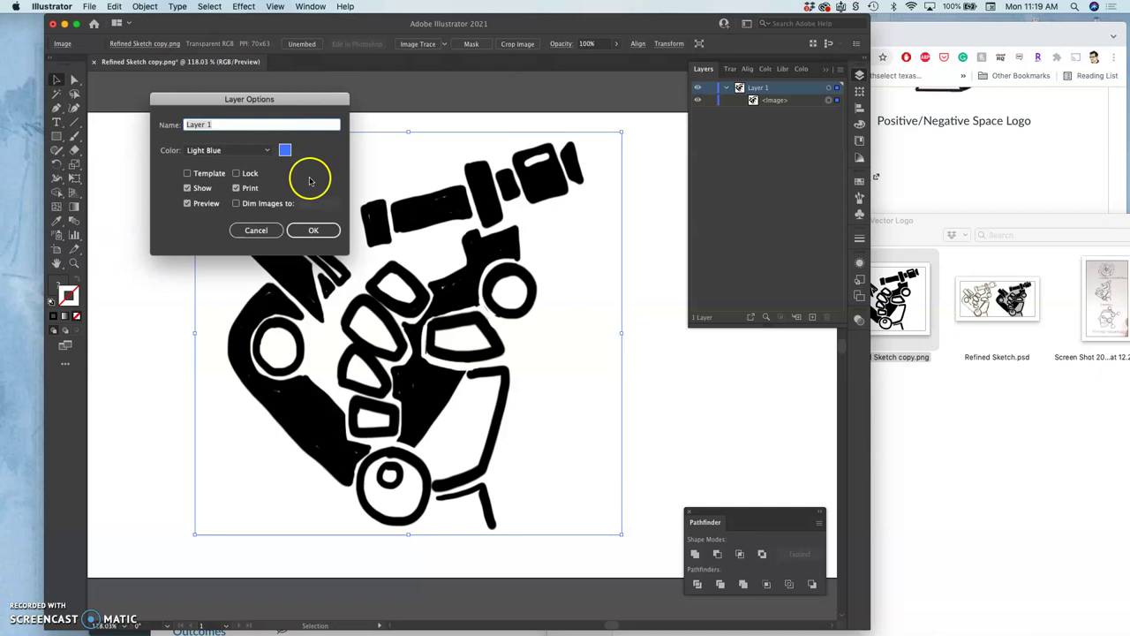
{"action": "left_click", "coordinate": [235, 203]}
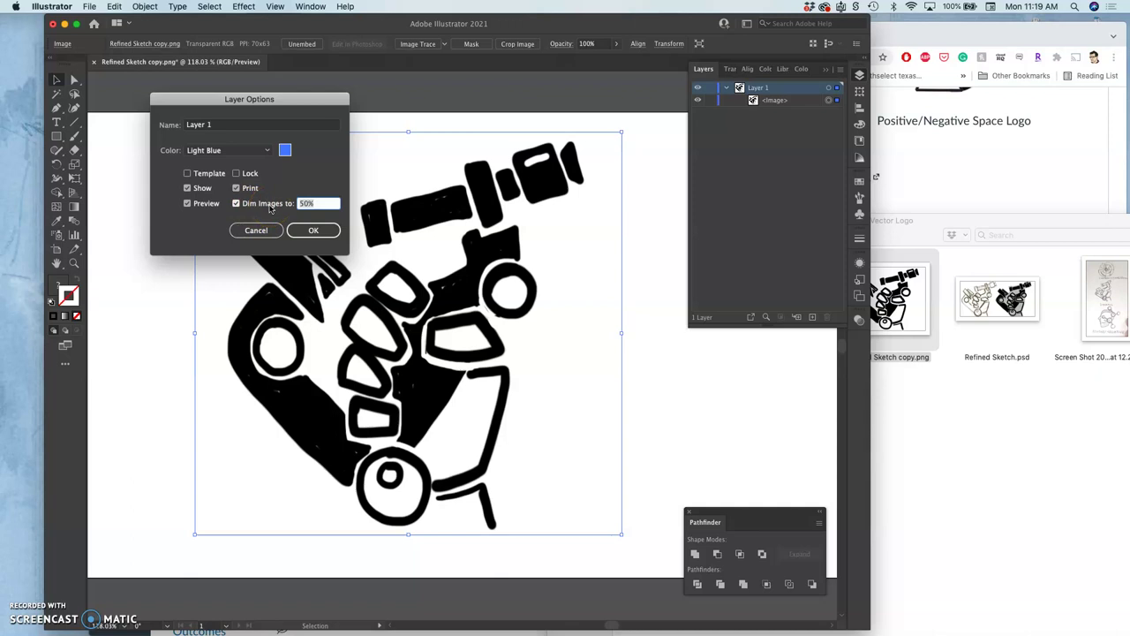
{"action": "left_click", "coordinate": [308, 229]}
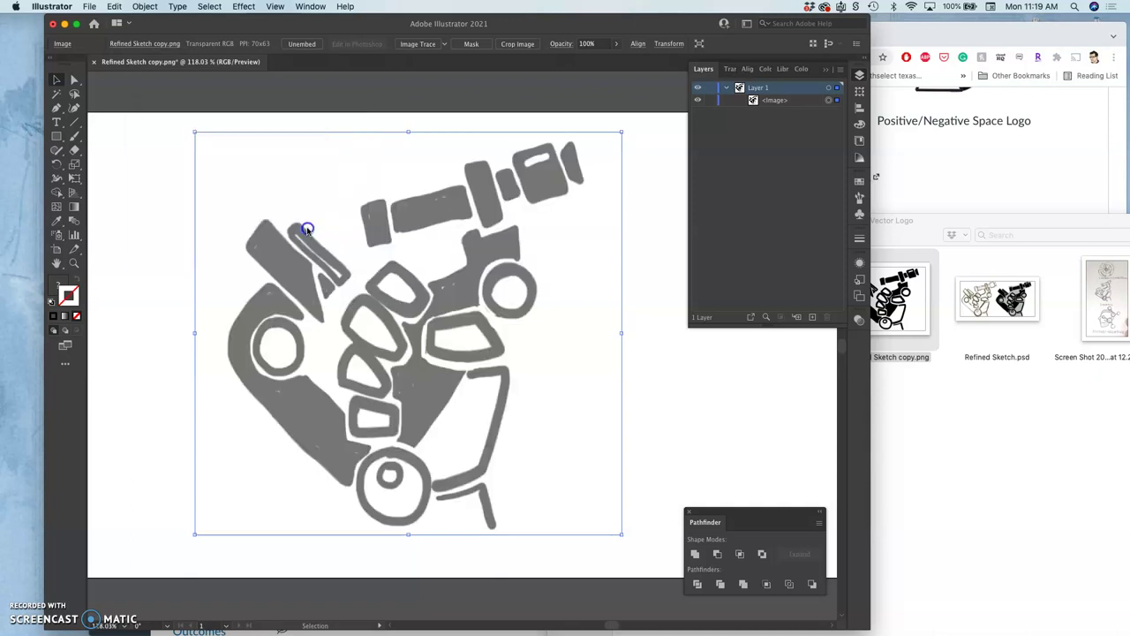
Lock Layer 1, keeping its name as Layer 1
{"action": "double_click", "coordinate": [782, 89]}
{"action": "left_click", "coordinate": [775, 157]}
{"action": "left_click", "coordinate": [712, 91]}
{"action": "left_click", "coordinate": [712, 89]}
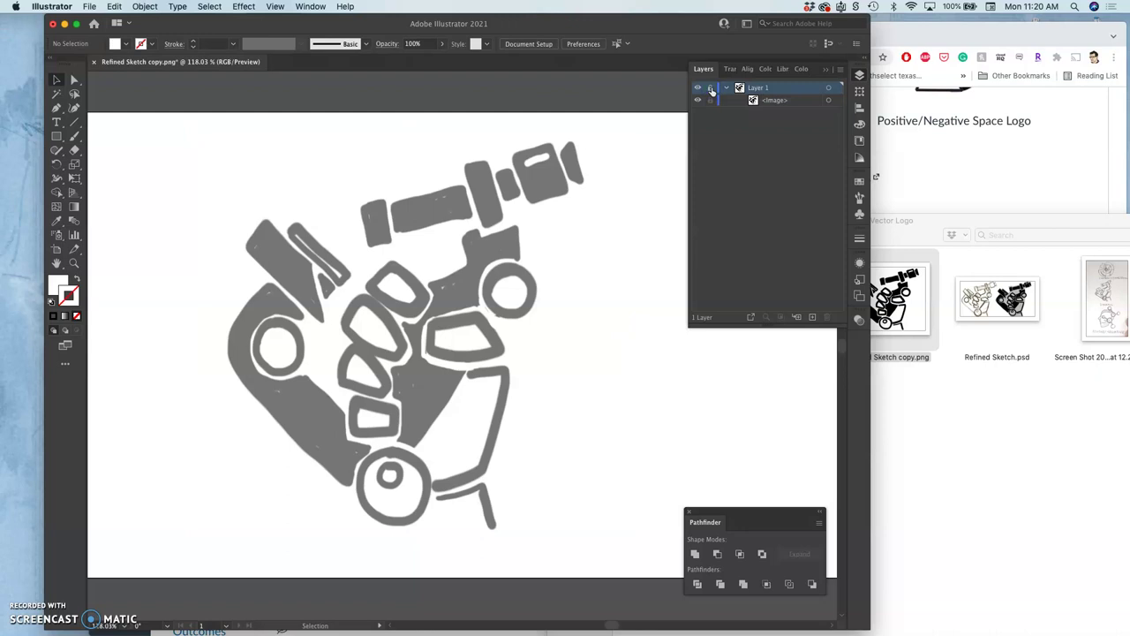
{"action": "left_click", "coordinate": [712, 91]}
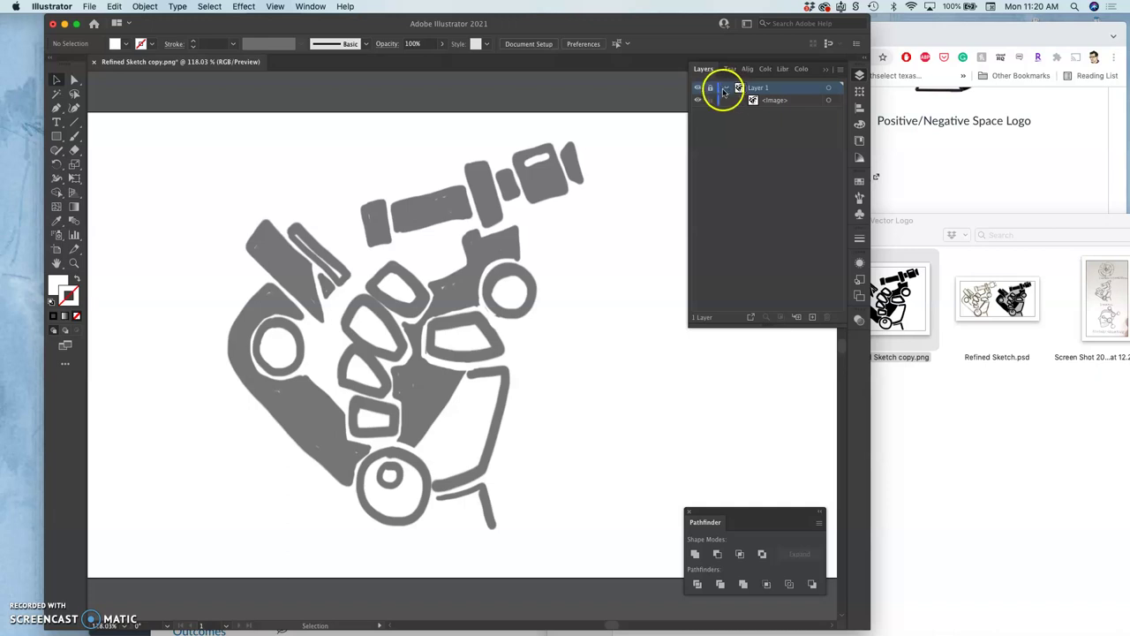
Add an empty Layer 2 above the sketch, keeping Layer 1 locked below it
{"action": "left_click", "coordinate": [814, 318]}
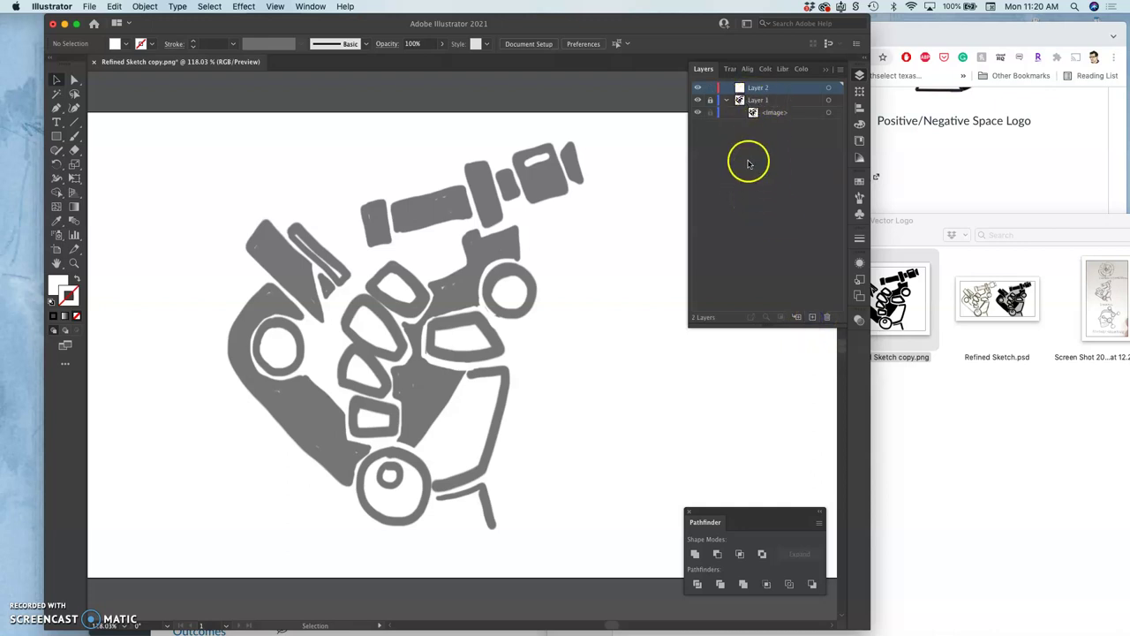
{"action": "left_click", "coordinate": [711, 100]}
{"action": "left_click", "coordinate": [722, 95]}
{"action": "left_click_drag", "start_coordinate": [722, 92], "coordinate": [749, 91]}
{"action": "left_click_drag", "start_coordinate": [748, 93], "coordinate": [749, 92]}
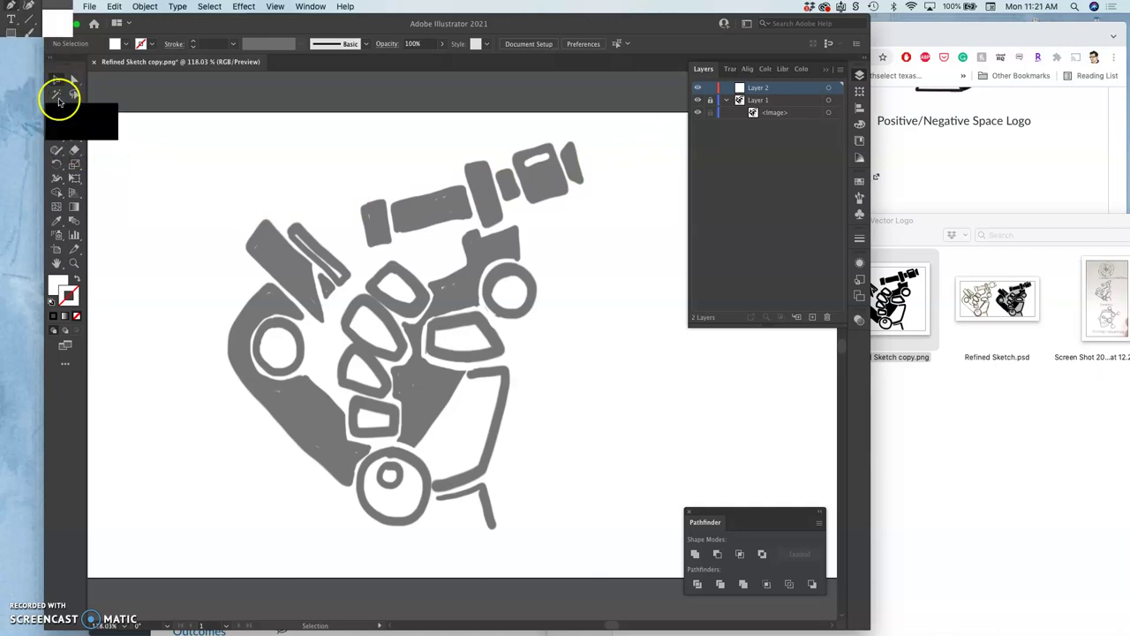
Draw a small rectangle with the Rectangle tool just above the sketch
{"action": "left_click", "coordinate": [57, 136]}
{"action": "left_click", "coordinate": [58, 137]}
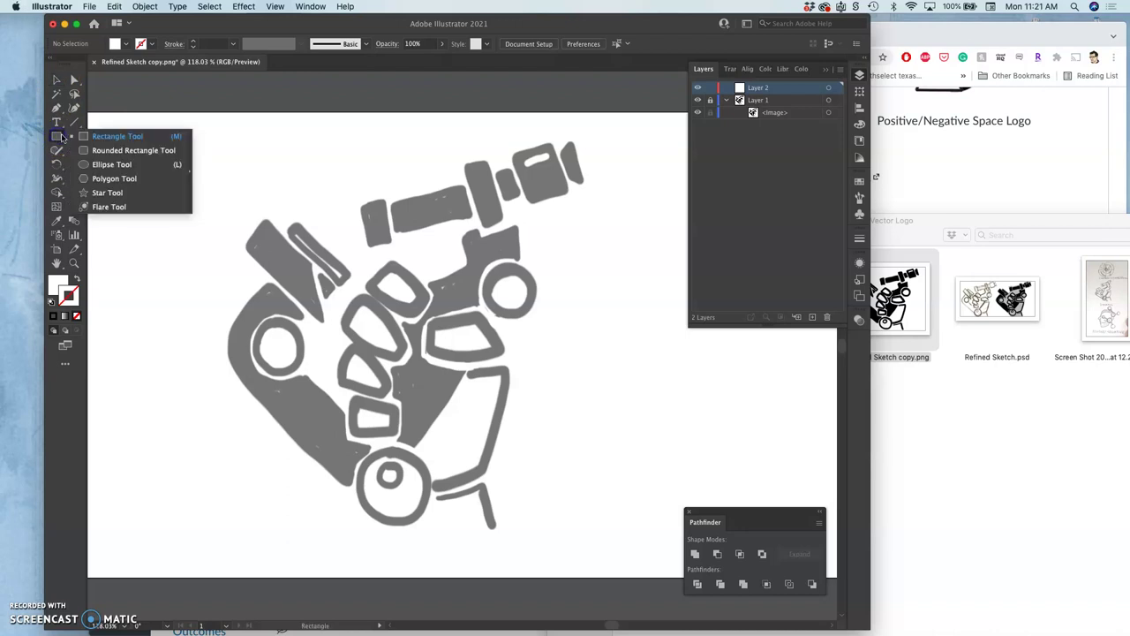
{"action": "left_click_drag", "start_coordinate": [57, 137], "coordinate": [97, 154]}
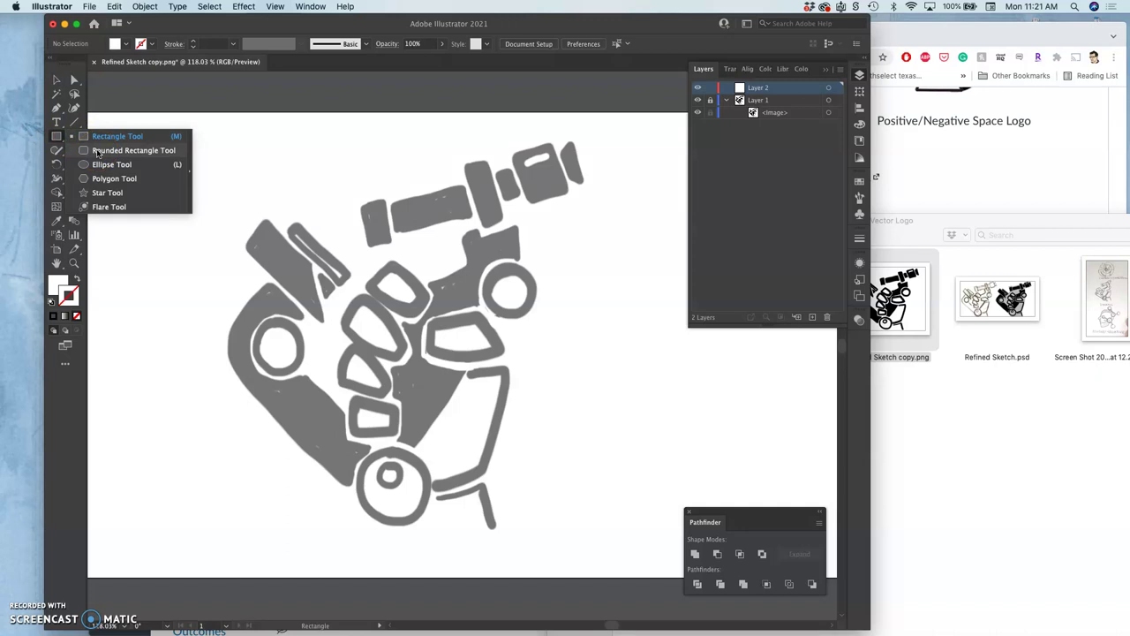
{"action": "left_click_drag", "start_coordinate": [97, 154], "coordinate": [100, 172]}
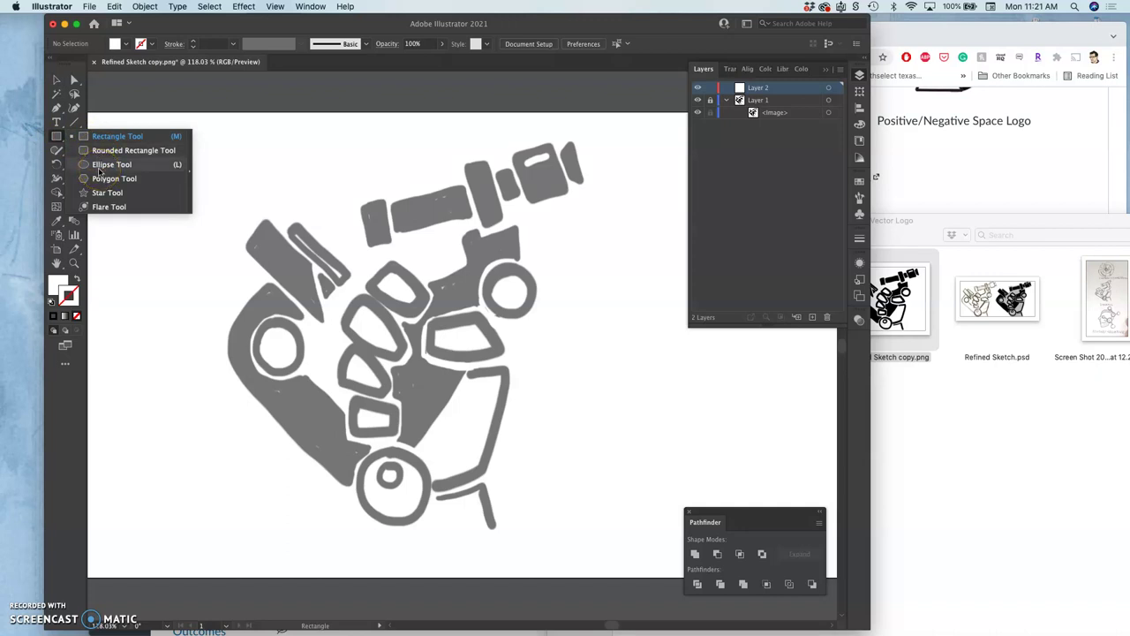
{"action": "left_click_drag", "start_coordinate": [99, 171], "coordinate": [107, 215]}
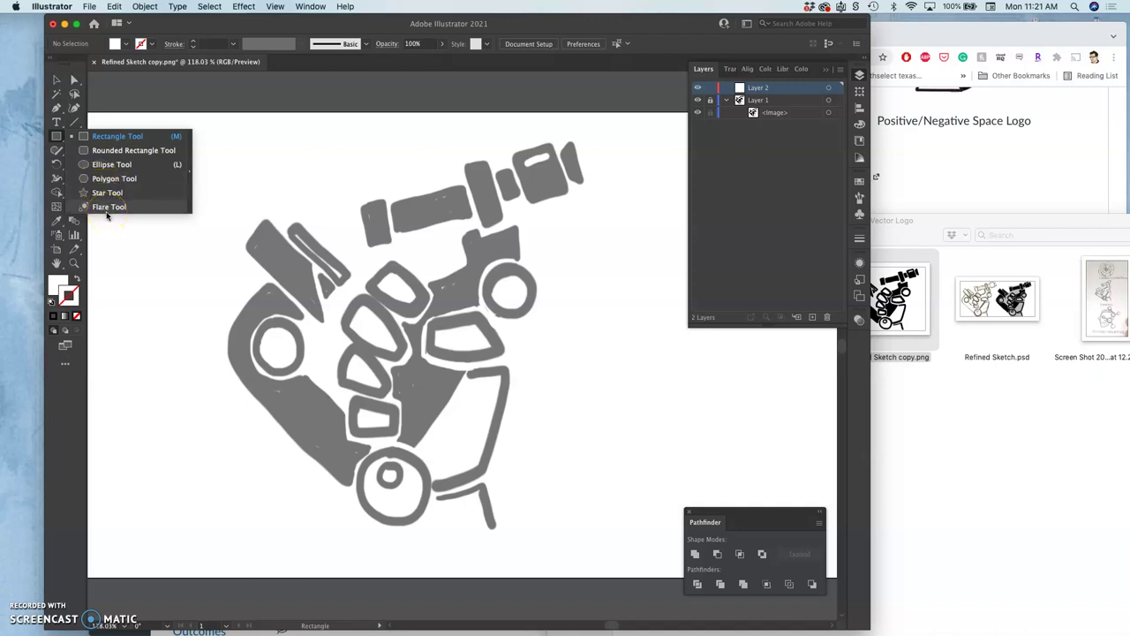
{"action": "left_click_drag", "start_coordinate": [107, 216], "coordinate": [115, 138]}
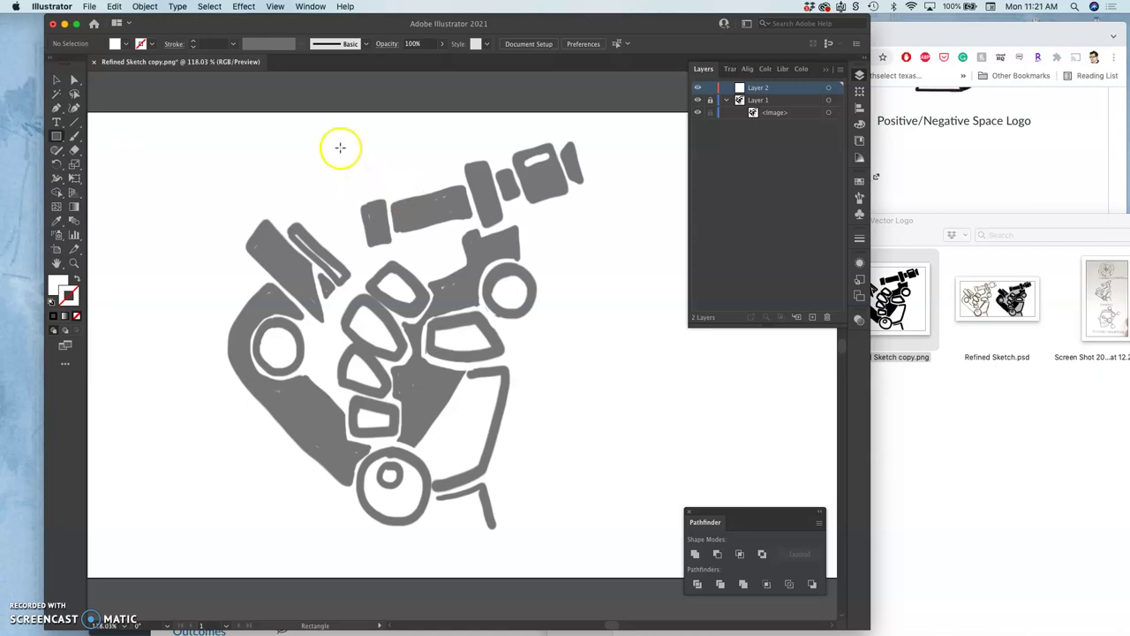
{"action": "left_click_drag", "start_coordinate": [352, 148], "coordinate": [445, 175]}
{"action": "left_click", "coordinate": [409, 161]}
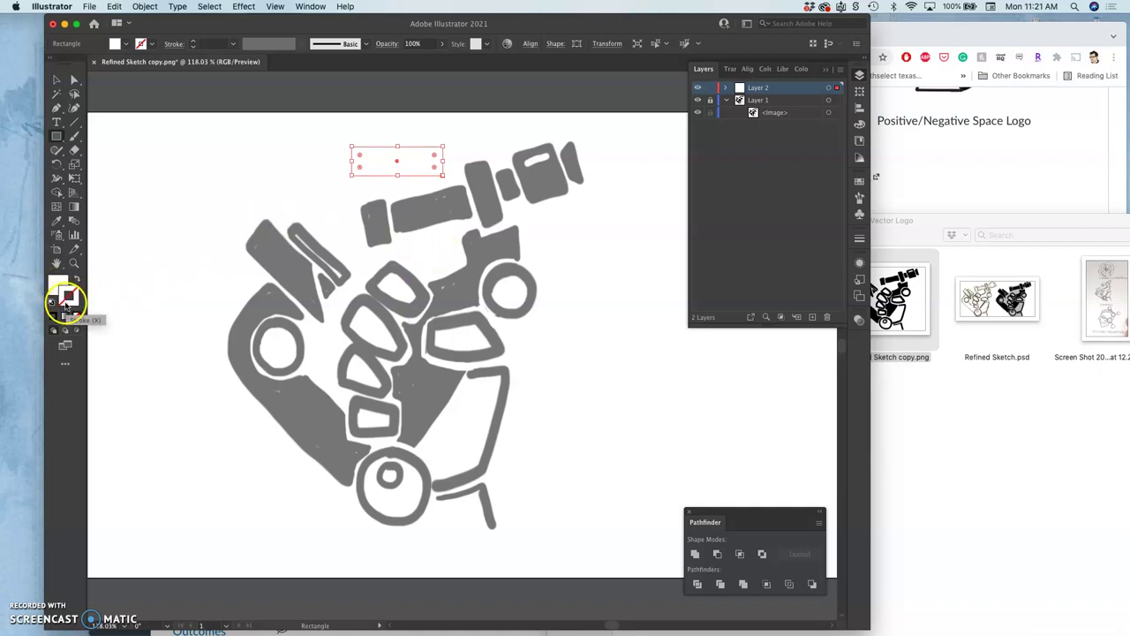
Fill the rectangle with black, with no stroke
{"action": "left_click", "coordinate": [65, 302]}
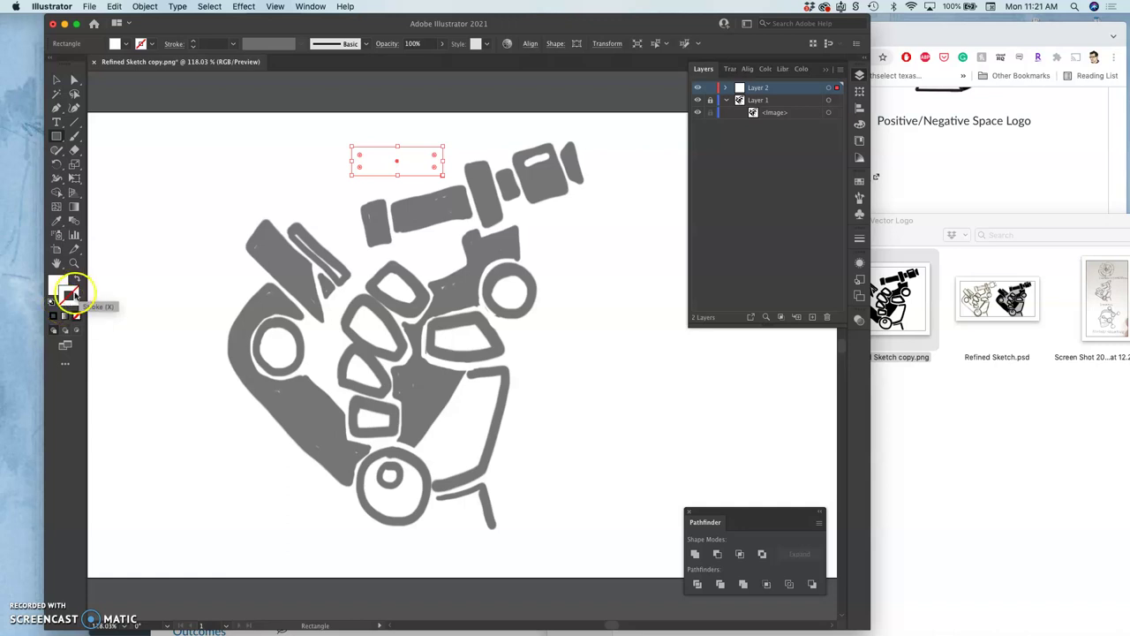
{"action": "left_click", "coordinate": [63, 313]}
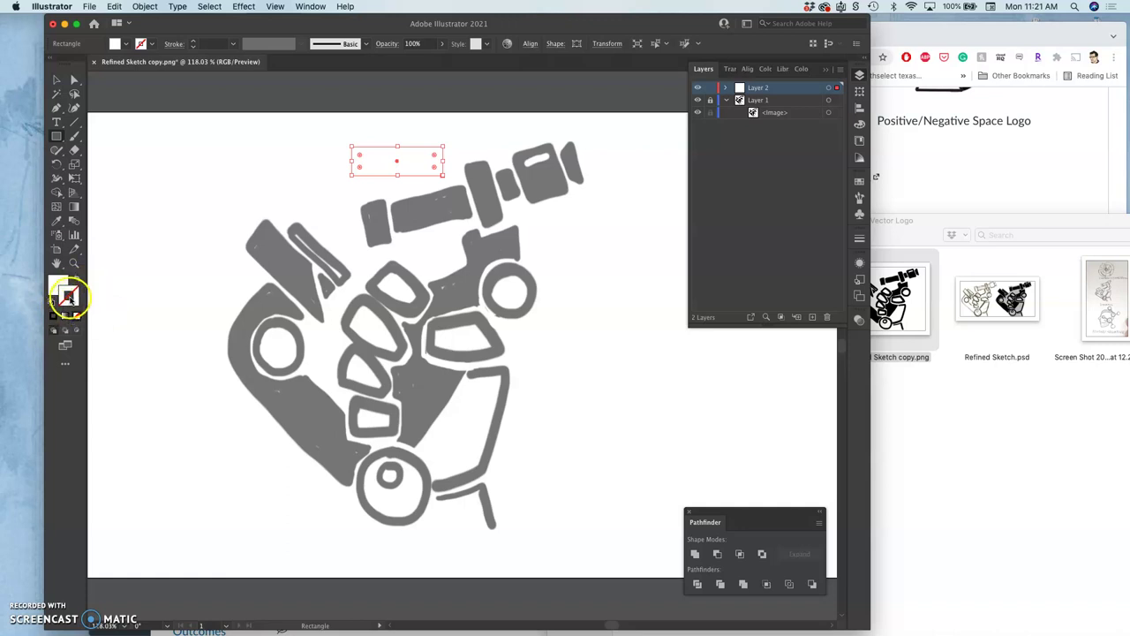
{"action": "left_click", "coordinate": [58, 283]}
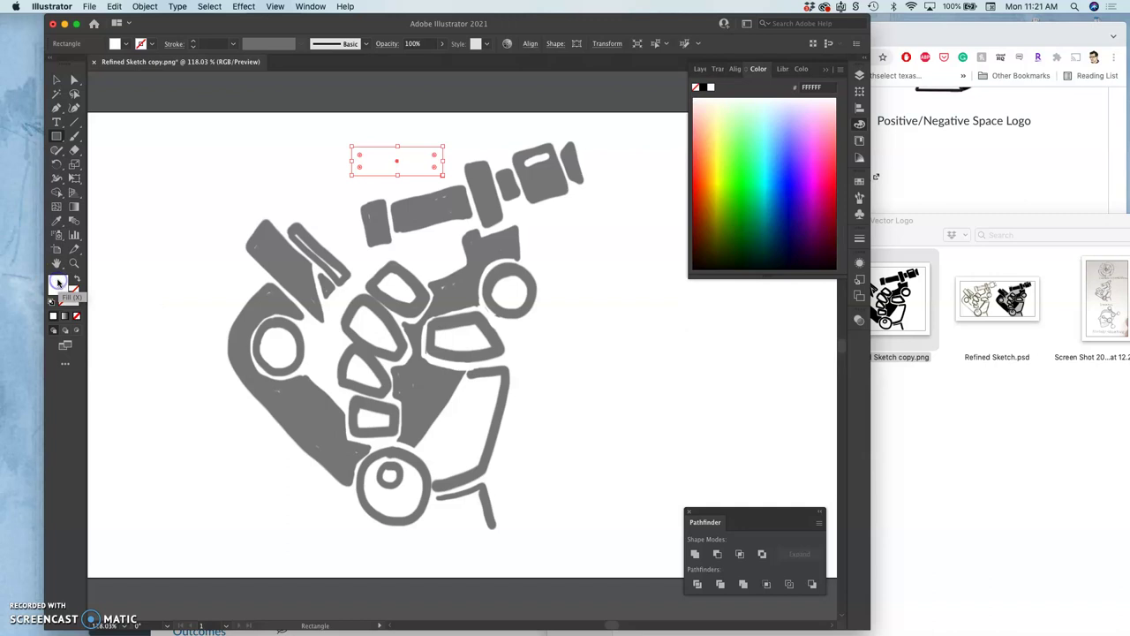
{"action": "left_click", "coordinate": [57, 284]}
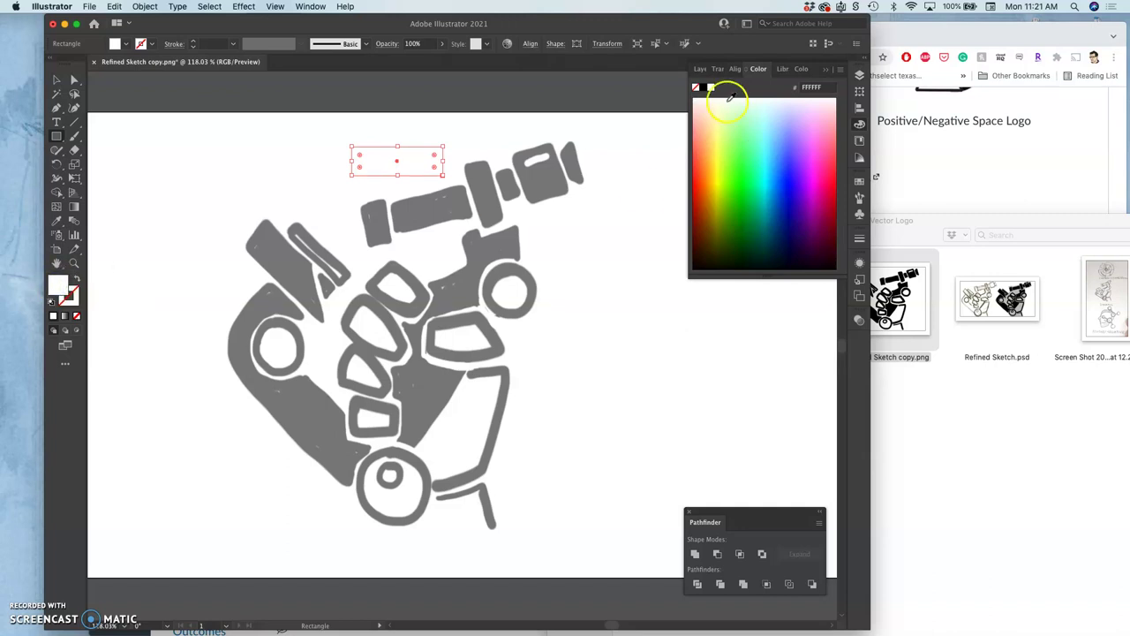
{"action": "left_click", "coordinate": [704, 87]}
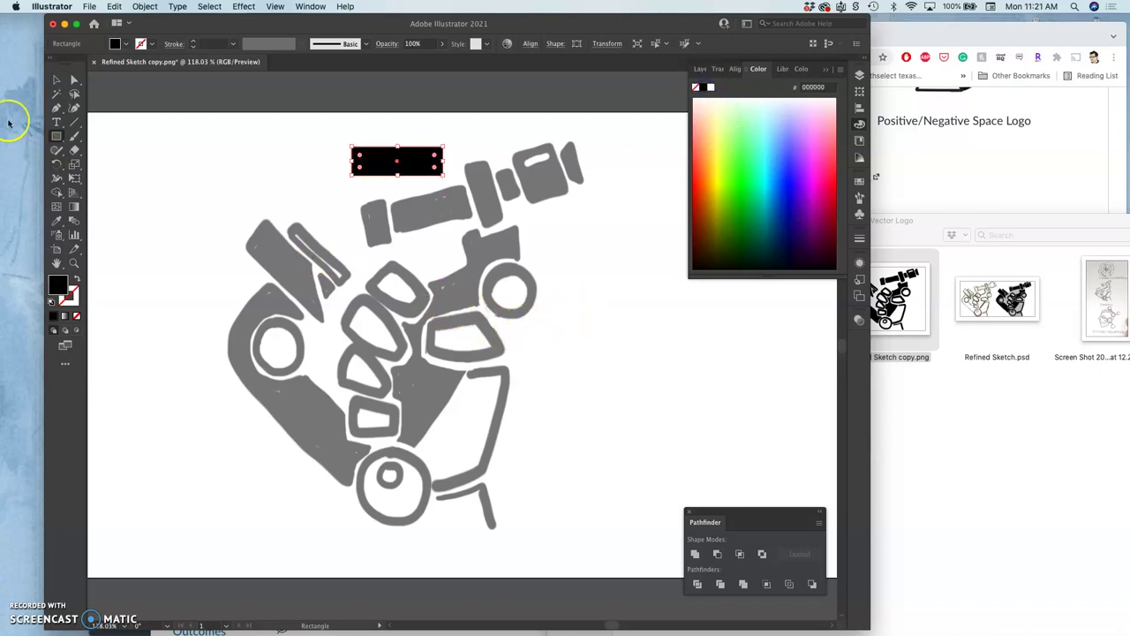
Move the black rectangle onto the sketch's bar, resize it, rotate it to 15.71°, and deselect
{"action": "left_click", "coordinate": [55, 84]}
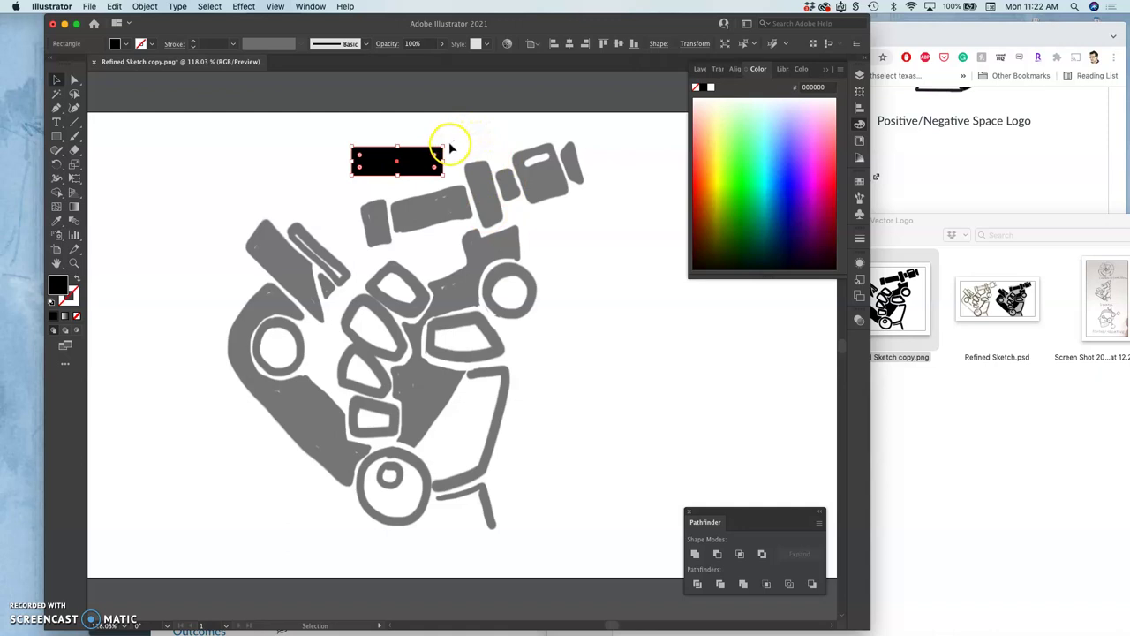
{"action": "left_click_drag", "start_coordinate": [446, 144], "coordinate": [474, 218]}
{"action": "left_click", "coordinate": [415, 232]}
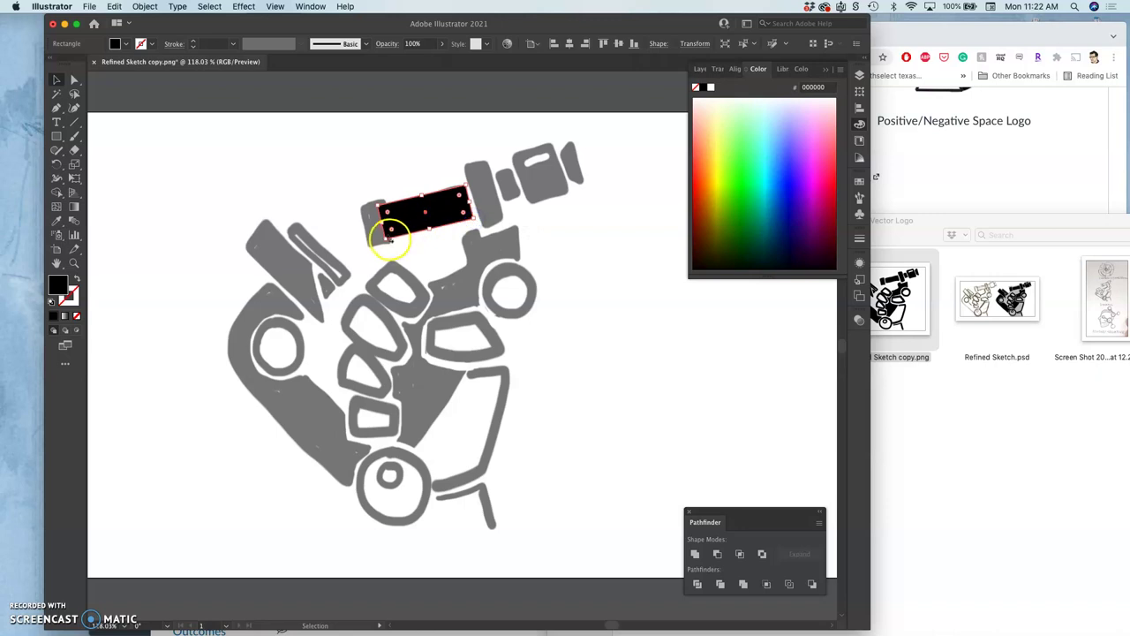
{"action": "left_click_drag", "start_coordinate": [387, 237], "coordinate": [398, 240]}
{"action": "left_click", "coordinate": [465, 179]}
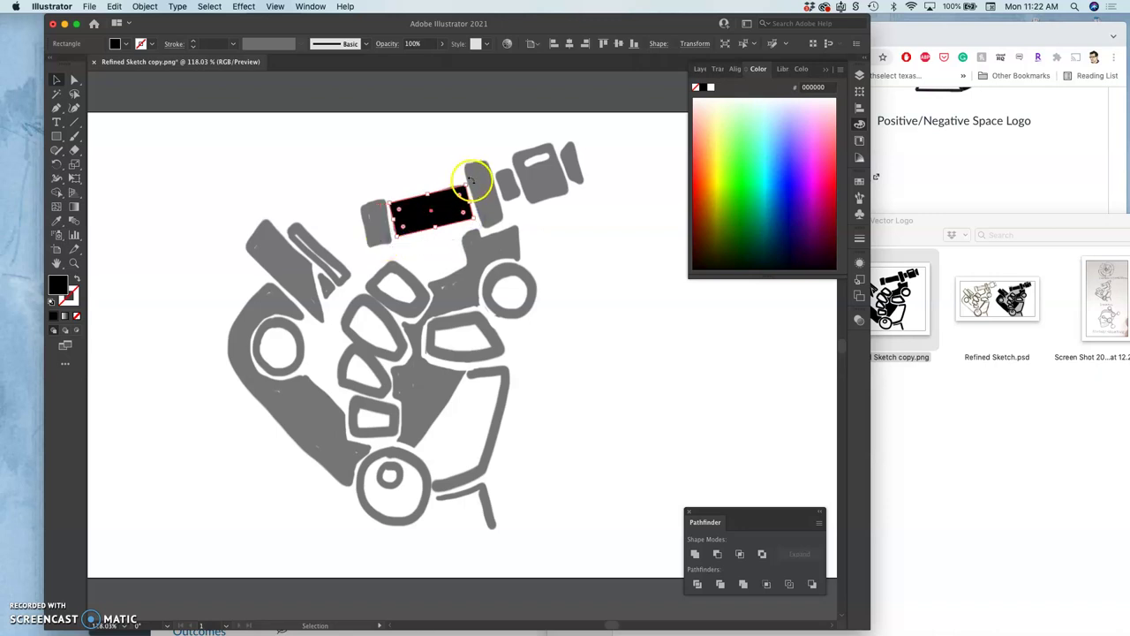
{"action": "left_click_drag", "start_coordinate": [472, 180], "coordinate": [468, 178]}
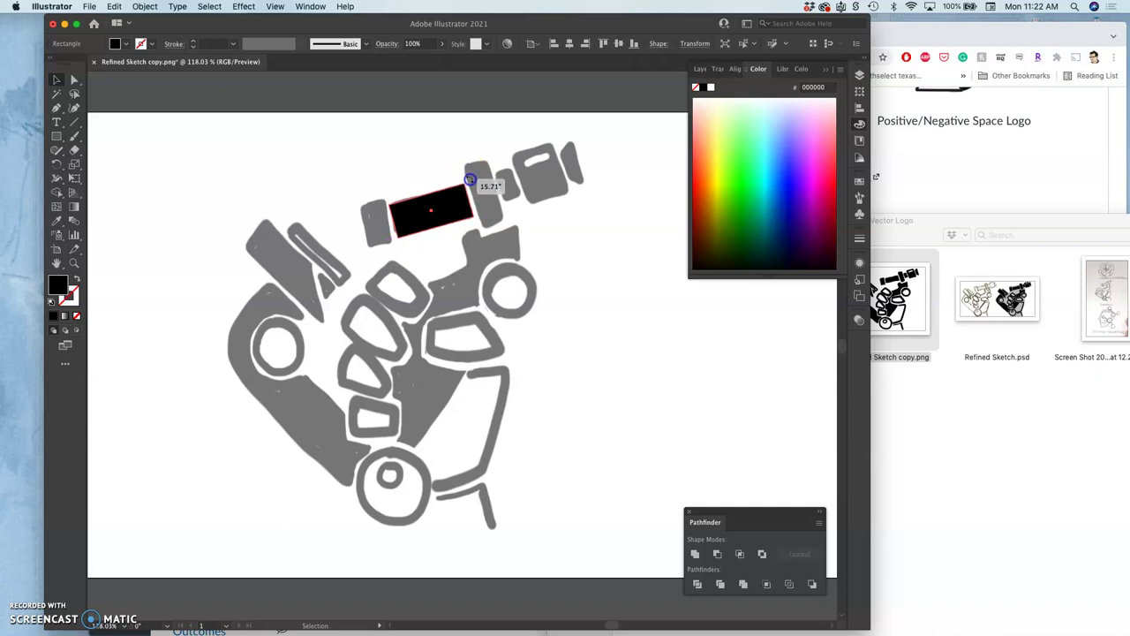
{"action": "left_click", "coordinate": [458, 267]}
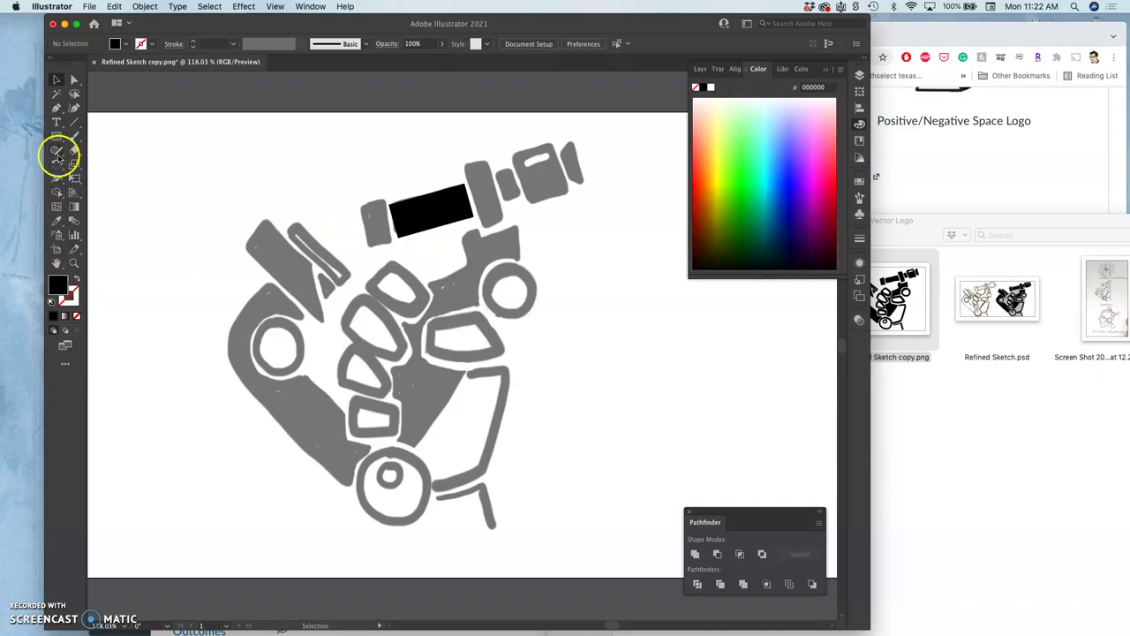
Draw a rounded rectangle above the tilted one and zoom in on it
{"action": "left_click", "coordinate": [58, 138]}
{"action": "left_click", "coordinate": [104, 152]}
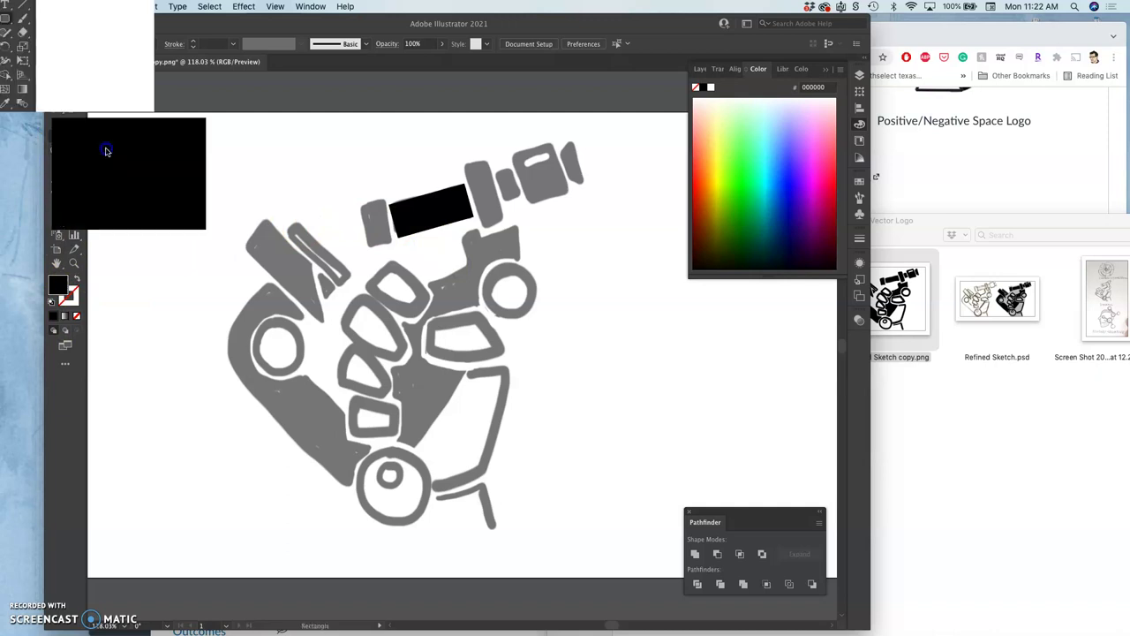
{"action": "left_click_drag", "start_coordinate": [374, 154], "coordinate": [441, 183]}
{"action": "key", "text": "super+equal"}
{"action": "key", "text": "super+equal"}
{"action": "key", "text": "super+equal"}
{"action": "key", "text": "super+equal"}
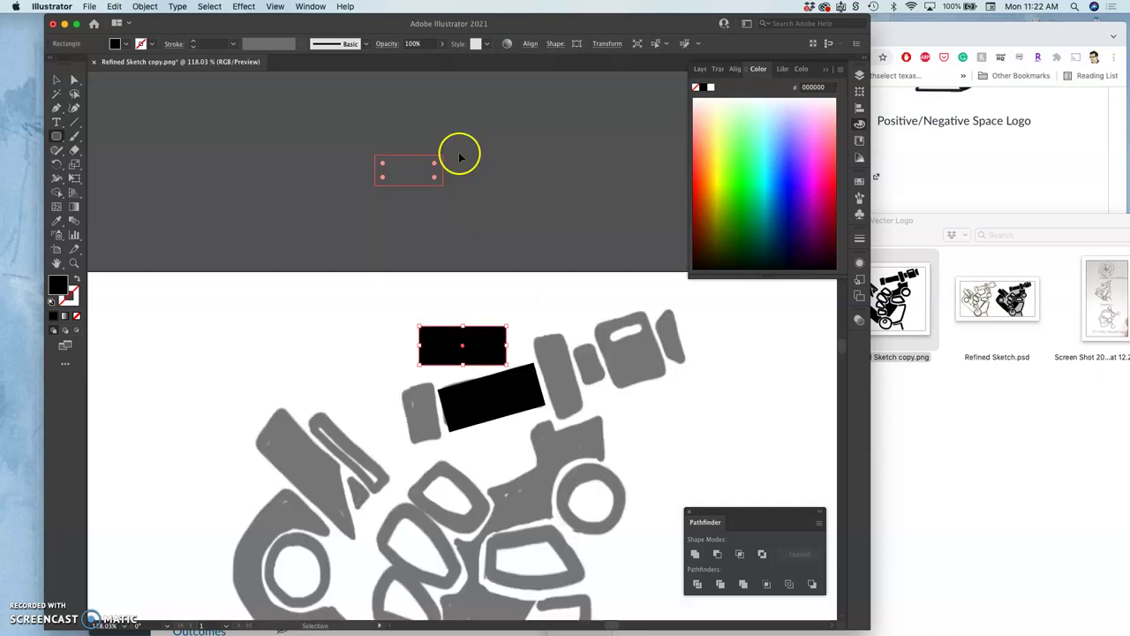
{"action": "scroll", "coordinate": [459, 158], "scroll_direction": "down", "scroll_amount": 3}
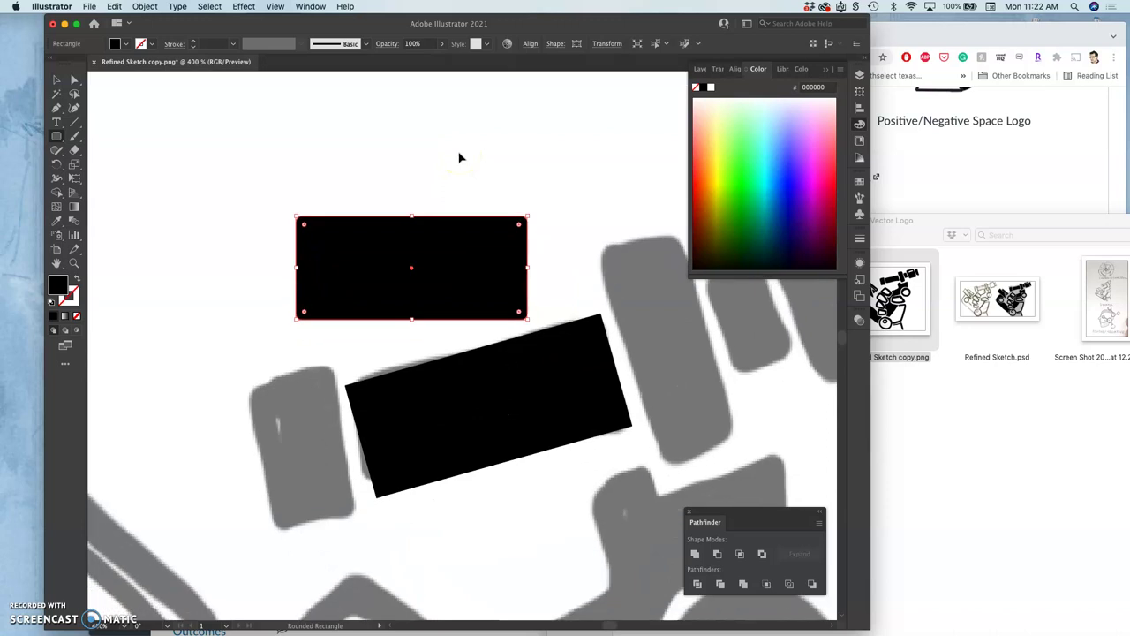
{"action": "key", "text": "super+equal"}
{"action": "scroll", "coordinate": [492, 218], "scroll_direction": "down", "scroll_amount": 5}
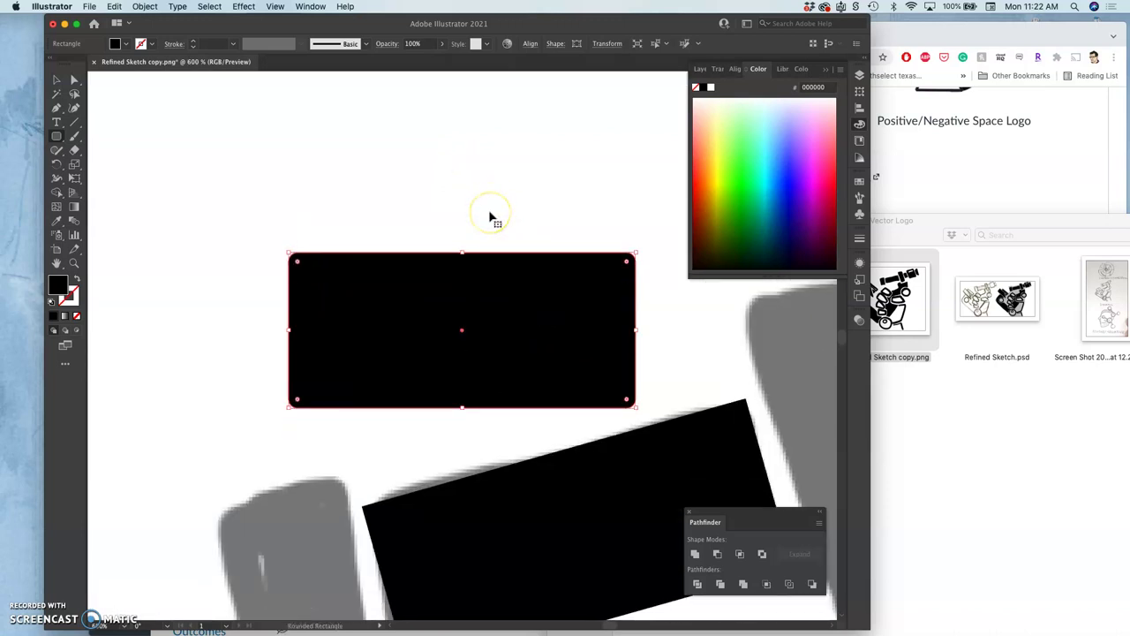
{"action": "scroll", "coordinate": [492, 218], "scroll_direction": "right", "scroll_amount": 4}
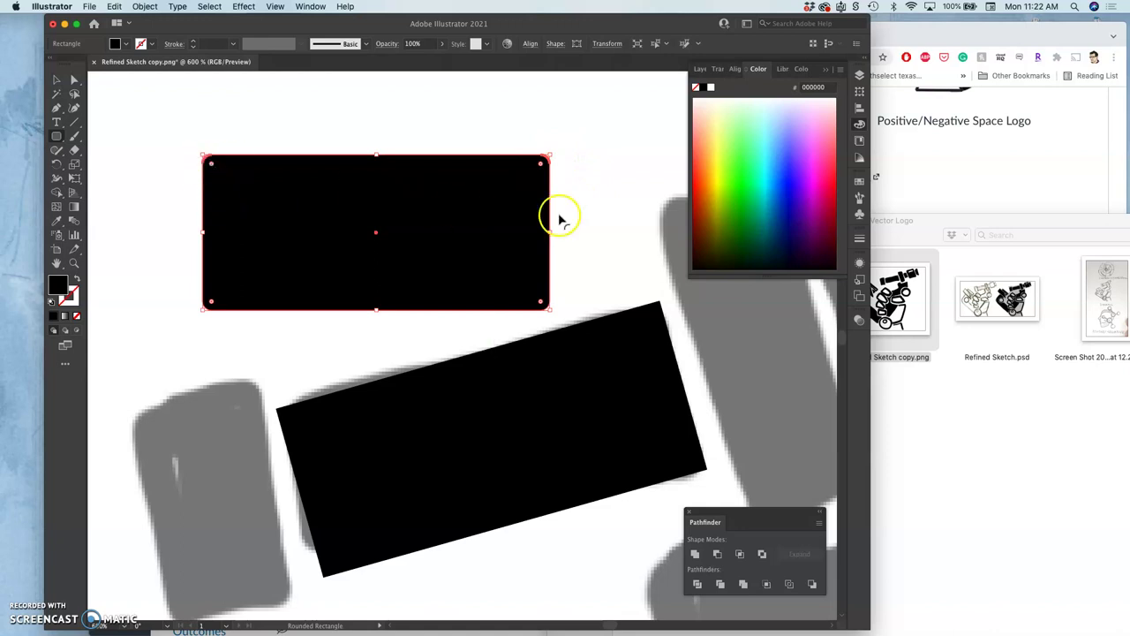
Enlarge the rounded rectangle's corner radius until its corners are strongly rounded
{"action": "left_click_drag", "start_coordinate": [541, 164], "coordinate": [518, 186]}
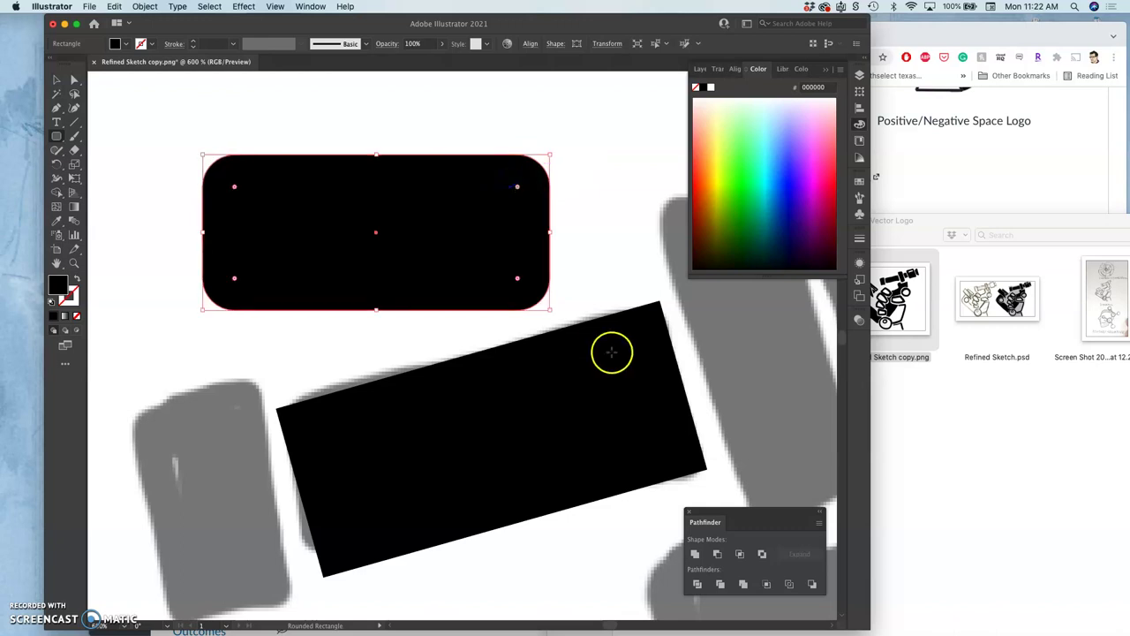
{"action": "left_click", "coordinate": [613, 353]}
{"action": "left_click", "coordinate": [526, 333]}
{"action": "left_click", "coordinate": [56, 80]}
{"action": "left_click", "coordinate": [530, 410]}
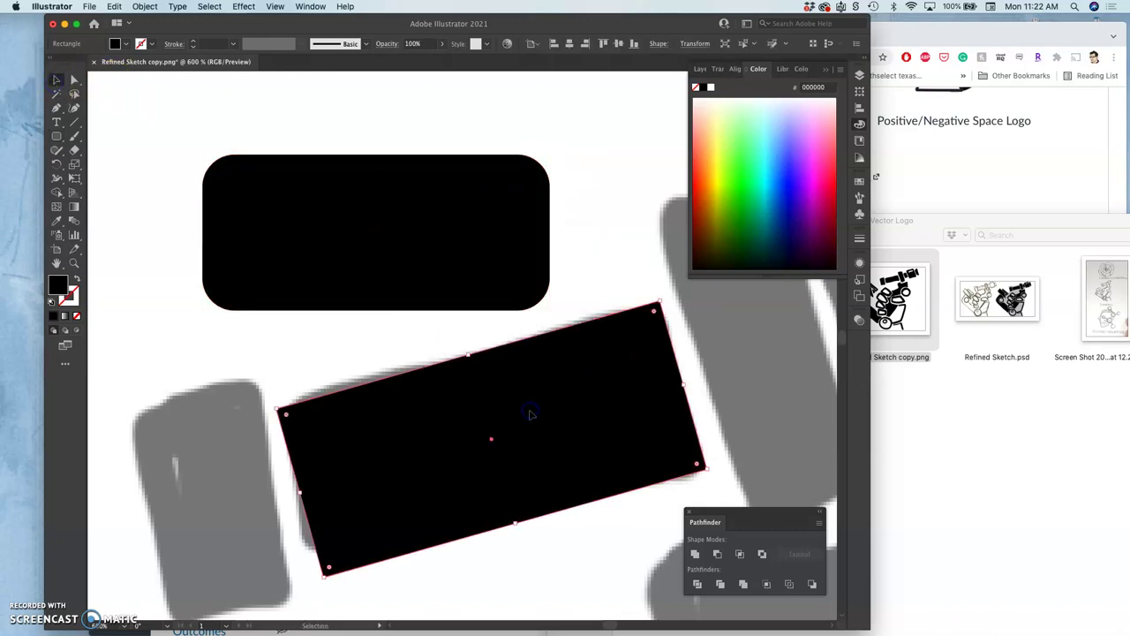
Round all corners of the tilted rectangle using its corner widget
{"action": "left_click", "coordinate": [648, 323]}
{"action": "left_click", "coordinate": [75, 82]}
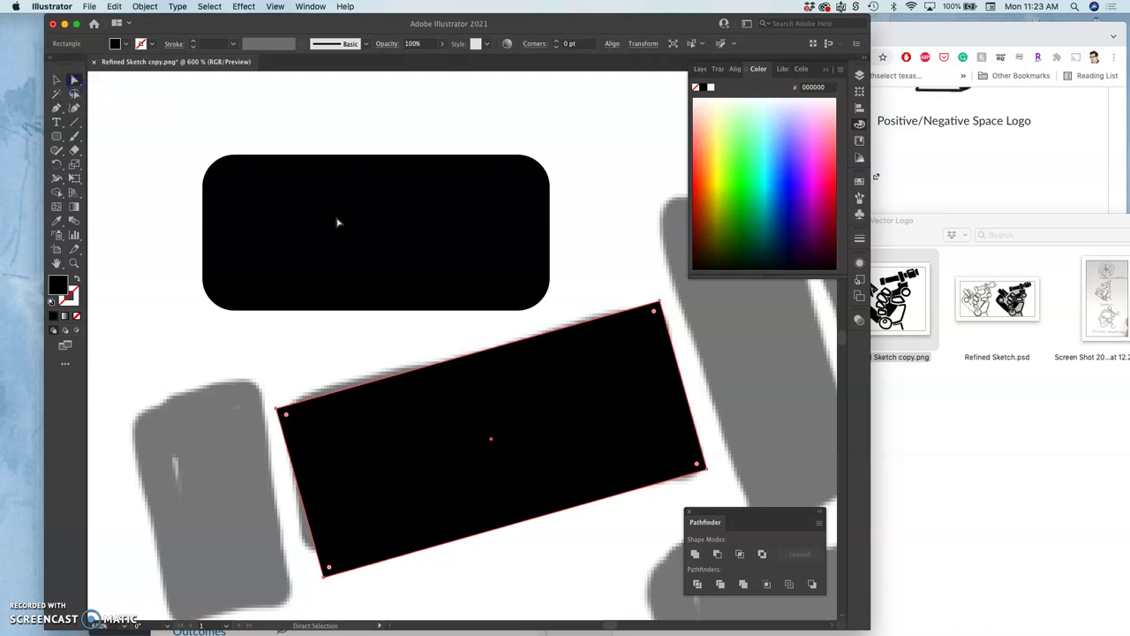
{"action": "left_click", "coordinate": [659, 303]}
{"action": "mouse_move", "coordinate": [654, 314]}
{"action": "left_mouse_down"}
{"action": "mouse_move", "coordinate": [636, 345]}
{"action": "mouse_move", "coordinate": [565, 399]}
{"action": "mouse_move", "coordinate": [654, 333]}
{"action": "left_mouse_up"}
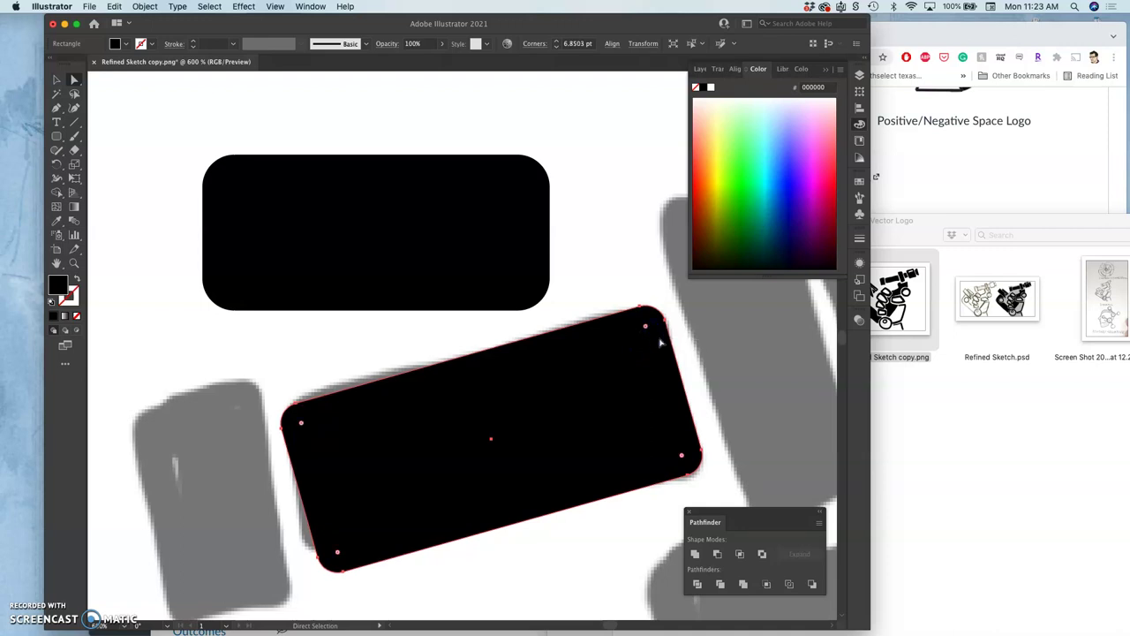
Pull the upper rounded rectangle's top-right anchor upward into a peak
{"action": "left_click", "coordinate": [517, 280]}
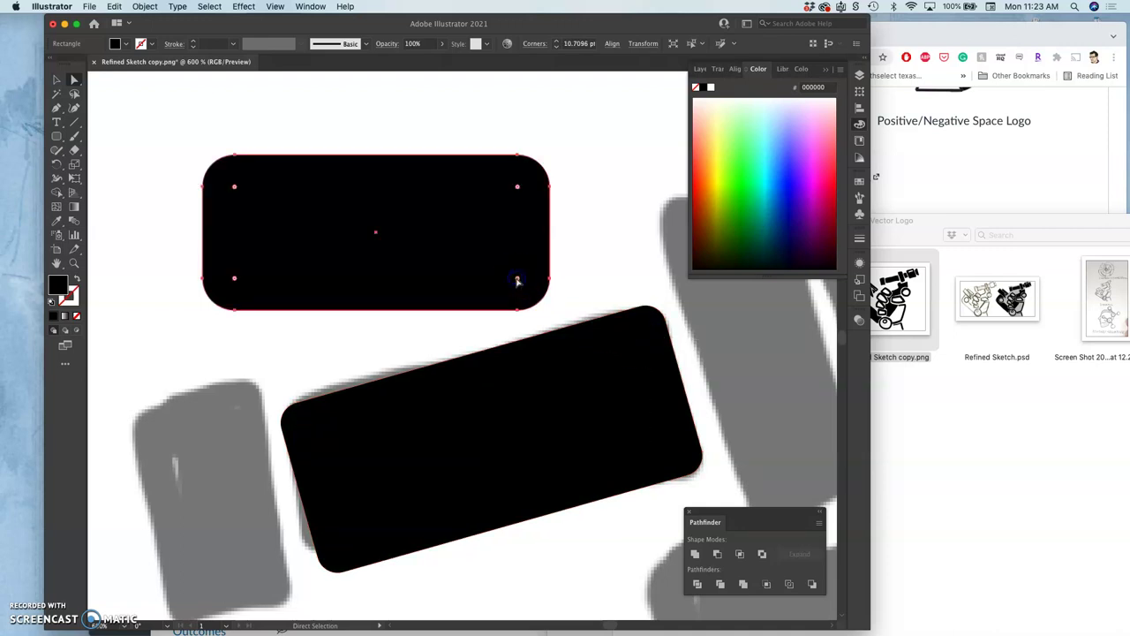
{"action": "left_click", "coordinate": [527, 136]}
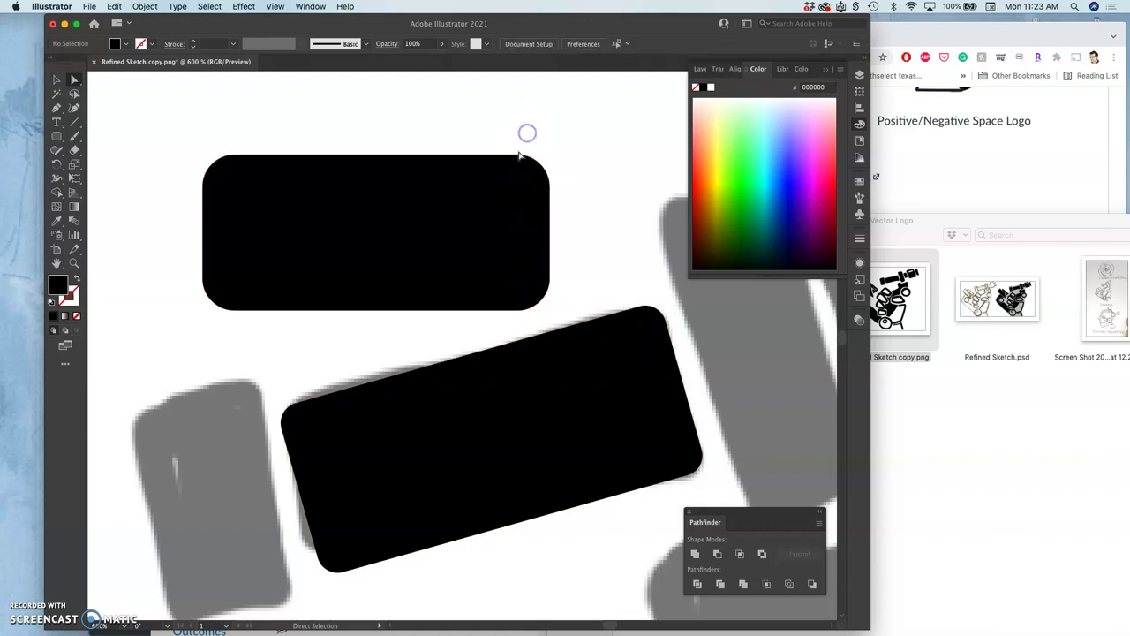
{"action": "left_click_drag", "start_coordinate": [522, 157], "coordinate": [436, 188]}
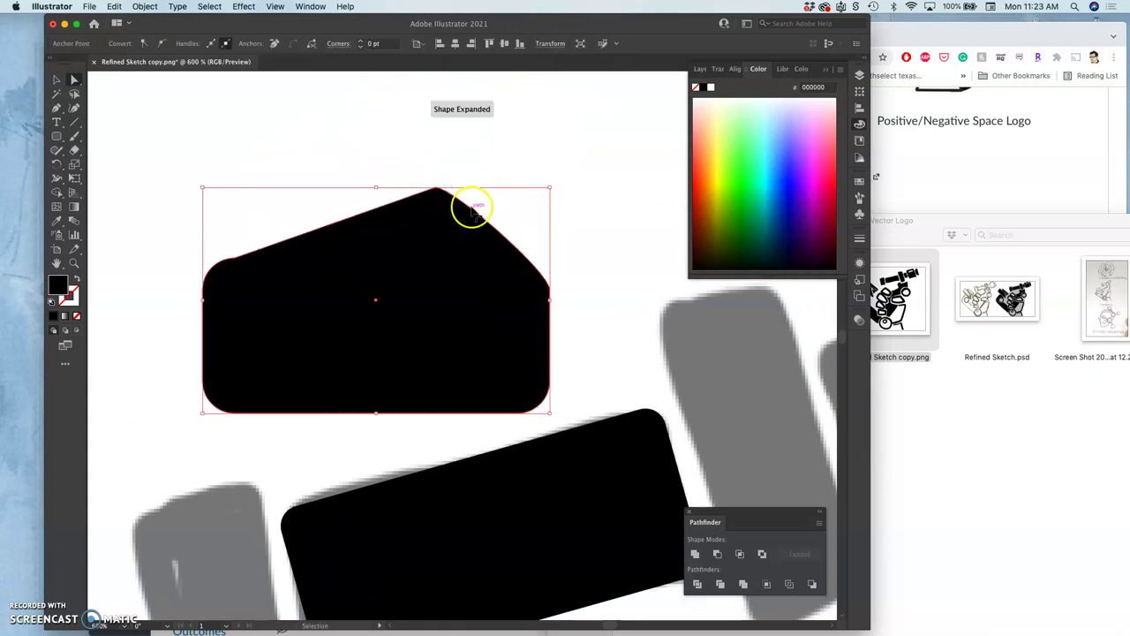
Reshape the curve to the right of the peak anchor by dragging its handle
{"action": "key", "text": "super+equal"}
{"action": "key", "text": "super+equal"}
{"action": "key", "text": "super+equal"}
{"action": "key", "text": "super+equal"}
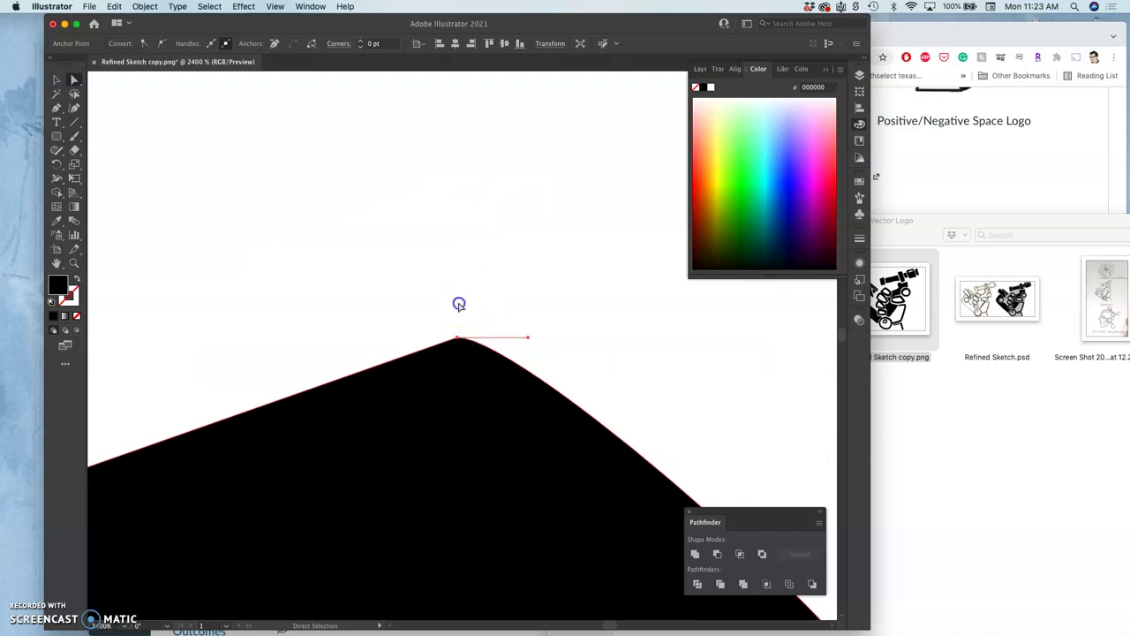
{"action": "left_click_drag", "start_coordinate": [458, 336], "coordinate": [458, 340]}
{"action": "left_click", "coordinate": [528, 339]}
{"action": "left_click_drag", "start_coordinate": [529, 339], "coordinate": [695, 311]}
{"action": "left_click", "coordinate": [672, 301]}
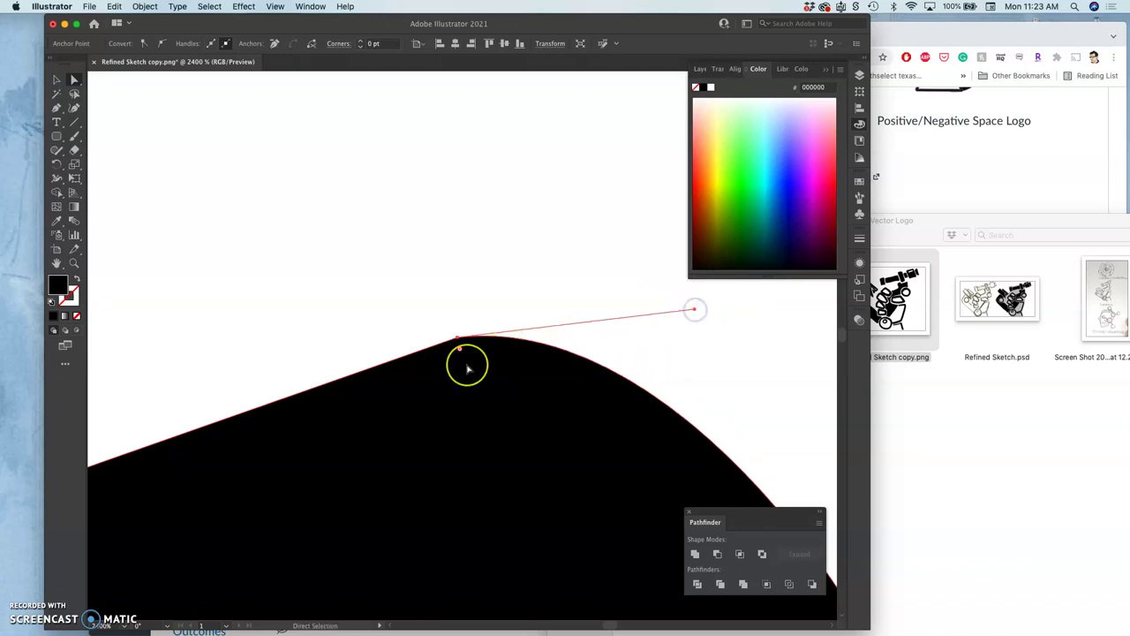
{"action": "scroll", "coordinate": [468, 368], "scroll_direction": "down", "scroll_amount": 5}
{"action": "scroll", "coordinate": [469, 369], "scroll_direction": "right", "scroll_amount": 2}
{"action": "scroll", "coordinate": [380, 190], "scroll_direction": "left", "scroll_amount": 10}
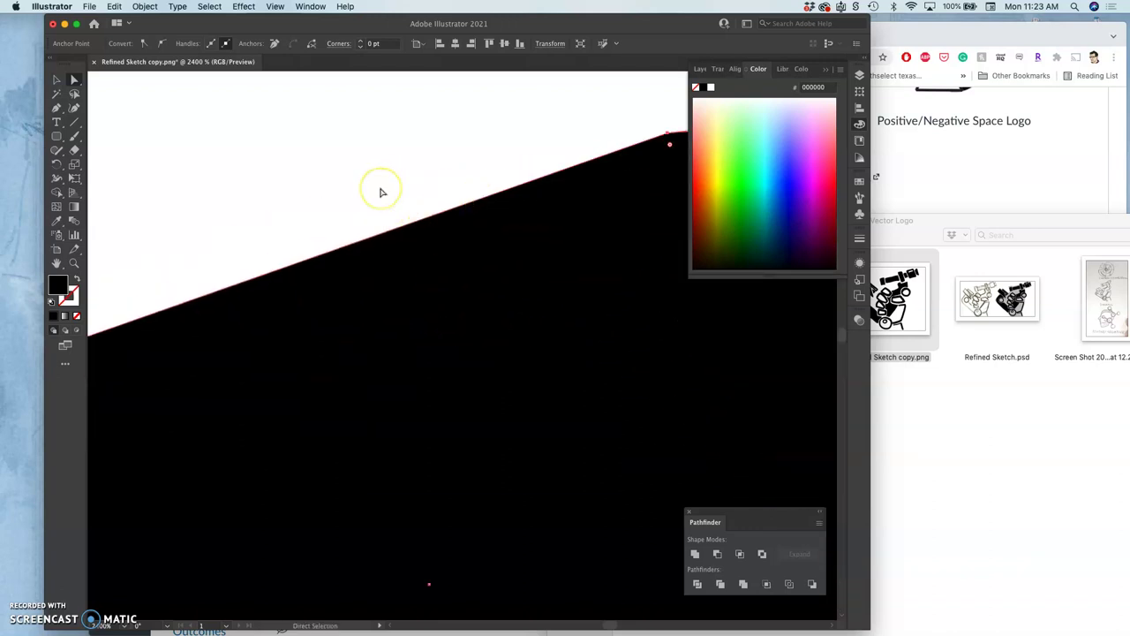
{"action": "scroll", "coordinate": [380, 191], "scroll_direction": "down", "scroll_amount": 4}
{"action": "scroll", "coordinate": [380, 191], "scroll_direction": "left", "scroll_amount": 2}
{"action": "scroll", "coordinate": [379, 191], "scroll_direction": "down", "scroll_amount": 1}
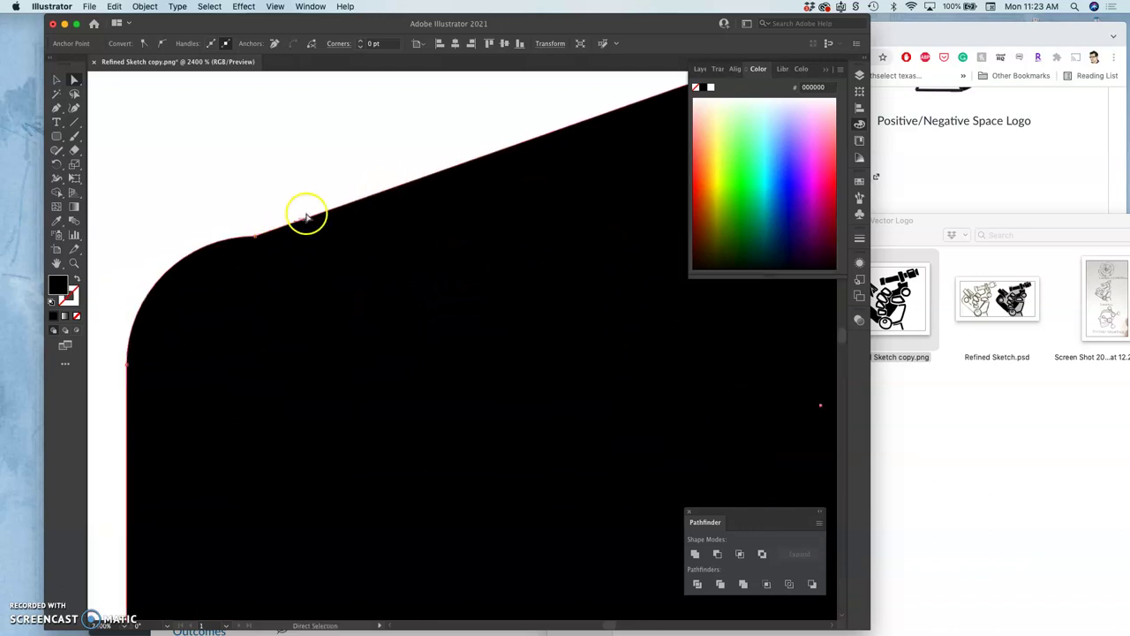
Adjust the curves at the shape's upper-left corner and top anchor
{"action": "left_click", "coordinate": [254, 230]}
{"action": "left_click", "coordinate": [186, 236]}
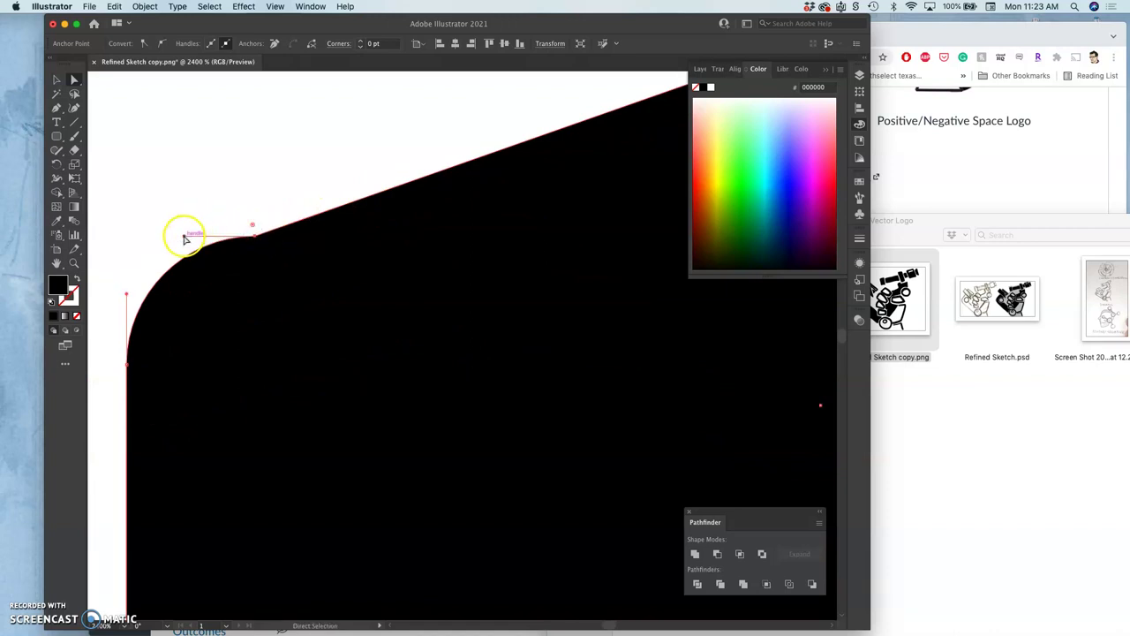
{"action": "left_click_drag", "start_coordinate": [186, 238], "coordinate": [131, 211]}
{"action": "scroll", "coordinate": [309, 231], "scroll_direction": "right", "scroll_amount": 6}
{"action": "scroll", "coordinate": [309, 231], "scroll_direction": "up", "scroll_amount": 3}
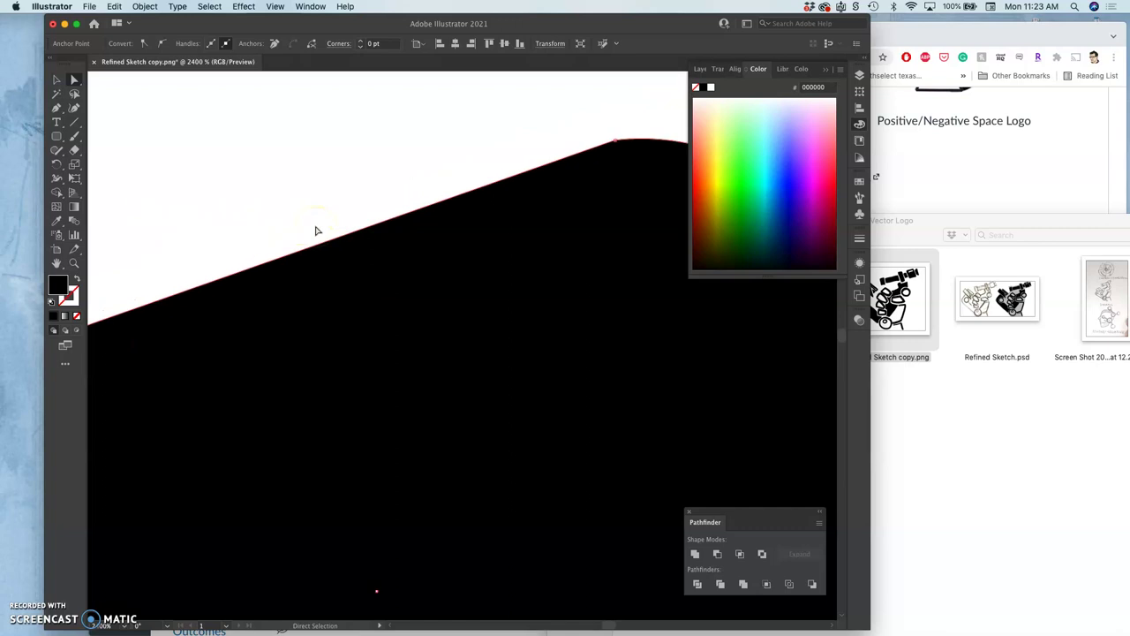
{"action": "left_click", "coordinate": [430, 221]}
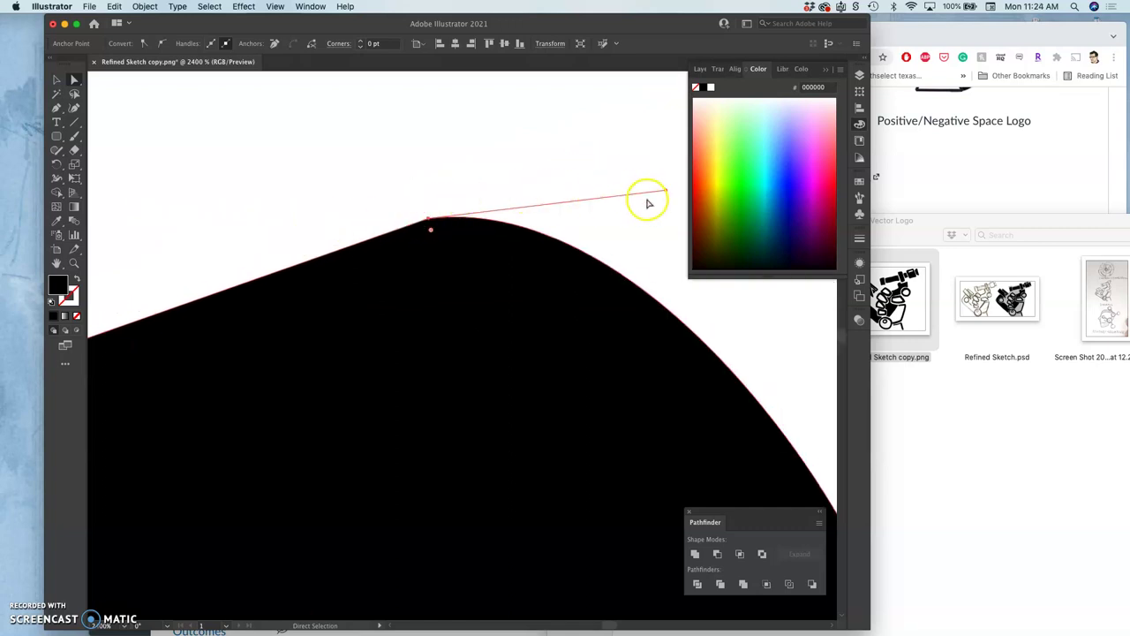
{"action": "left_click_drag", "start_coordinate": [666, 191], "coordinate": [638, 167]}
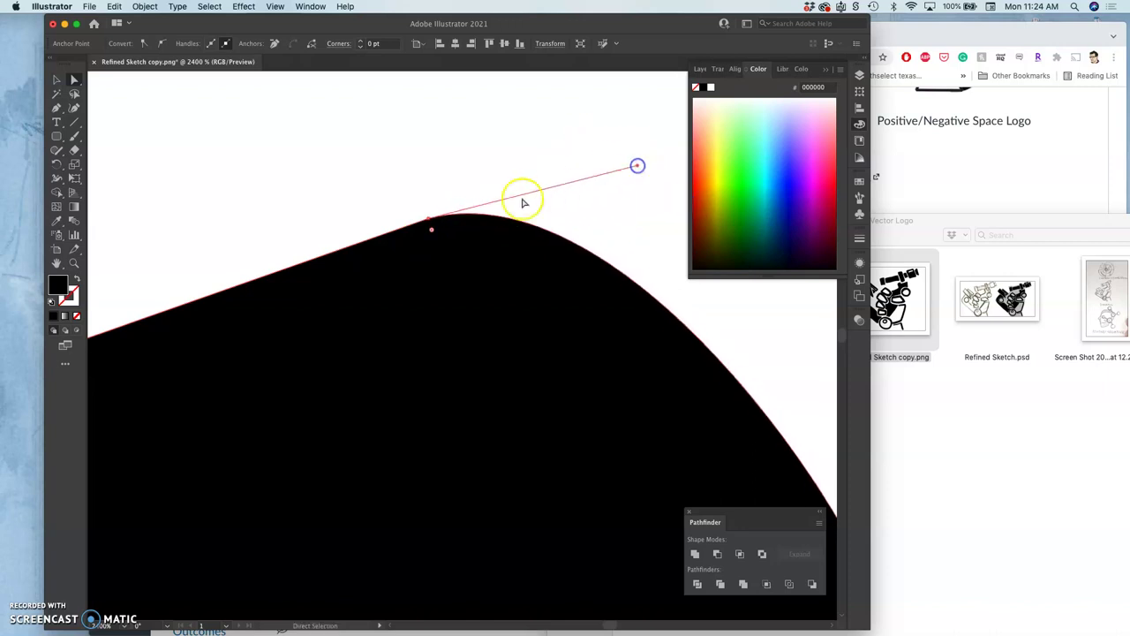
{"action": "left_click_drag", "start_coordinate": [429, 220], "coordinate": [426, 220]}
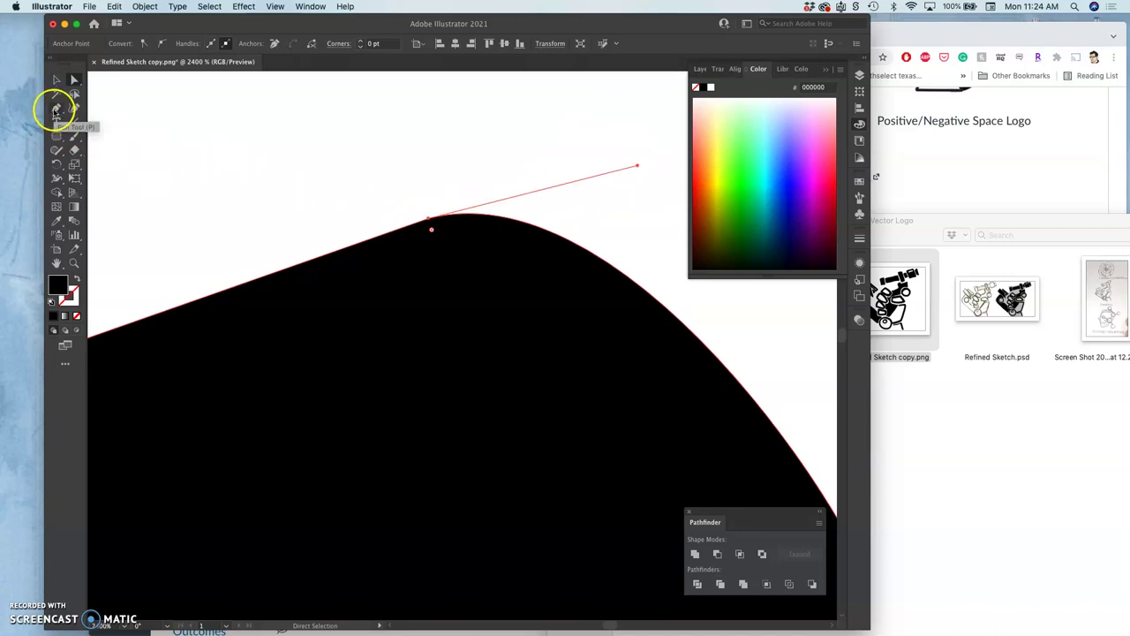
Pull symmetric handles from the top anchor with the Anchor Point Tool, leveling the left one
{"action": "left_click", "coordinate": [56, 110]}
{"action": "left_click", "coordinate": [97, 148]}
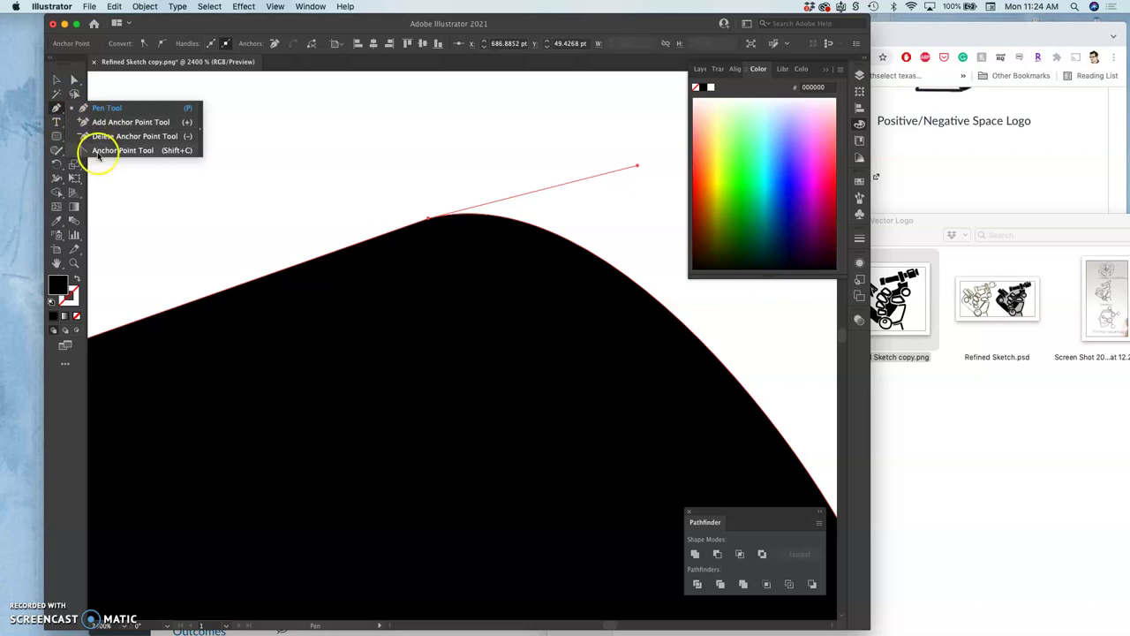
{"action": "left_click", "coordinate": [98, 152]}
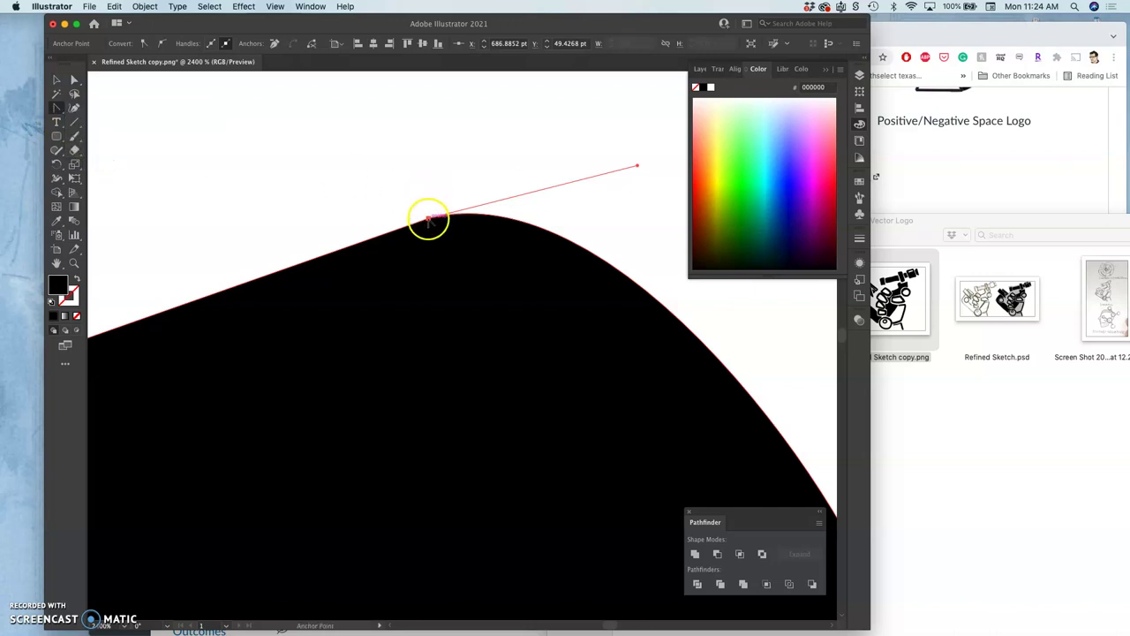
{"action": "left_click_drag", "start_coordinate": [428, 219], "coordinate": [655, 220]}
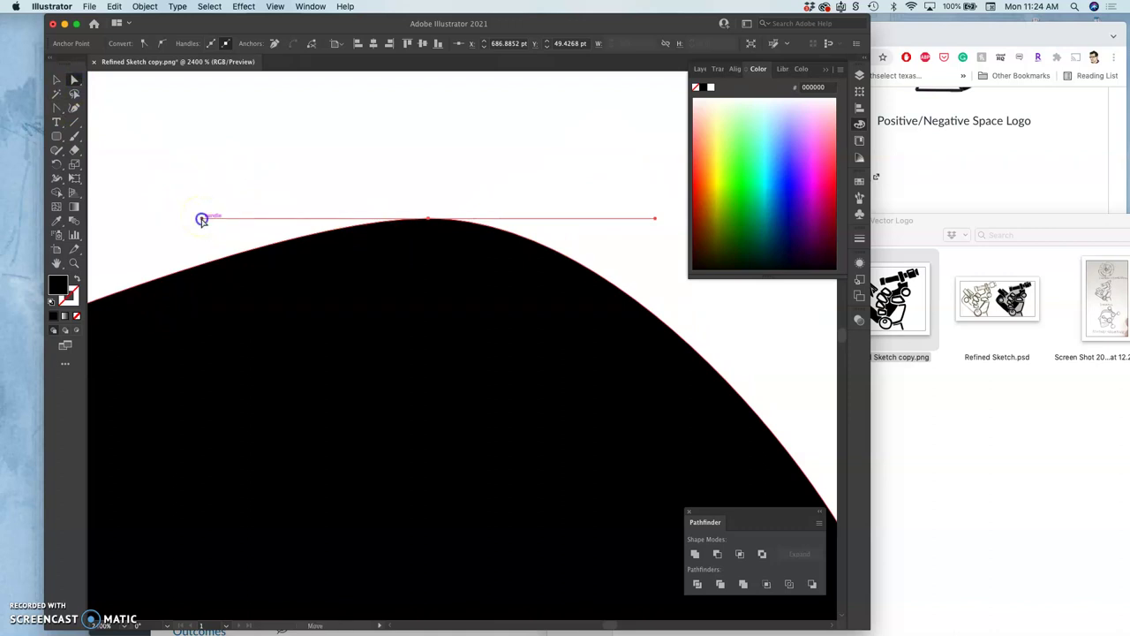
{"action": "mouse_move", "coordinate": [202, 220]}
{"action": "left_mouse_down"}
{"action": "mouse_move", "coordinate": [227, 185]}
{"action": "mouse_move", "coordinate": [301, 203]}
{"action": "mouse_move", "coordinate": [273, 212]}
{"action": "mouse_move", "coordinate": [248, 169]}
{"action": "mouse_move", "coordinate": [262, 189]}
{"action": "mouse_move", "coordinate": [270, 182]}
{"action": "mouse_move", "coordinate": [250, 194]}
{"action": "mouse_move", "coordinate": [288, 174]}
{"action": "mouse_move", "coordinate": [294, 239]}
{"action": "mouse_move", "coordinate": [295, 211]}
{"action": "mouse_move", "coordinate": [270, 263]}
{"action": "mouse_move", "coordinate": [196, 201]}
{"action": "left_mouse_up"}
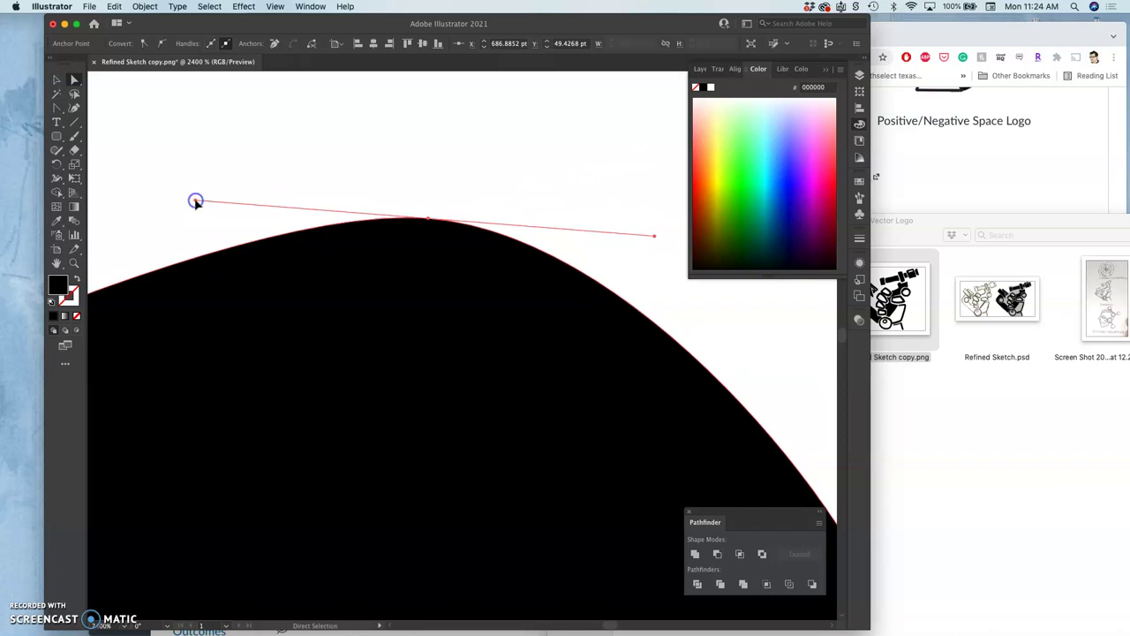
{"action": "key", "text": "super+minus"}
{"action": "key", "text": "super+minus"}
{"action": "key", "text": "super+minus"}
{"action": "key", "text": "super+minus"}
{"action": "key", "text": "super+minus"}
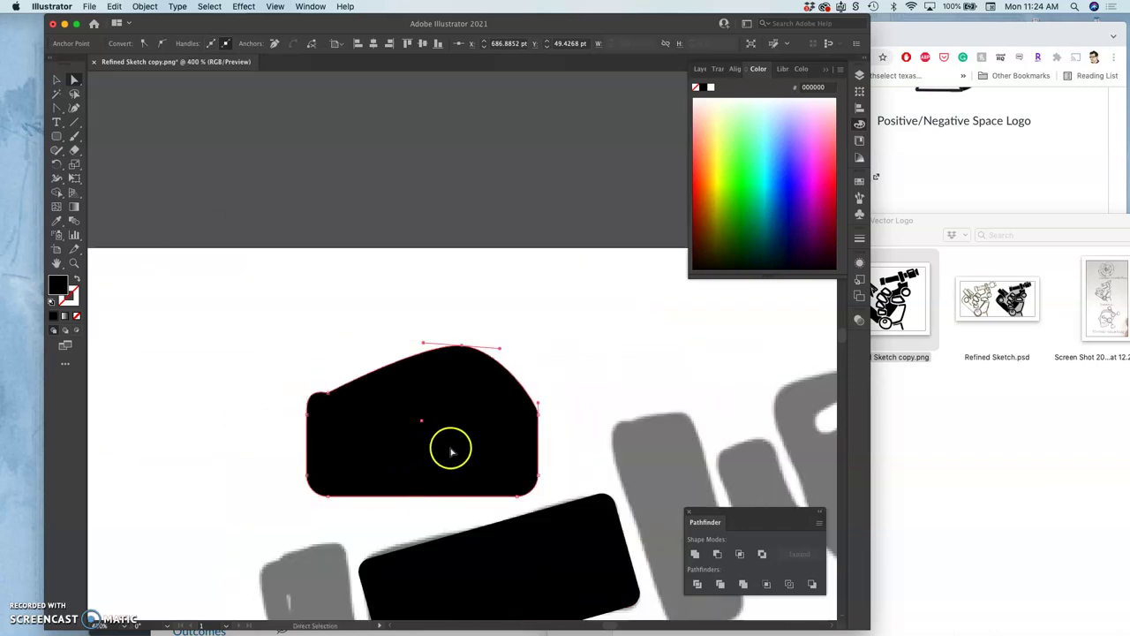
Delete the irregular traced shape
{"action": "left_click", "coordinate": [451, 452]}
{"action": "key", "text": "Delete"}
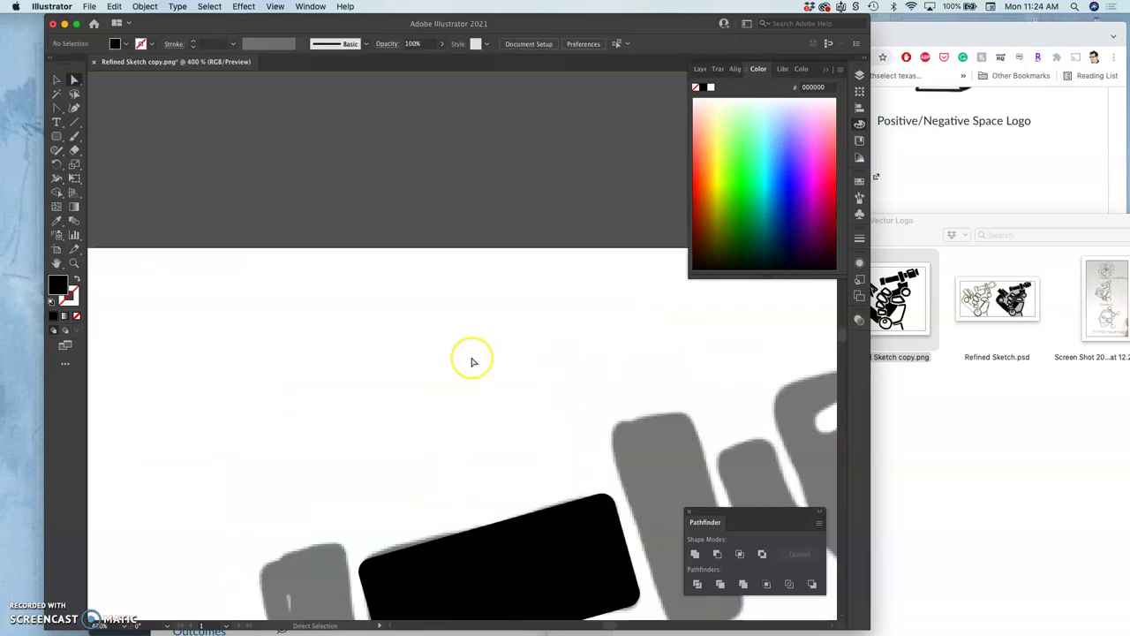
{"action": "scroll", "coordinate": [473, 361], "scroll_direction": "down", "scroll_amount": 3}
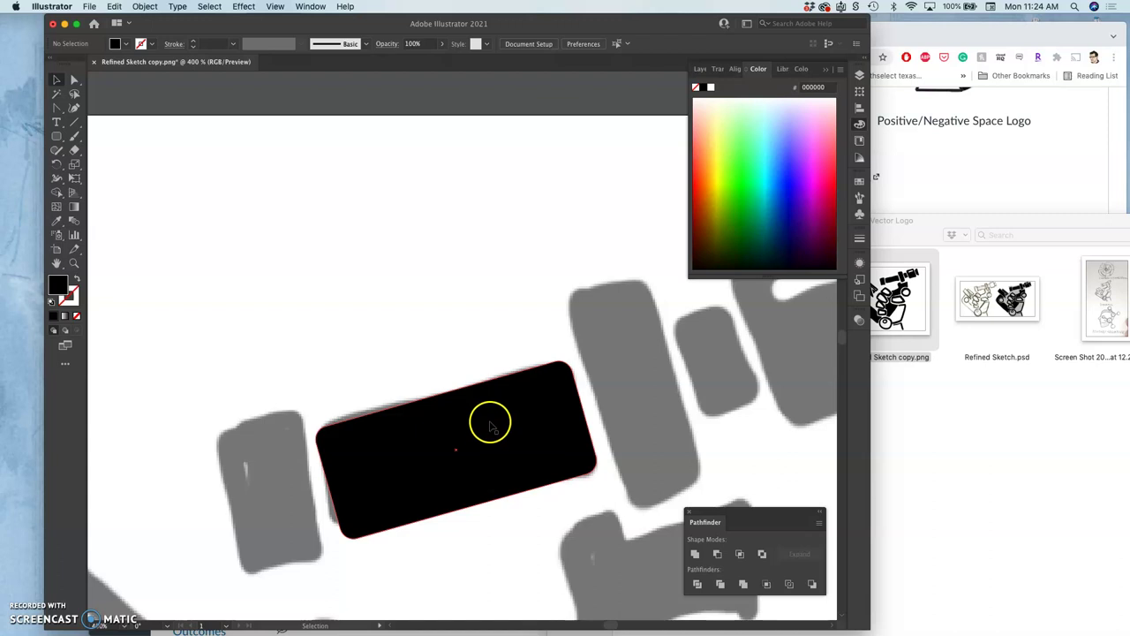
Select the black rounded rectangle, expand Layer 2 in Layers, and copy-paste a duplicate
{"action": "left_click", "coordinate": [490, 427]}
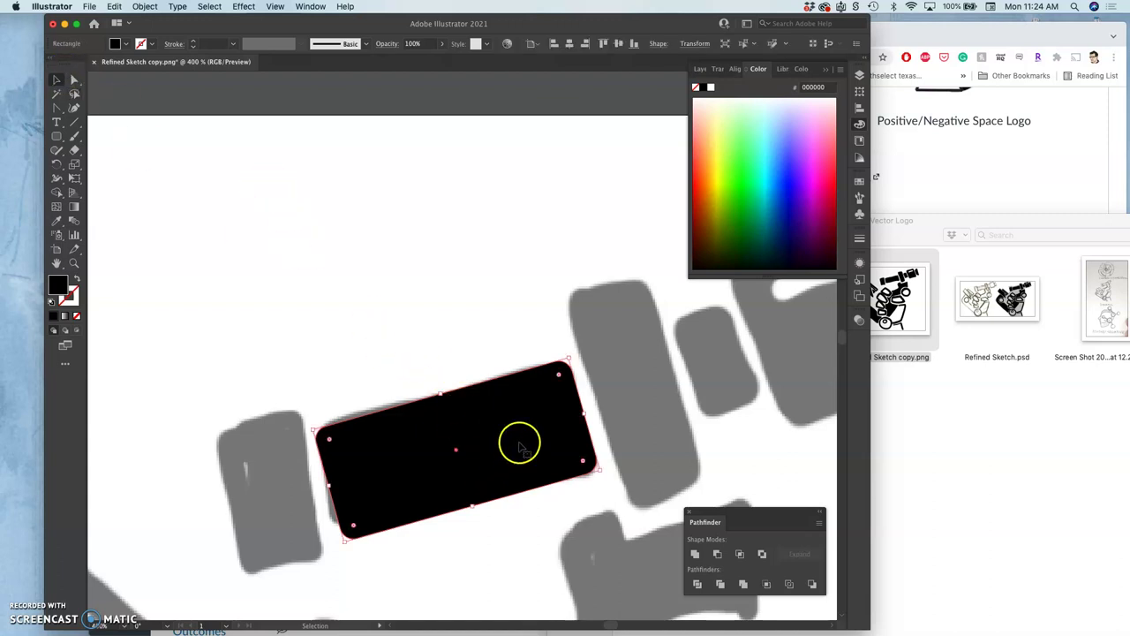
{"action": "left_click", "coordinate": [703, 68]}
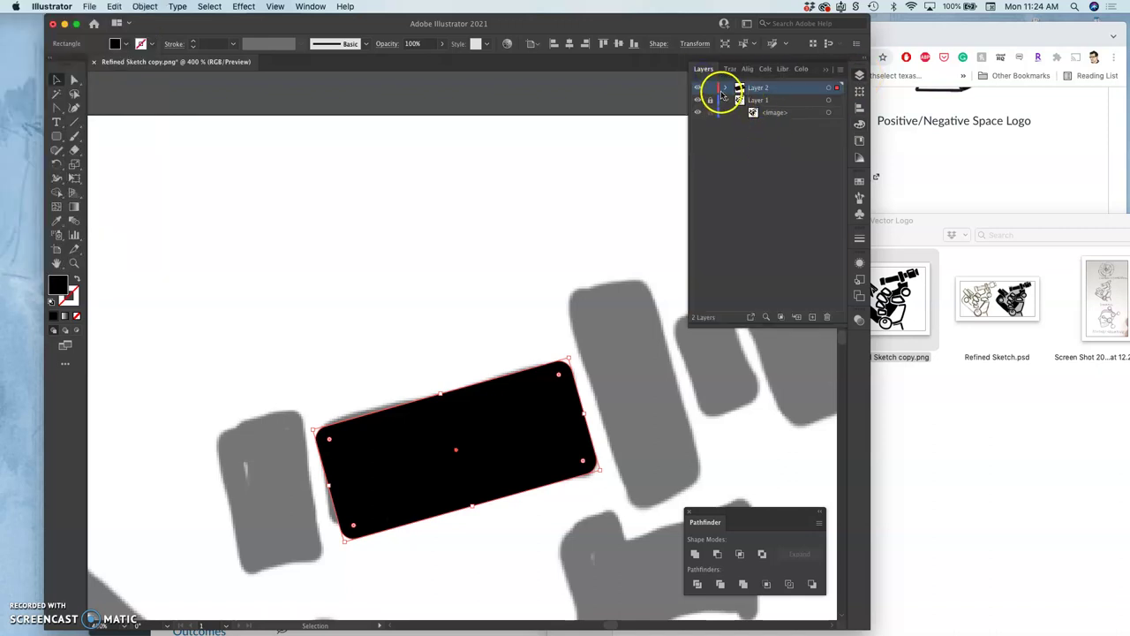
{"action": "left_click", "coordinate": [725, 89]}
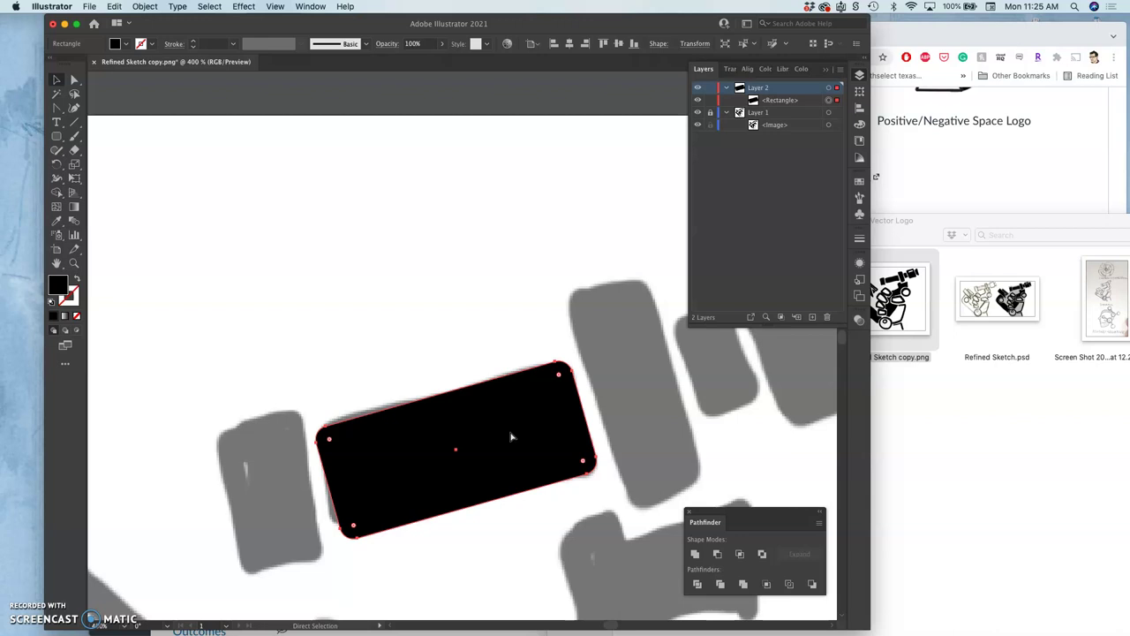
{"action": "key", "text": "super+c"}
{"action": "key", "text": "super+v"}
Shrink the duplicate onto the left grey block, narrow it, and paste another copy
{"action": "left_click", "coordinate": [521, 358]}
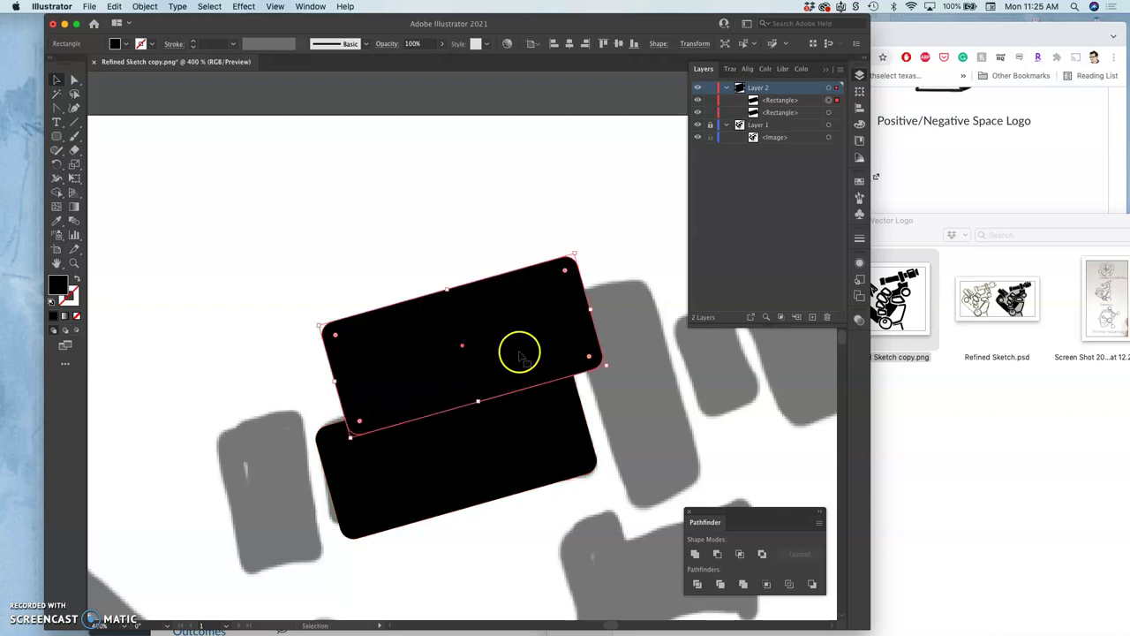
{"action": "left_click_drag", "start_coordinate": [521, 354], "coordinate": [462, 277]}
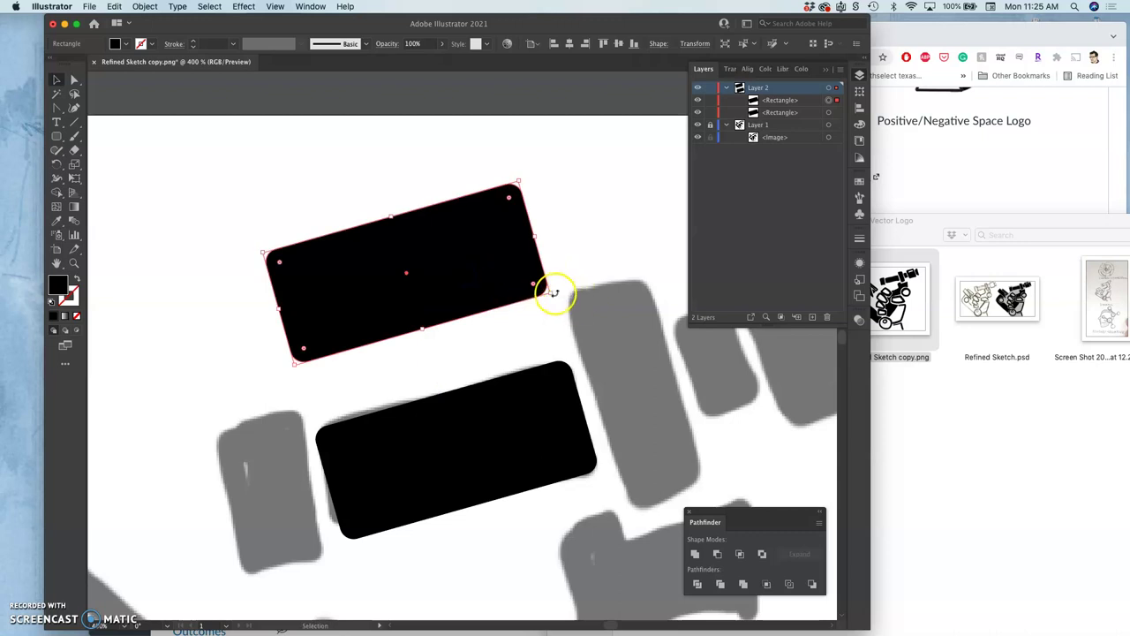
{"action": "left_click_drag", "start_coordinate": [551, 295], "coordinate": [402, 356]}
{"action": "left_click_drag", "start_coordinate": [369, 336], "coordinate": [300, 530]}
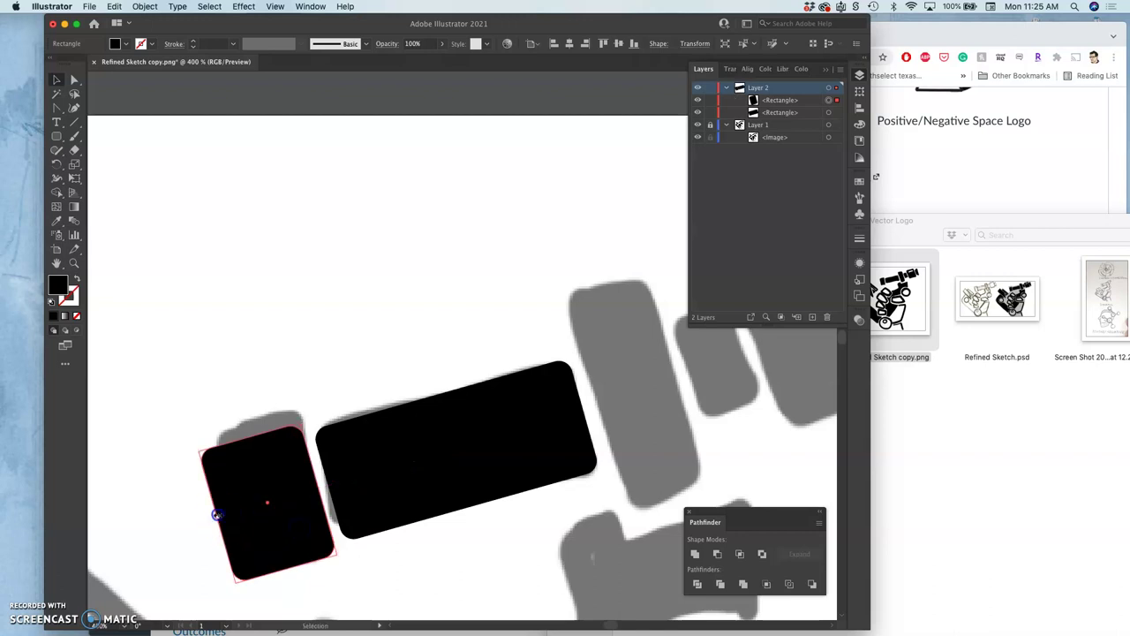
{"action": "left_click_drag", "start_coordinate": [216, 514], "coordinate": [262, 497]}
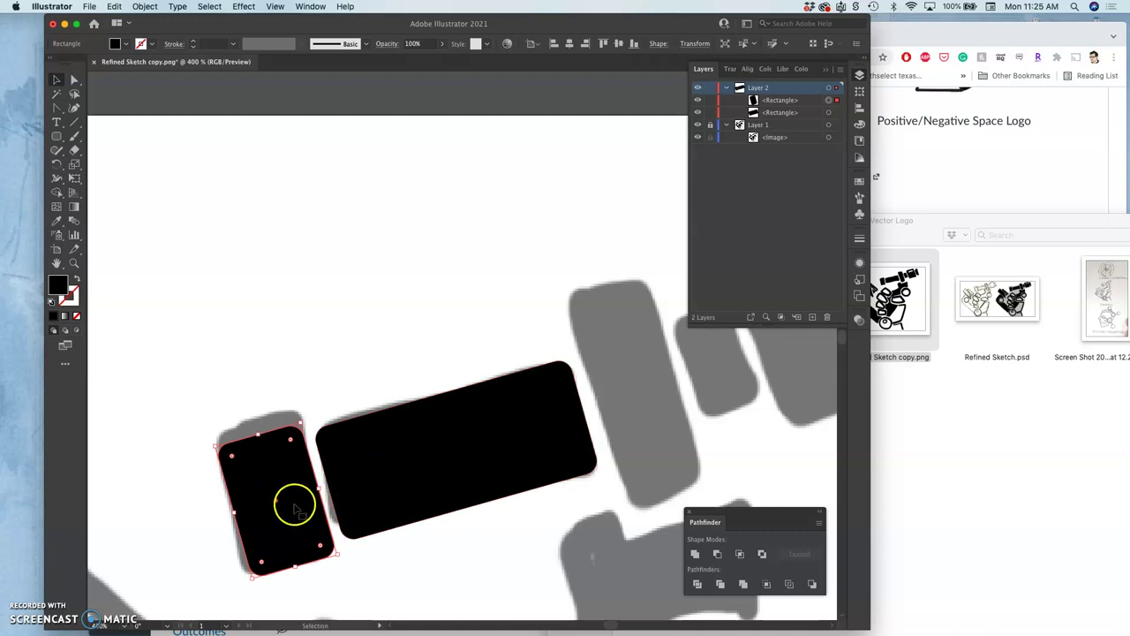
{"action": "key", "text": "ctrl+v"}
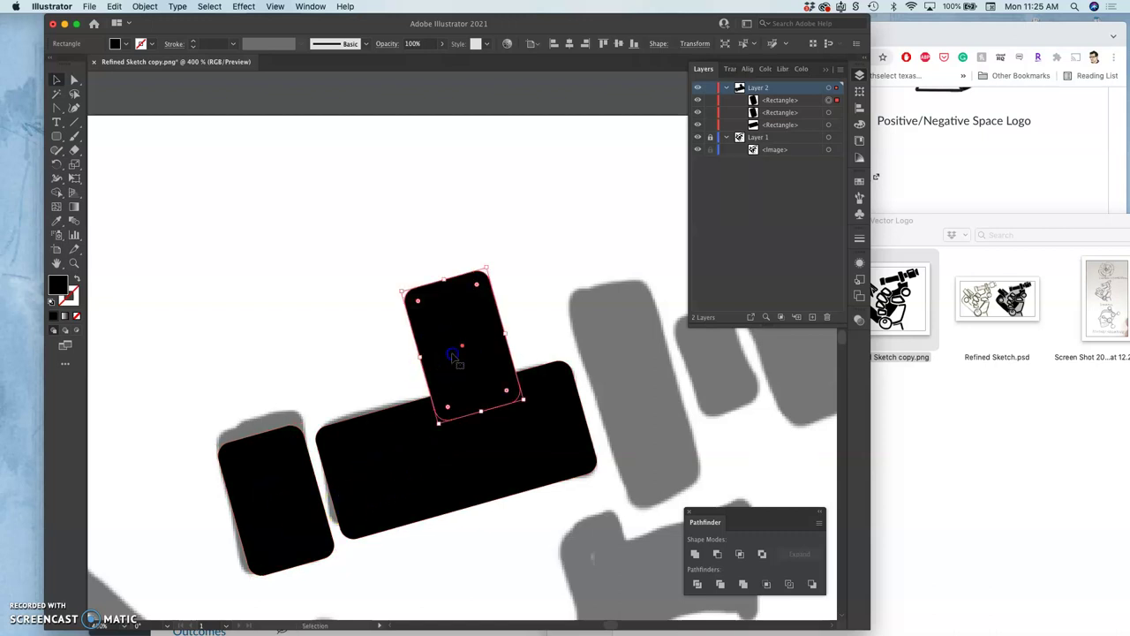
Move the pasted copy right and stretch it into a tall rectangle over its block
{"action": "left_click_drag", "start_coordinate": [449, 356], "coordinate": [610, 360]}
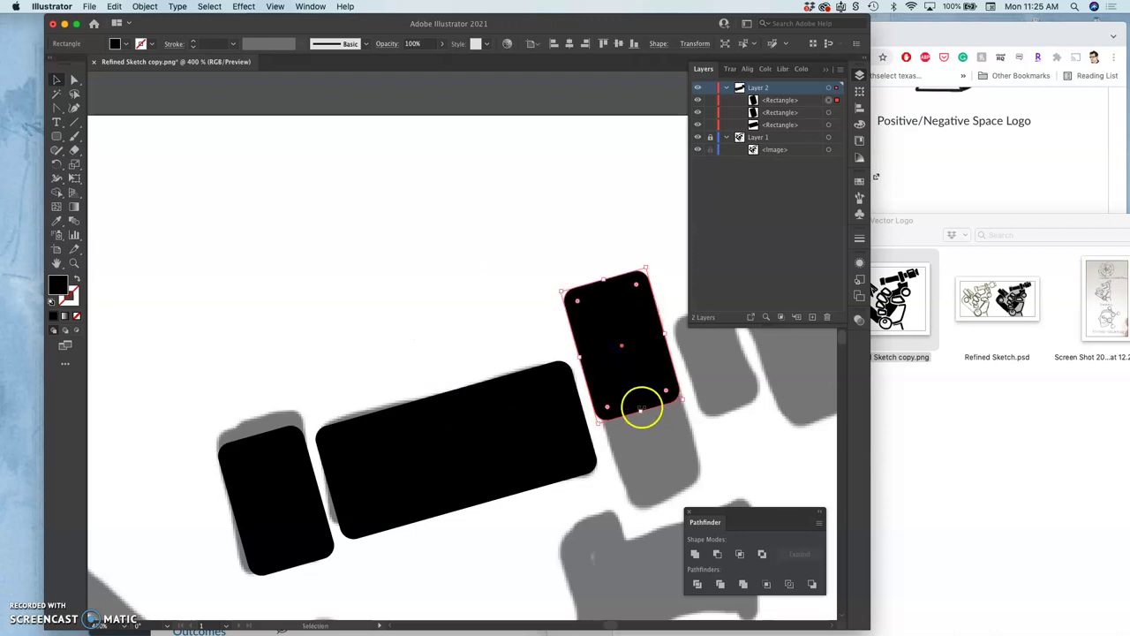
{"action": "left_click_drag", "start_coordinate": [641, 409], "coordinate": [673, 497]}
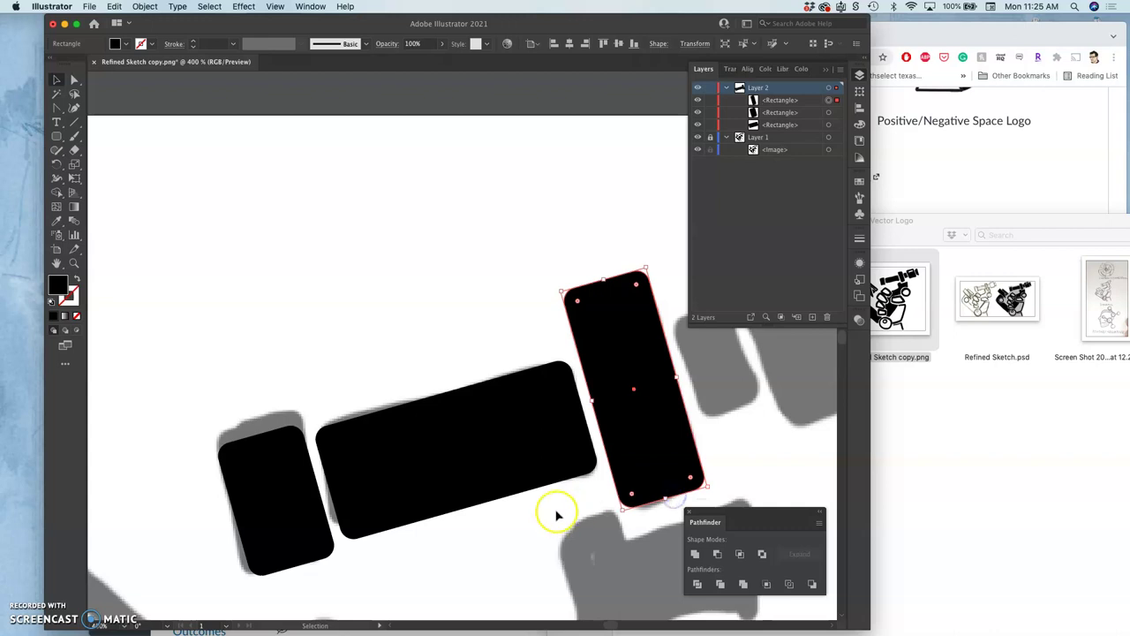
{"action": "scroll", "coordinate": [553, 512], "scroll_direction": "right", "scroll_amount": 5}
{"action": "scroll", "coordinate": [553, 512], "scroll_direction": "down", "scroll_amount": 2}
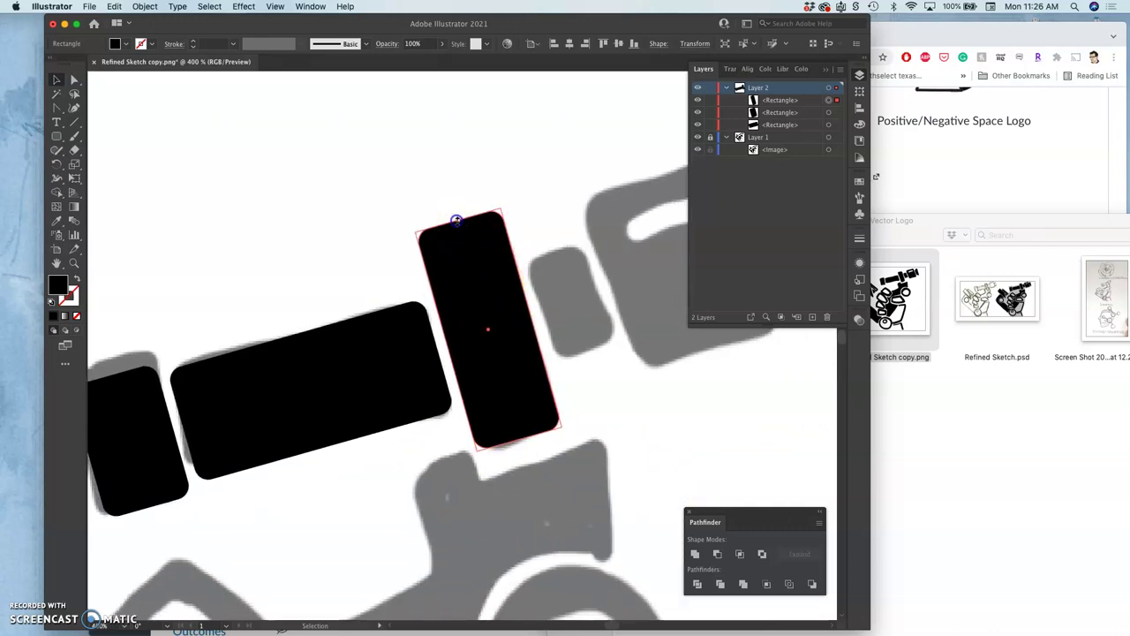
{"action": "left_click_drag", "start_coordinate": [469, 252], "coordinate": [474, 268]}
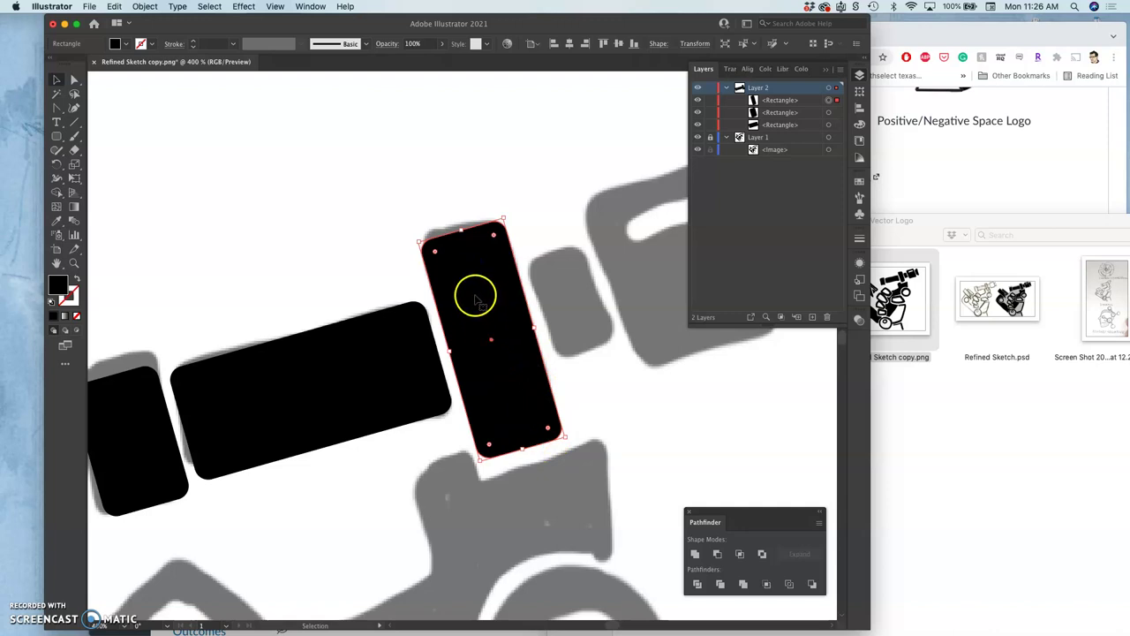
{"action": "left_click_drag", "start_coordinate": [482, 309], "coordinate": [482, 314]}
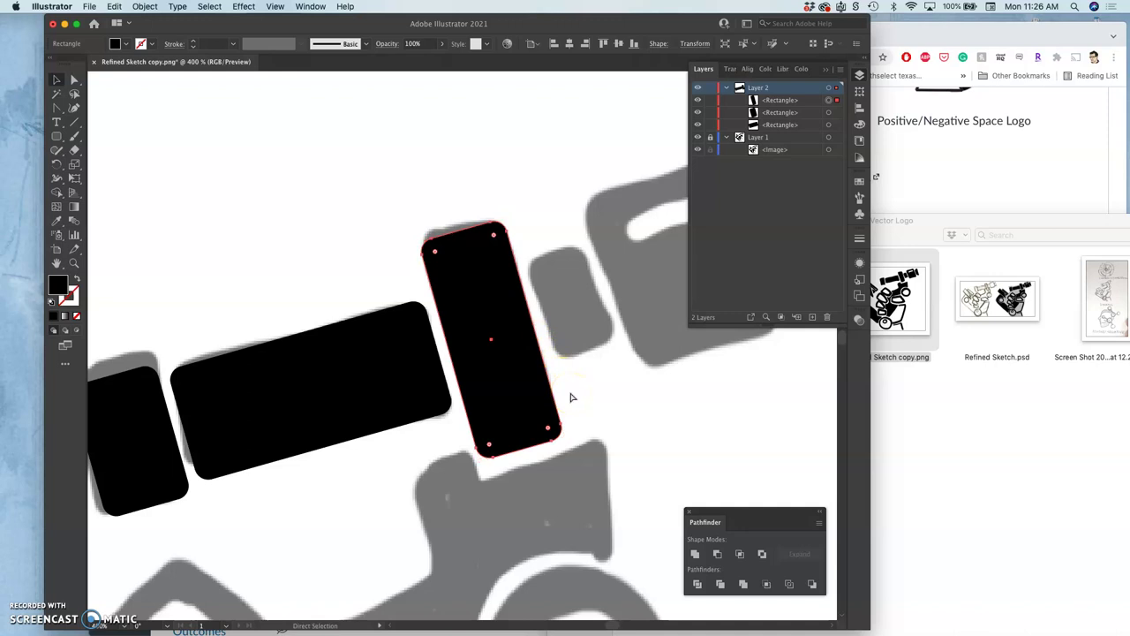
Duplicate the tall rectangle up and right, shrinking it into a small rectangle
{"action": "key", "text": "v"}
{"action": "left_click_drag", "start_coordinate": [484, 381], "coordinate": [607, 329]}
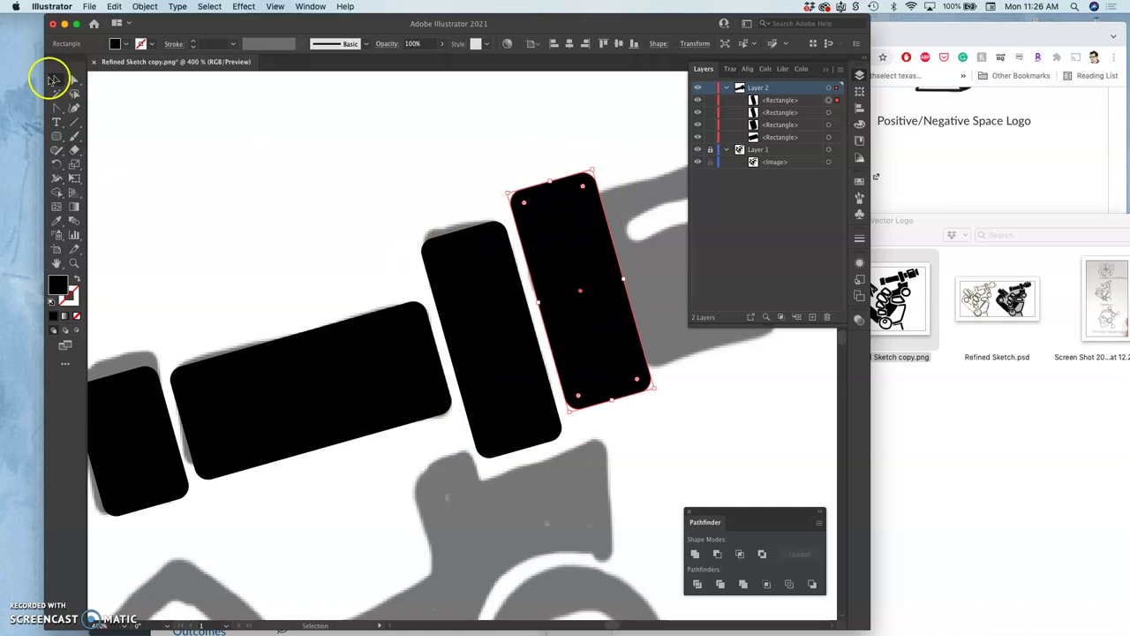
{"action": "left_click", "coordinate": [53, 80]}
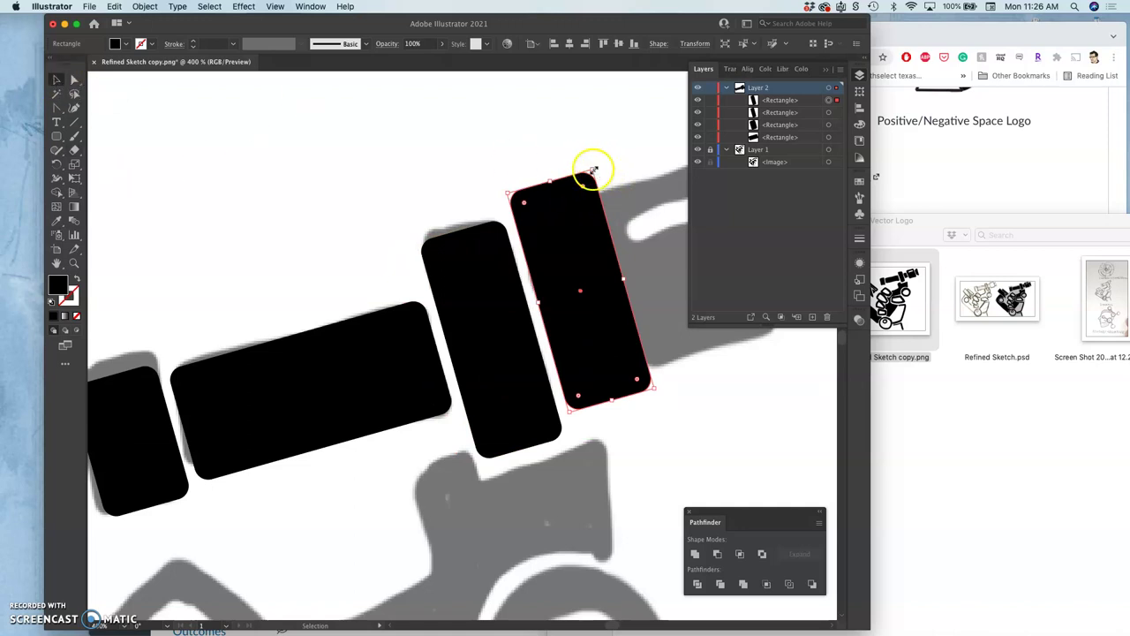
{"action": "left_click_drag", "start_coordinate": [594, 168], "coordinate": [589, 230]}
{"action": "left_click_drag", "start_coordinate": [575, 270], "coordinate": [589, 309]}
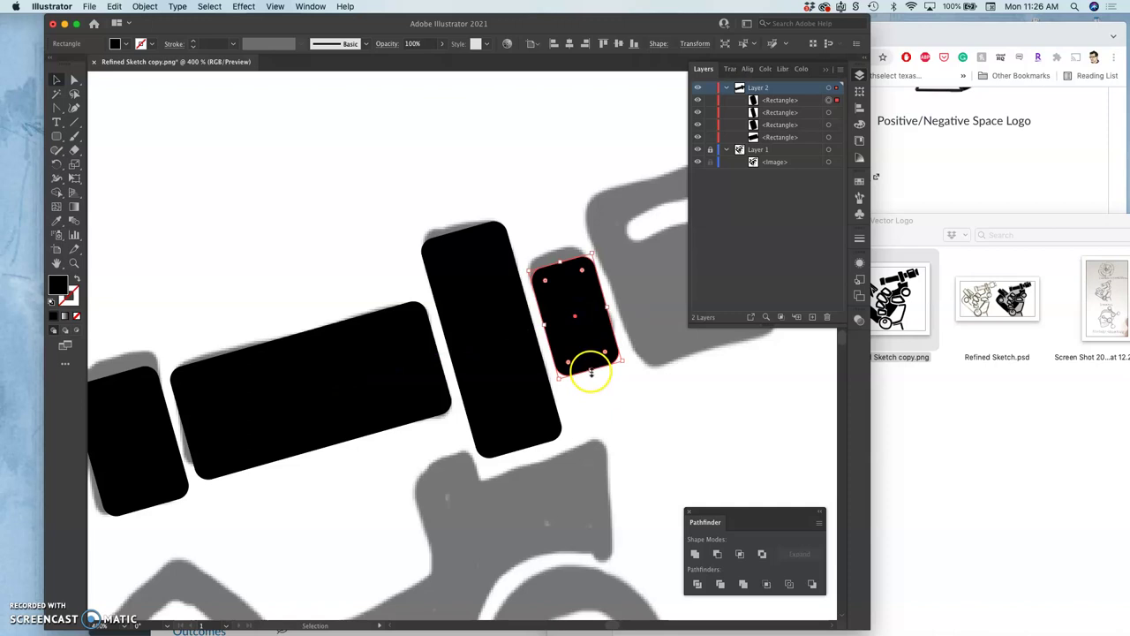
{"action": "left_click_drag", "start_coordinate": [590, 372], "coordinate": [593, 378]}
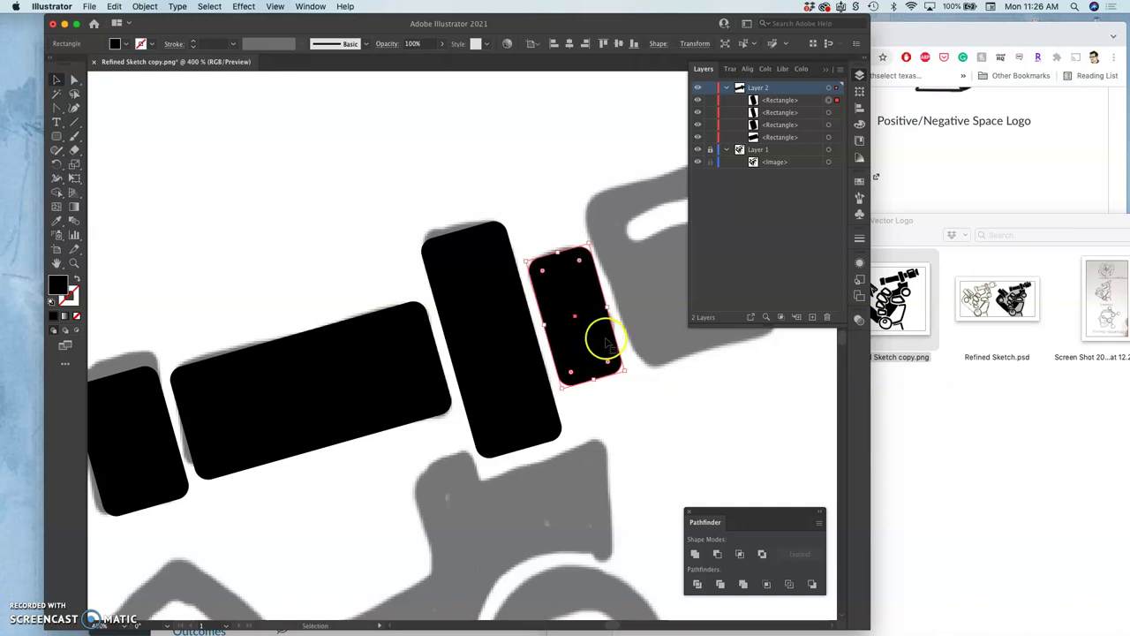
{"action": "scroll", "coordinate": [609, 346], "scroll_direction": "right", "scroll_amount": 5}
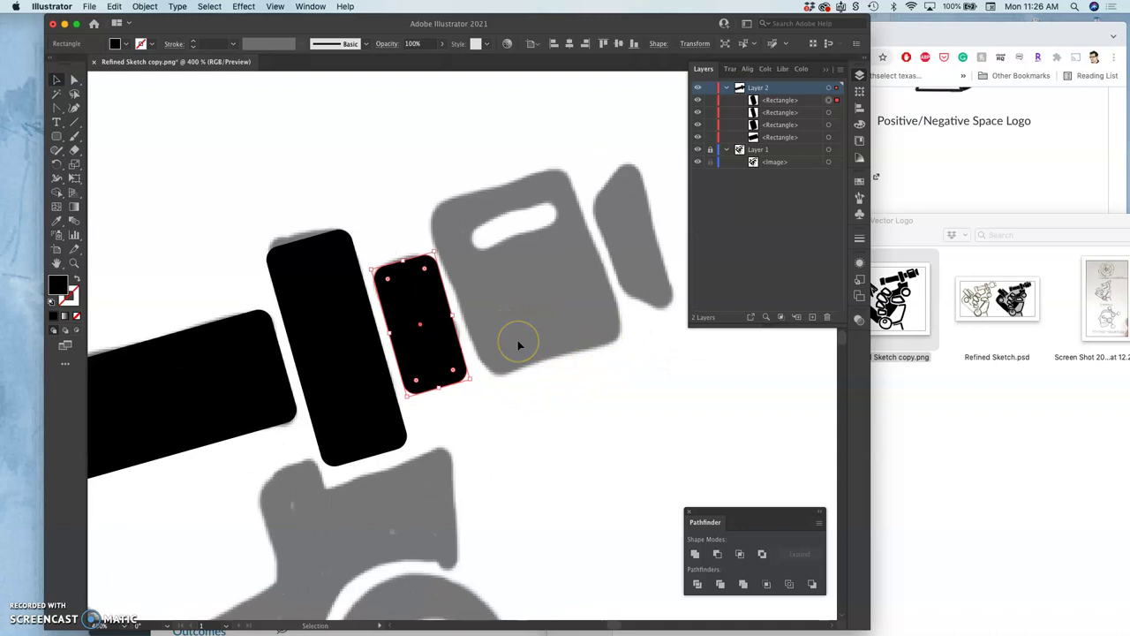
Duplicate the small rectangle and resize it to 73.06 × 95.39 pt over the grey body
{"action": "left_click_drag", "start_coordinate": [438, 347], "coordinate": [625, 346]}
{"action": "mouse_move", "coordinate": [568, 310]}
{"action": "left_mouse_down"}
{"action": "mouse_move", "coordinate": [569, 297]}
{"action": "mouse_move", "coordinate": [573, 338]}
{"action": "mouse_move", "coordinate": [597, 325]}
{"action": "mouse_move", "coordinate": [571, 327]}
{"action": "left_mouse_up"}
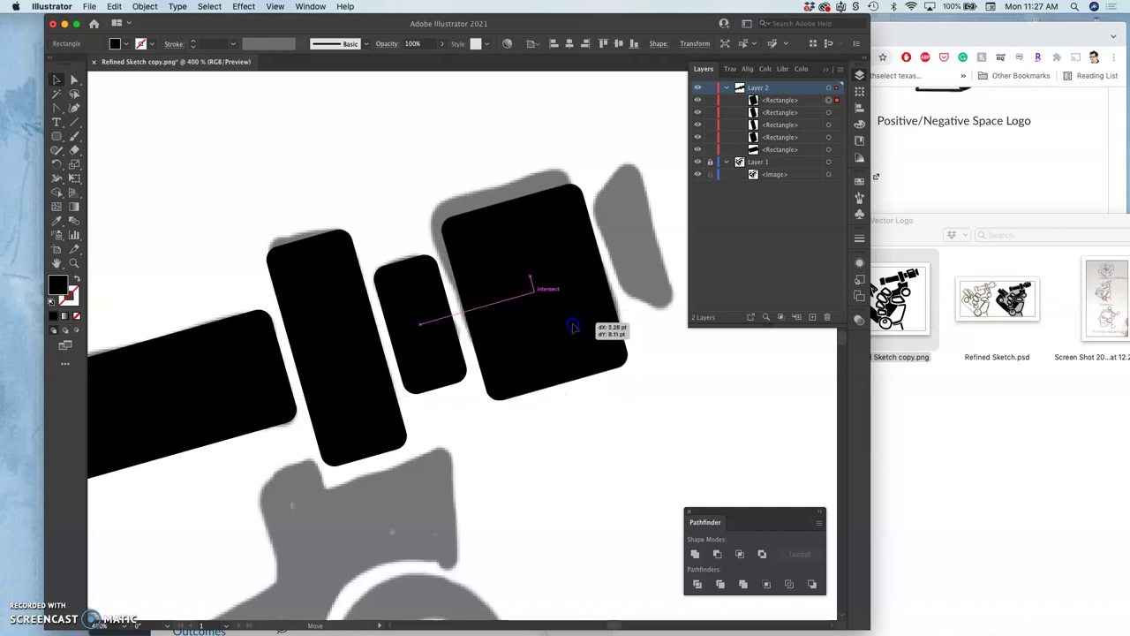
{"action": "left_click_drag", "start_coordinate": [573, 327], "coordinate": [572, 325]}
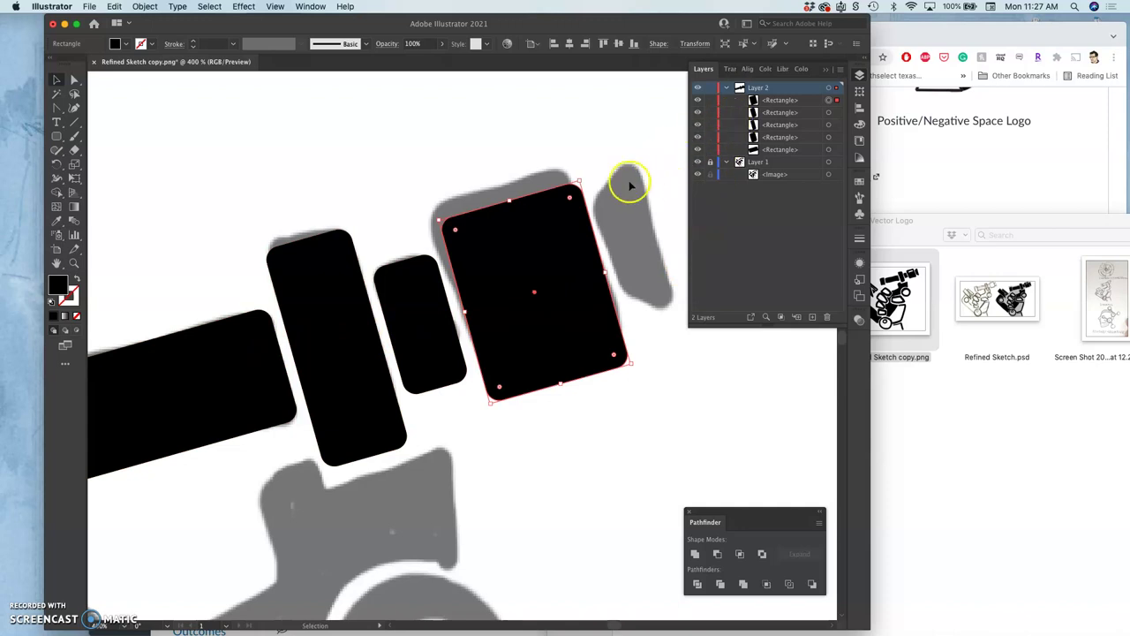
Hide and reshow the top rectangle to check the trace against the sketch, then deselect
{"action": "left_click", "coordinate": [698, 100]}
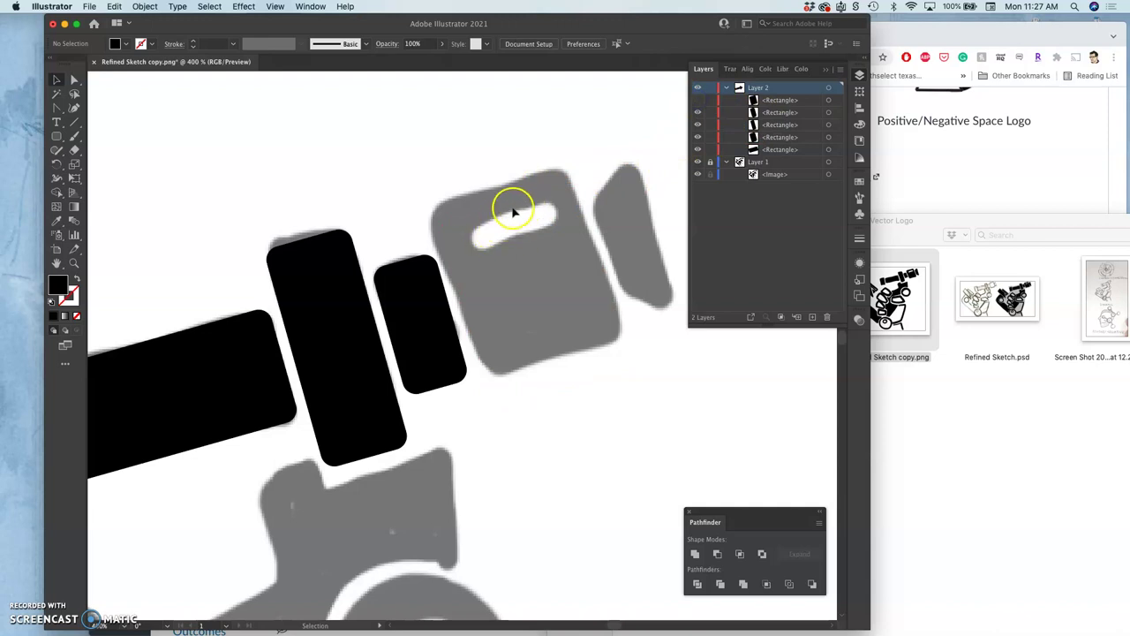
{"action": "left_click", "coordinate": [699, 100]}
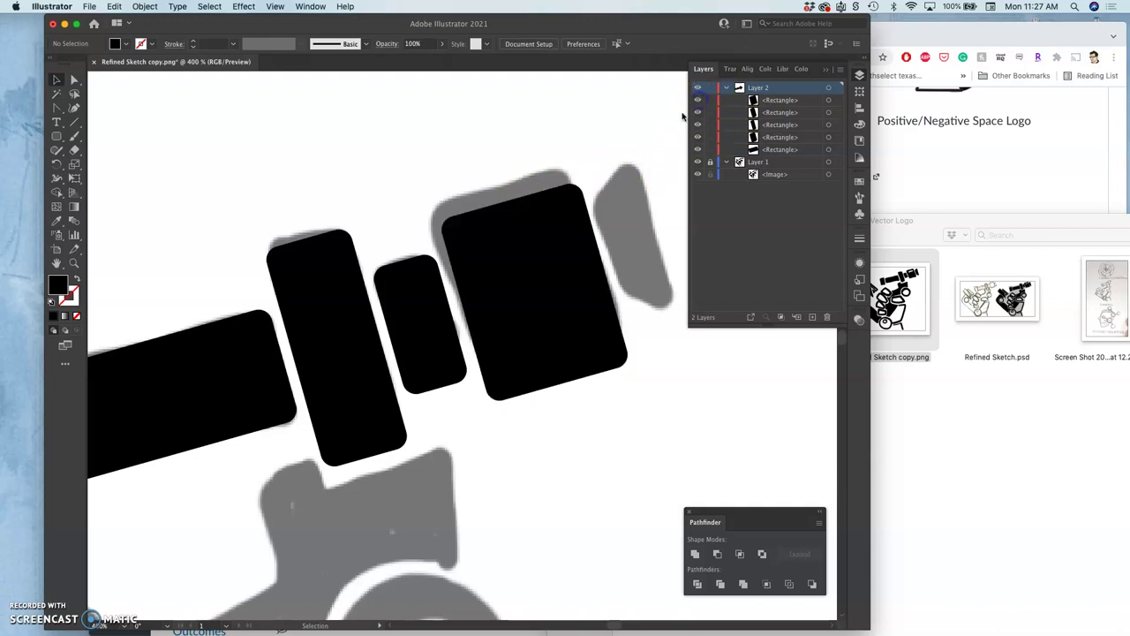
{"action": "left_click", "coordinate": [519, 251]}
{"action": "left_click", "coordinate": [189, 184]}
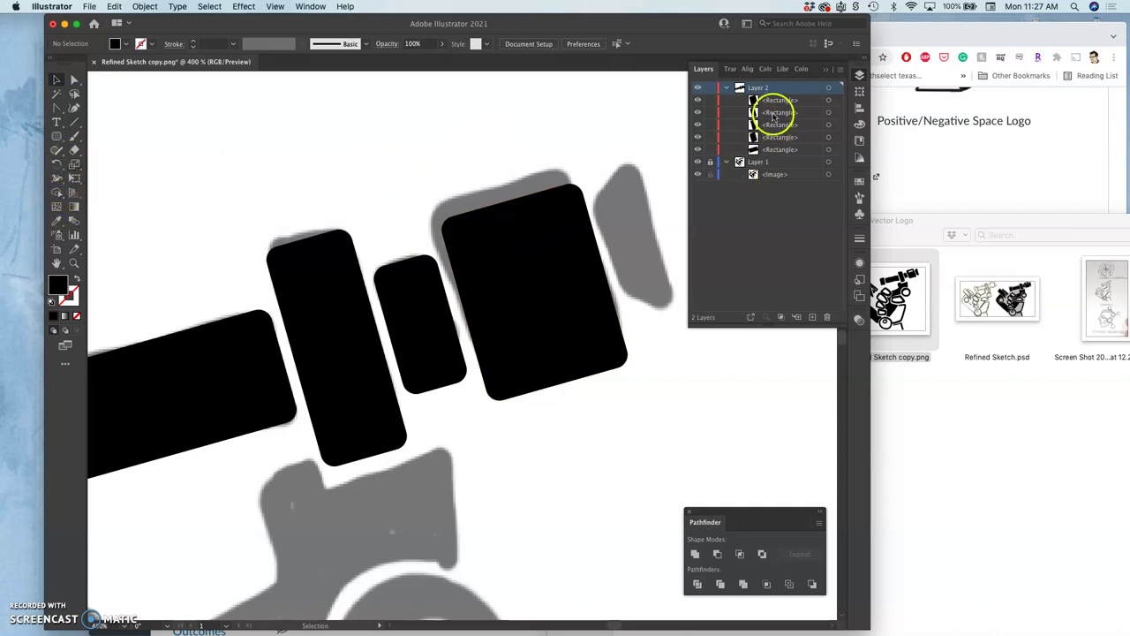
Lower the large right-hand rounded rectangle's opacity to 55% in the Transparency panel
{"action": "left_click", "coordinate": [557, 265]}
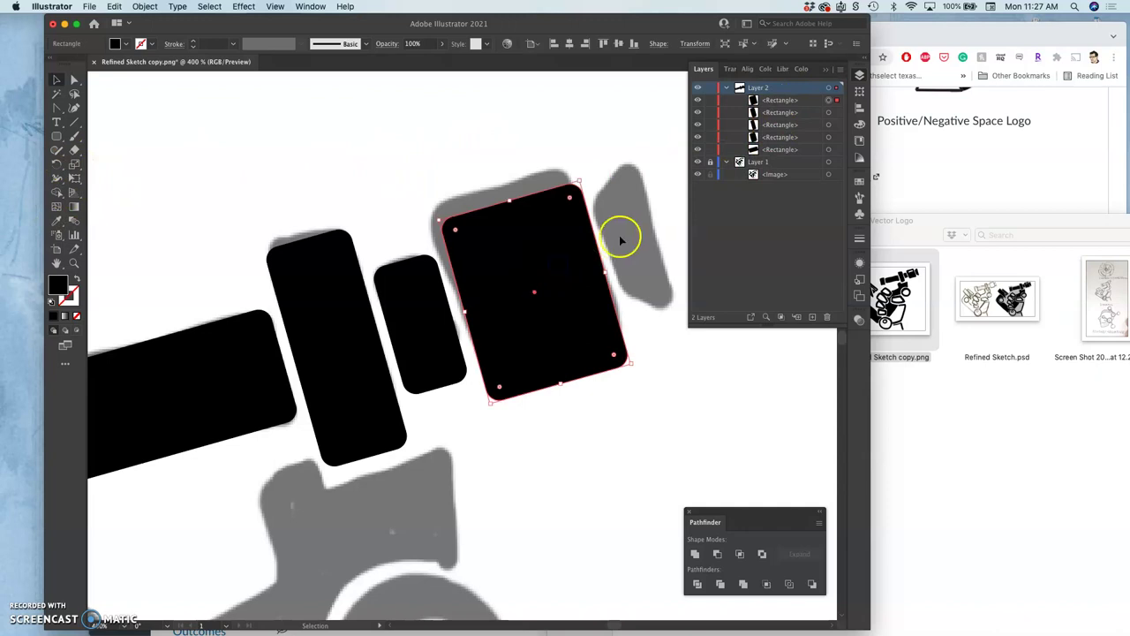
{"action": "left_click", "coordinate": [300, 7]}
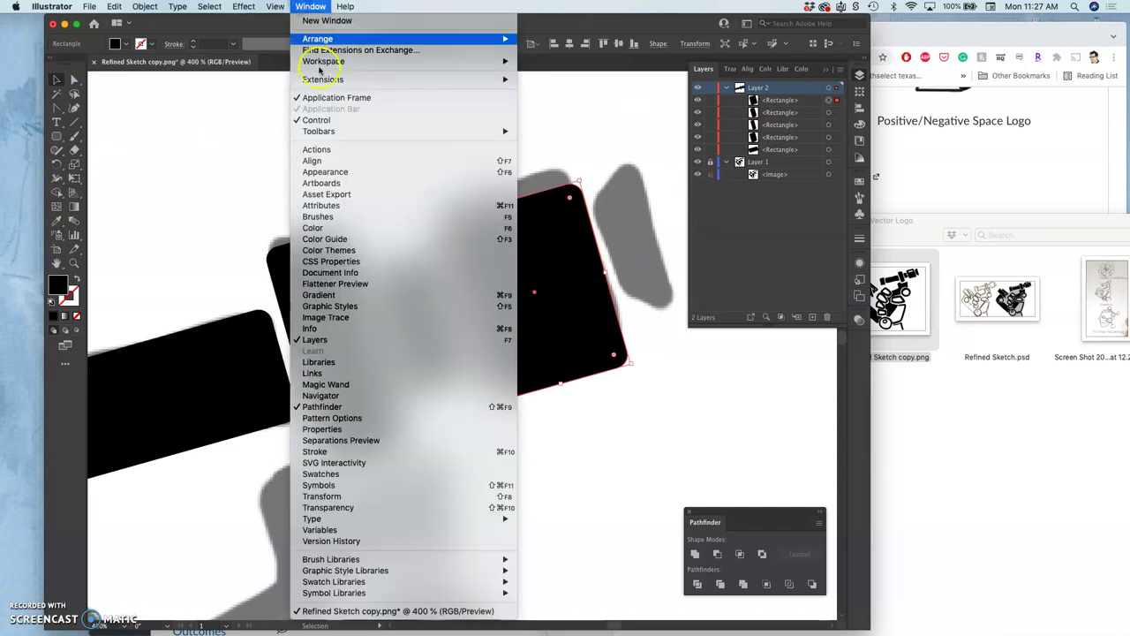
{"action": "left_click", "coordinate": [327, 507]}
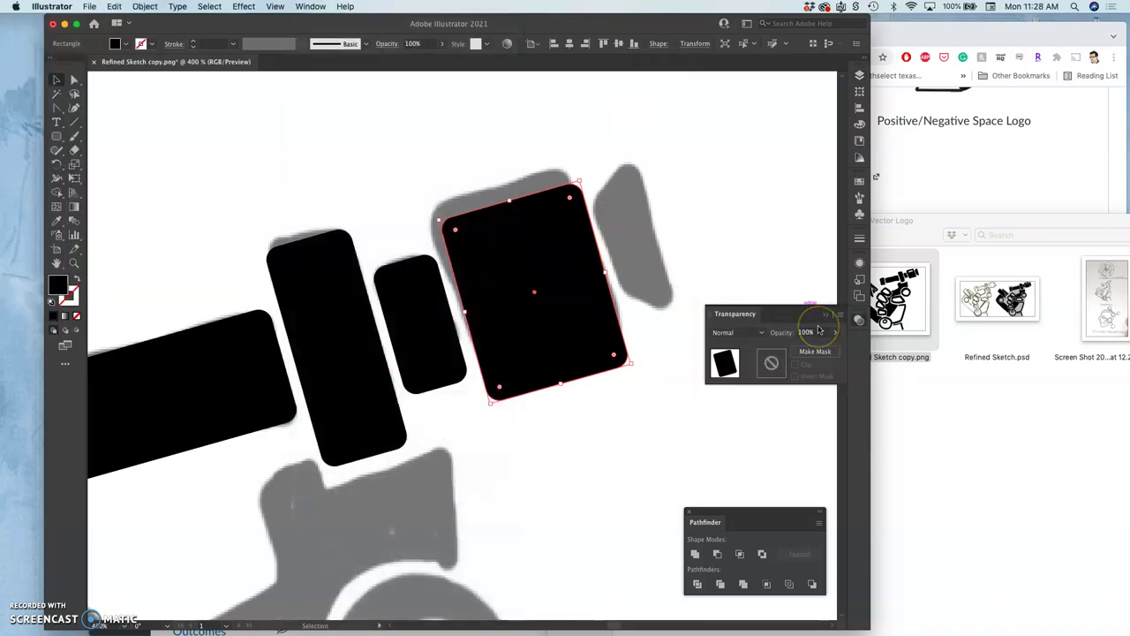
{"action": "left_click", "coordinate": [837, 333]}
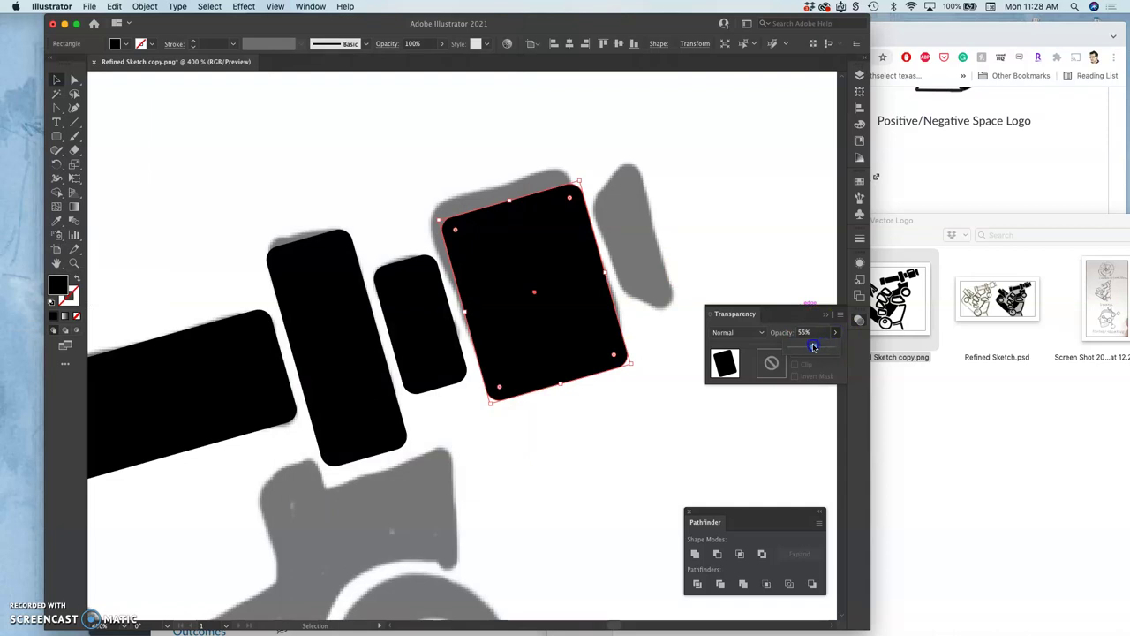
{"action": "left_click_drag", "start_coordinate": [814, 347], "coordinate": [813, 347]}
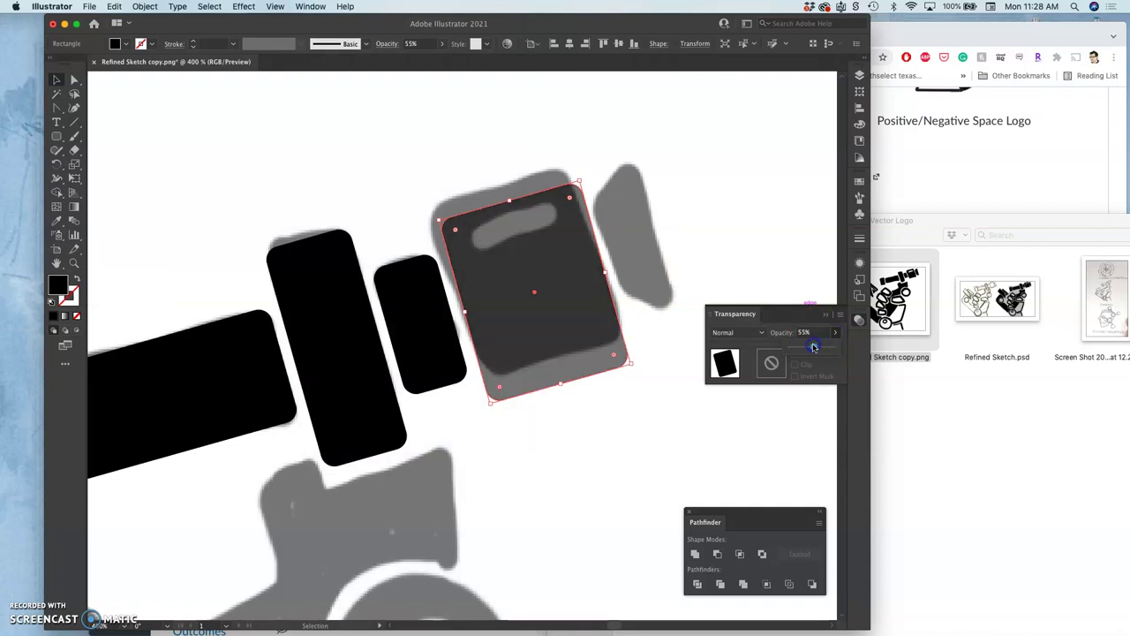
{"action": "left_click", "coordinate": [664, 356]}
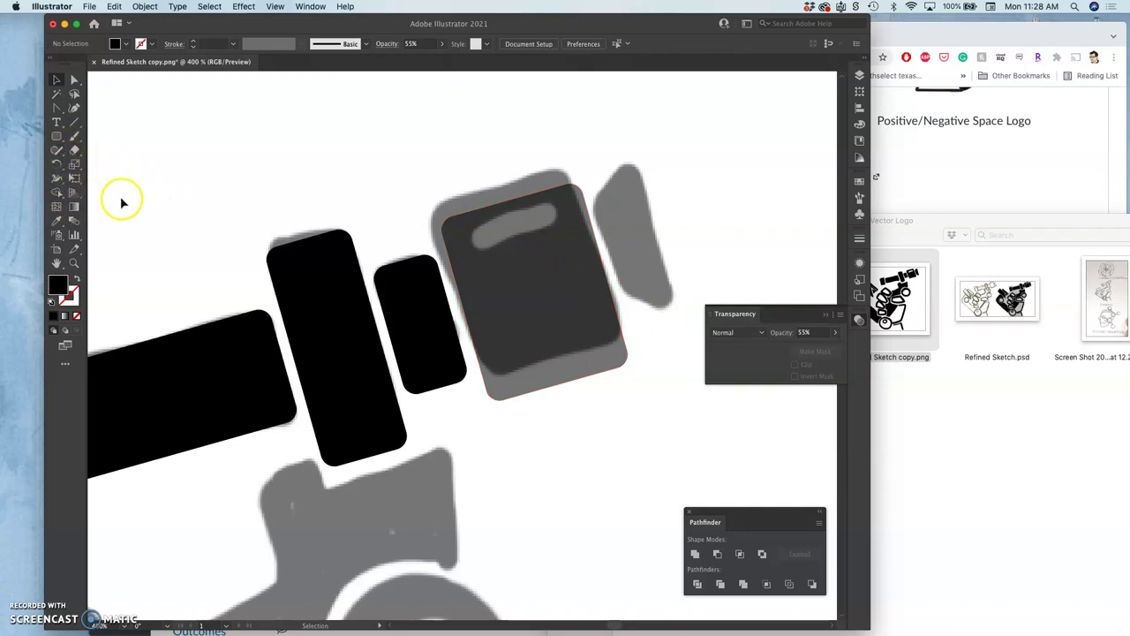
Duplicate the tall rounded rectangle, reshape the copy into a thin bar and move it over the sketch's slot
{"action": "left_click", "coordinate": [327, 315]}
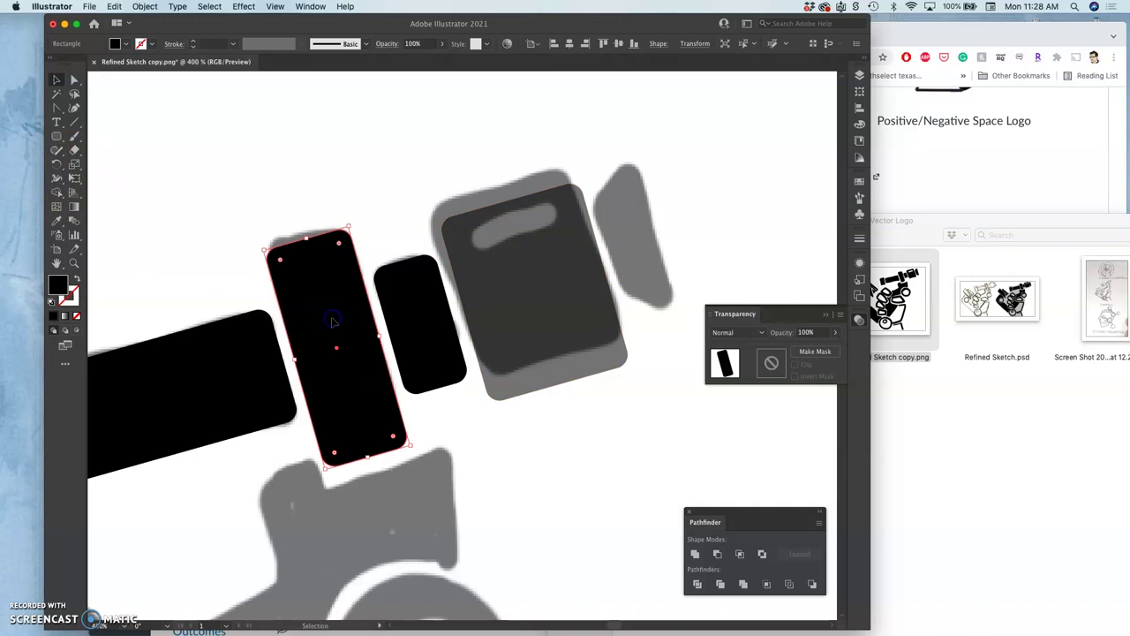
{"action": "key", "text": "super+c"}
{"action": "key", "text": "super+v"}
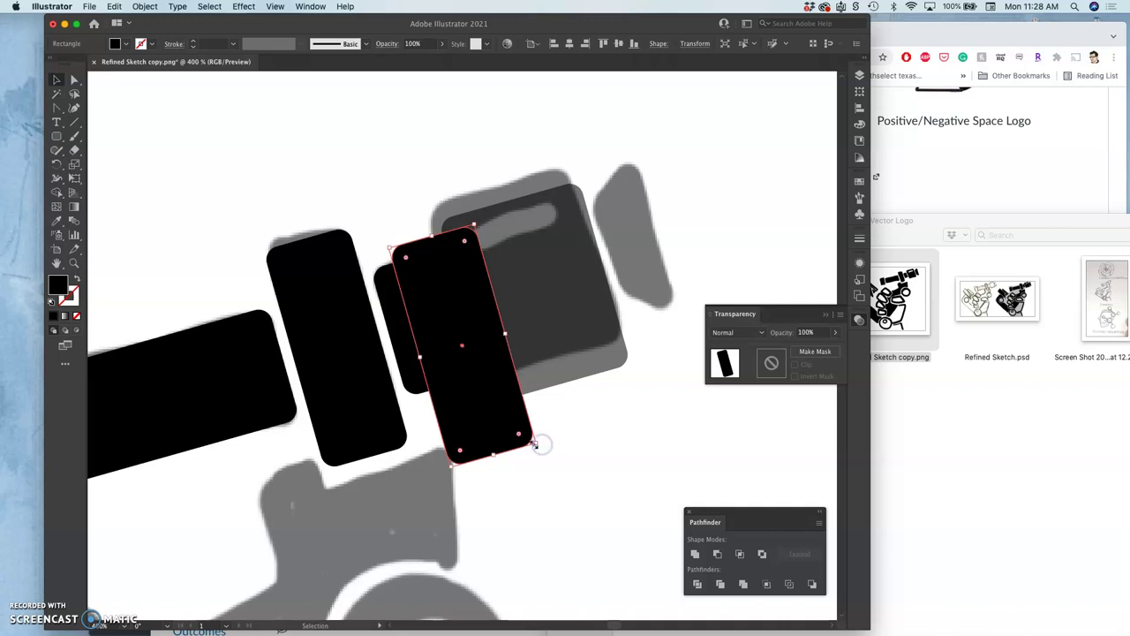
{"action": "left_click_drag", "start_coordinate": [535, 441], "coordinate": [557, 215]}
{"action": "key", "text": "super+equal"}
{"action": "key", "text": "super+equal"}
{"action": "key", "text": "super+equal"}
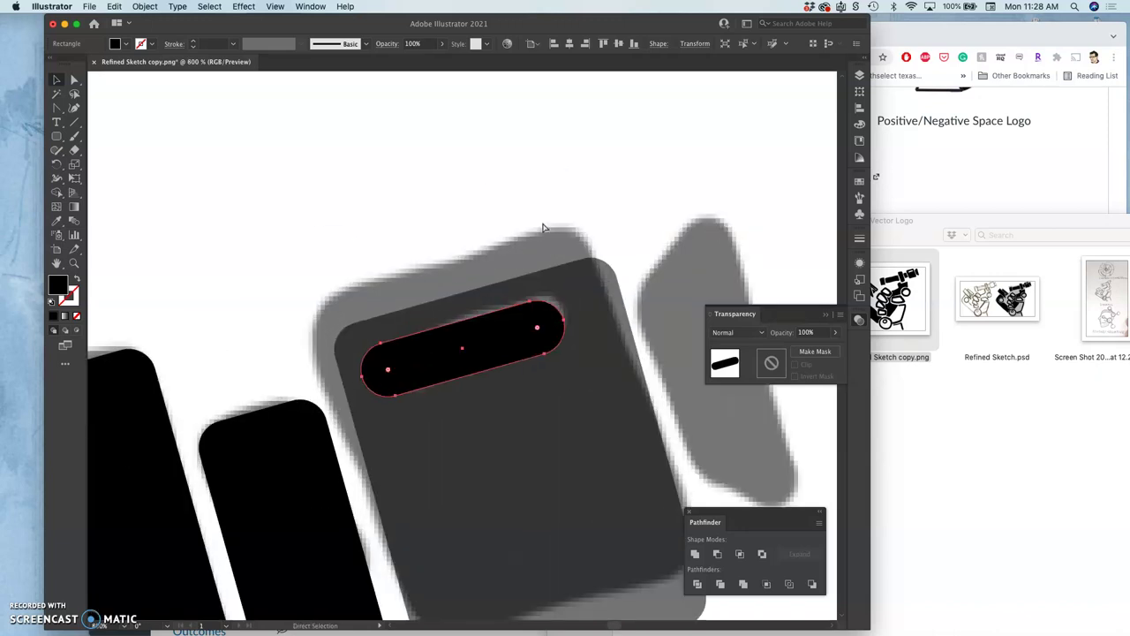
{"action": "left_click_drag", "start_coordinate": [515, 328], "coordinate": [545, 324]}
{"action": "key", "text": "super+minus"}
{"action": "key", "text": "super+minus"}
{"action": "key", "text": "super+minus"}
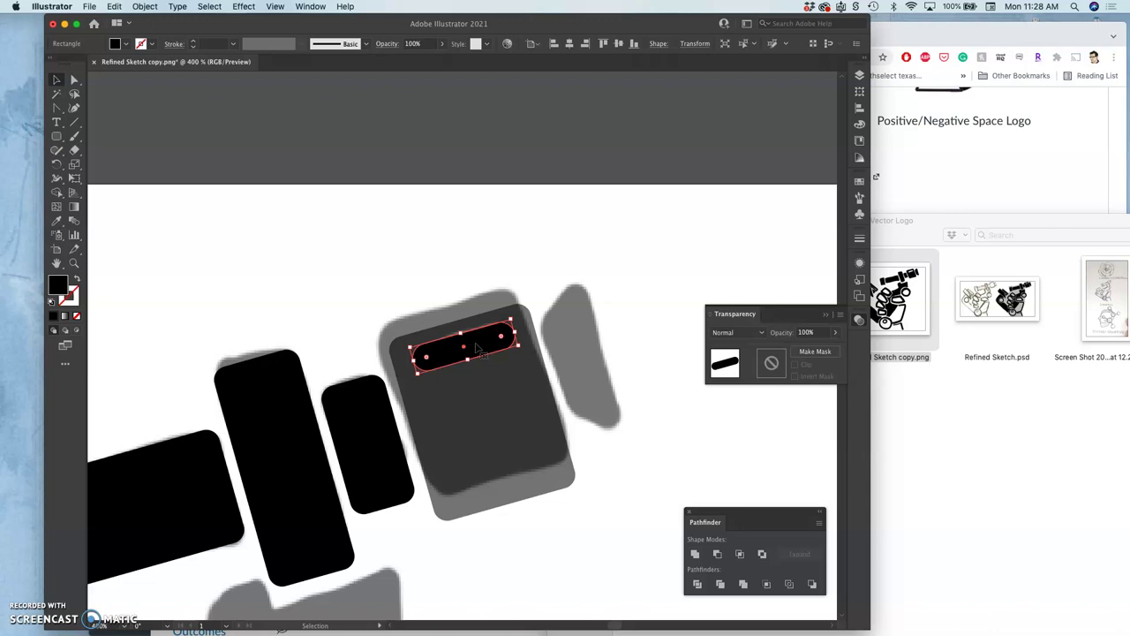
Change the slot bar's fill from black to white (FFFFFF) in the Color Picker
{"action": "left_click", "coordinate": [71, 283]}
{"action": "double_click", "coordinate": [59, 286]}
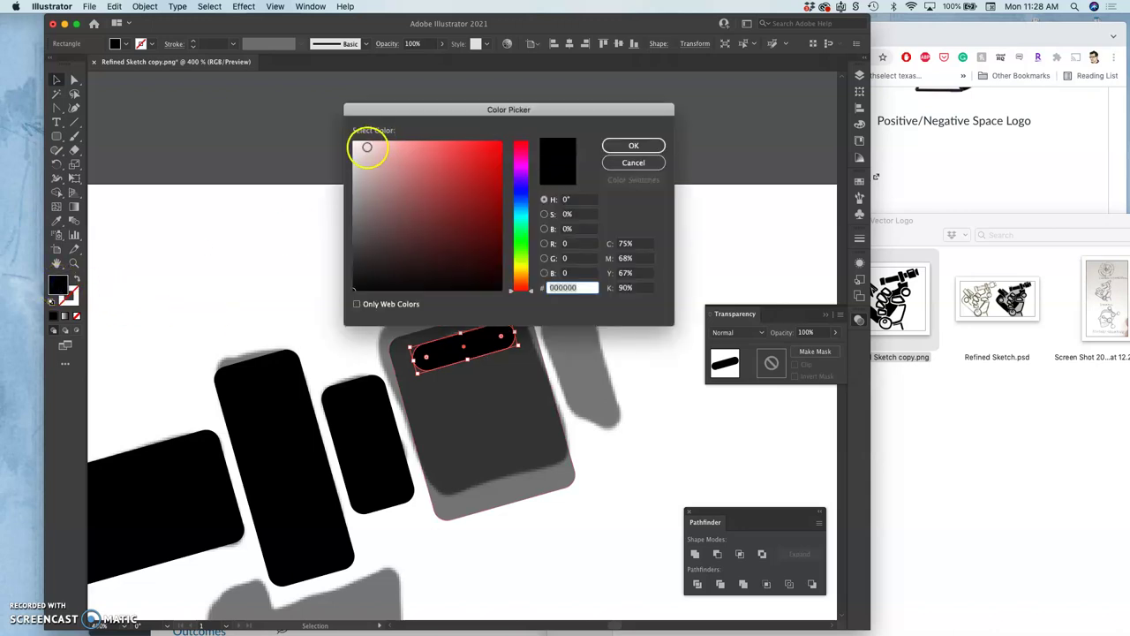
{"action": "mouse_move", "coordinate": [356, 144]}
{"action": "left_mouse_down"}
{"action": "mouse_move", "coordinate": [349, 132]}
{"action": "mouse_move", "coordinate": [360, 151]}
{"action": "mouse_move", "coordinate": [353, 141]}
{"action": "left_mouse_up"}
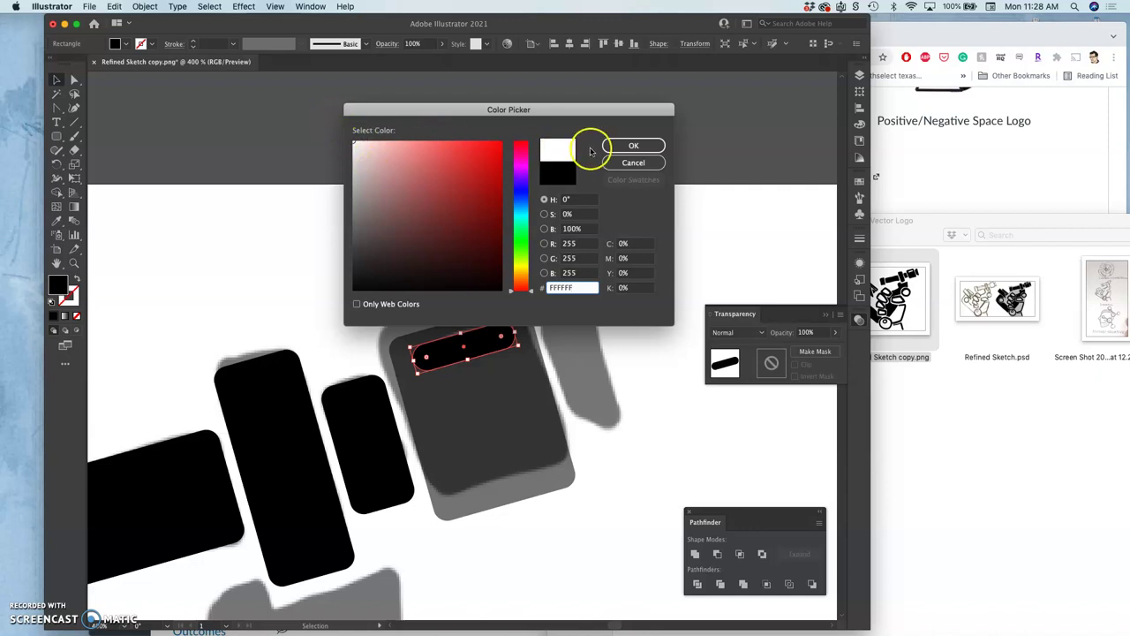
{"action": "left_click", "coordinate": [633, 145]}
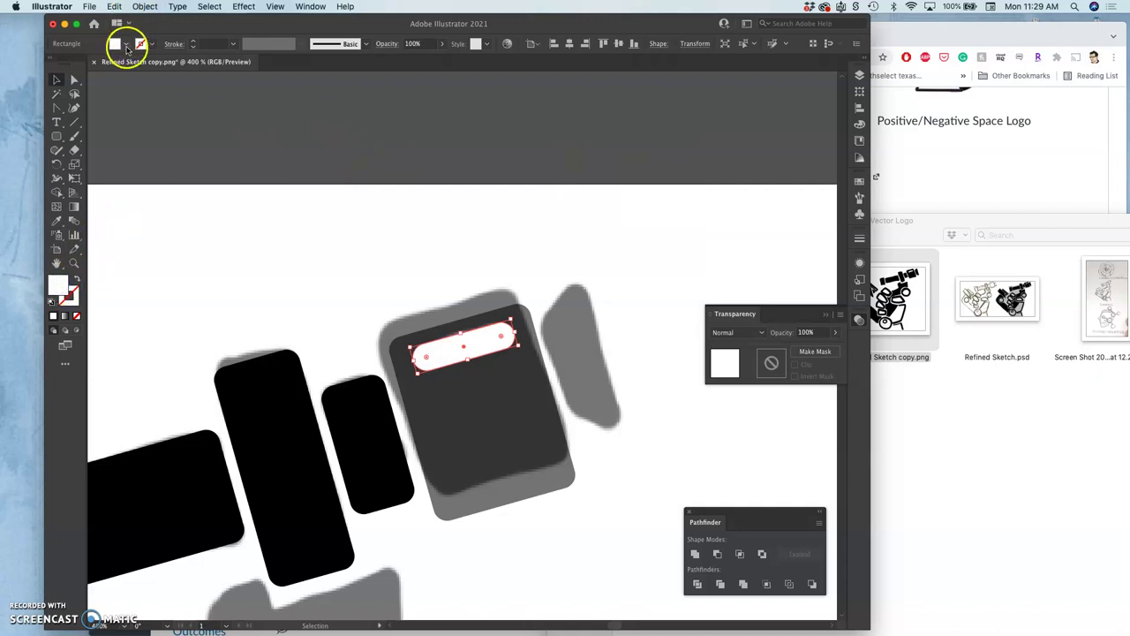
{"action": "left_click", "coordinate": [126, 43]}
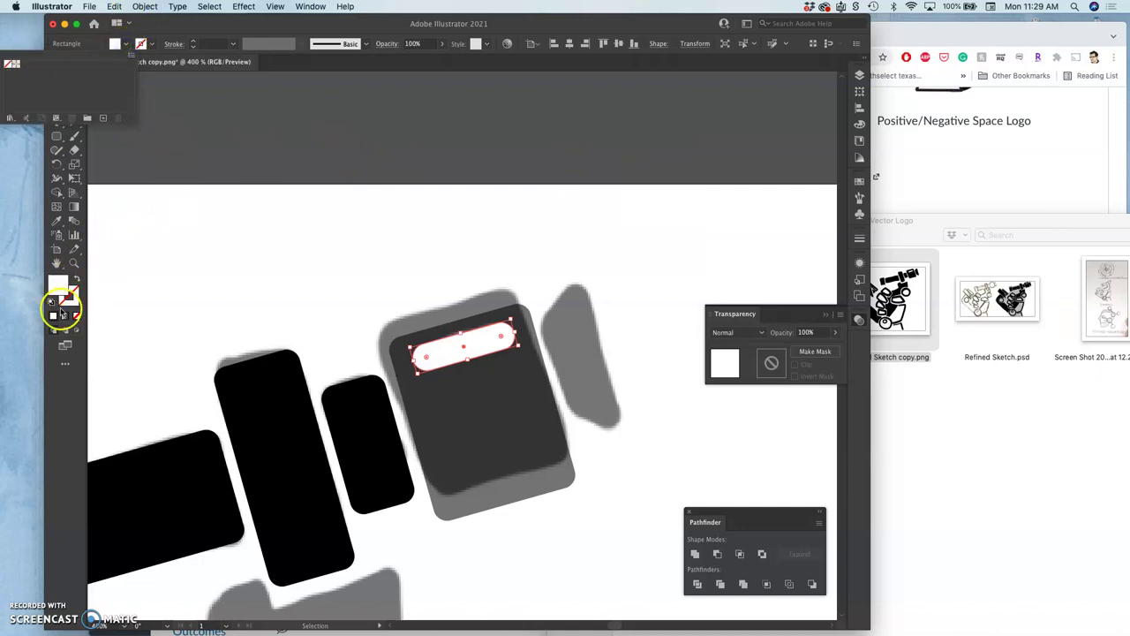
{"action": "left_click", "coordinate": [271, 168]}
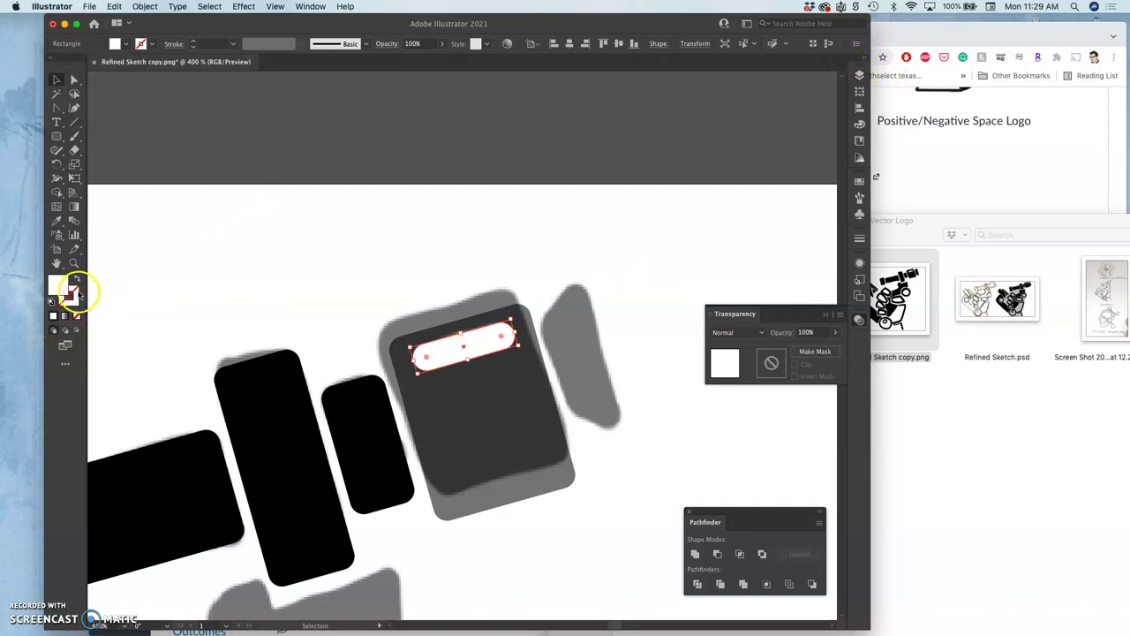
{"action": "left_click", "coordinate": [386, 254]}
Restore the large rectangle to 100% opacity and bring up the Layers panel
{"action": "left_click", "coordinate": [497, 368]}
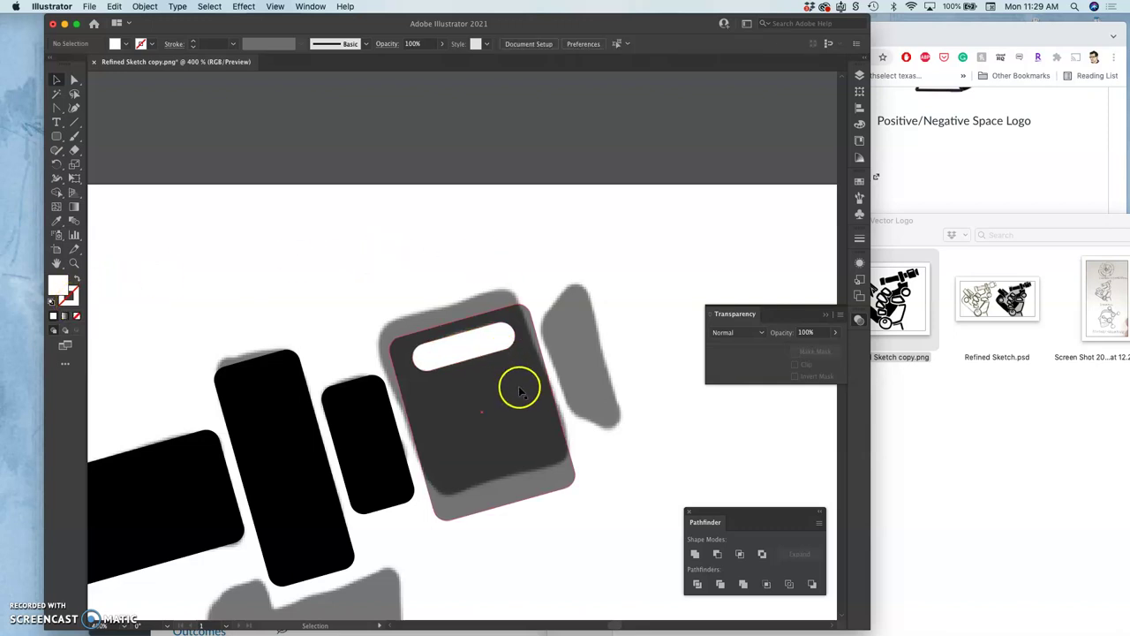
{"action": "left_click", "coordinate": [520, 386]}
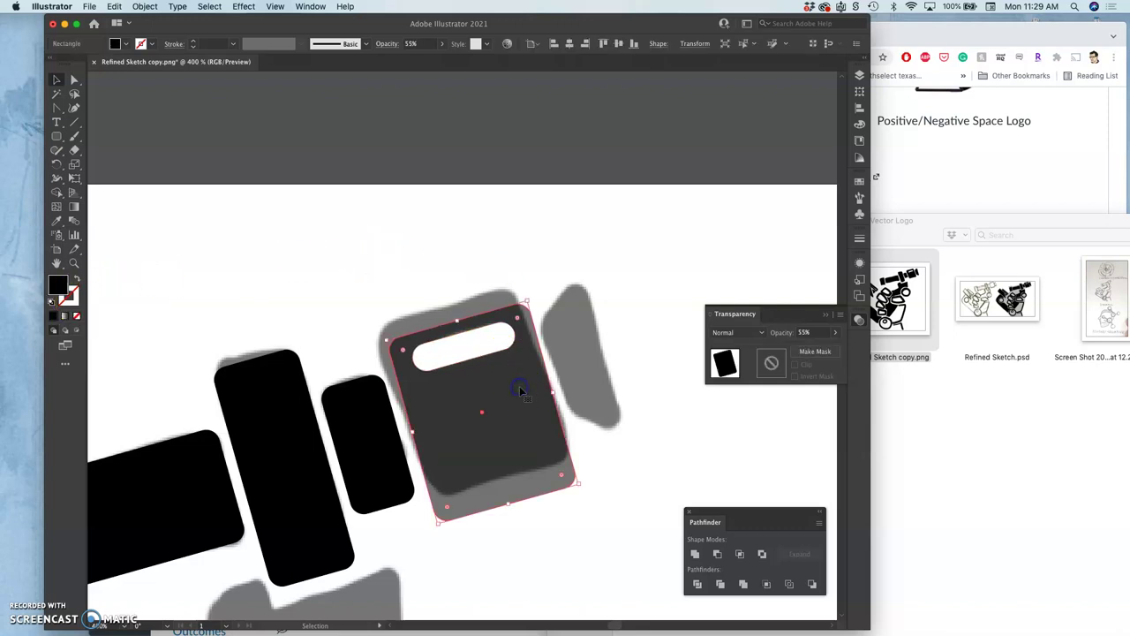
{"action": "left_click", "coordinate": [836, 333]}
{"action": "left_click_drag", "start_coordinate": [814, 351], "coordinate": [892, 347]}
{"action": "left_click", "coordinate": [704, 264]}
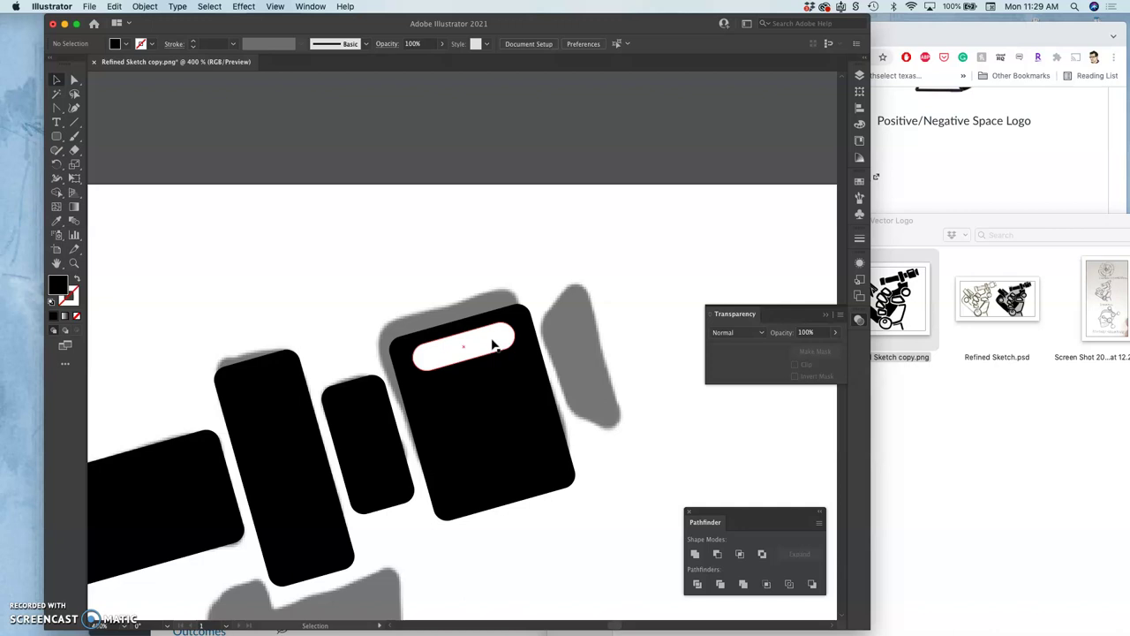
{"action": "left_click", "coordinate": [861, 75]}
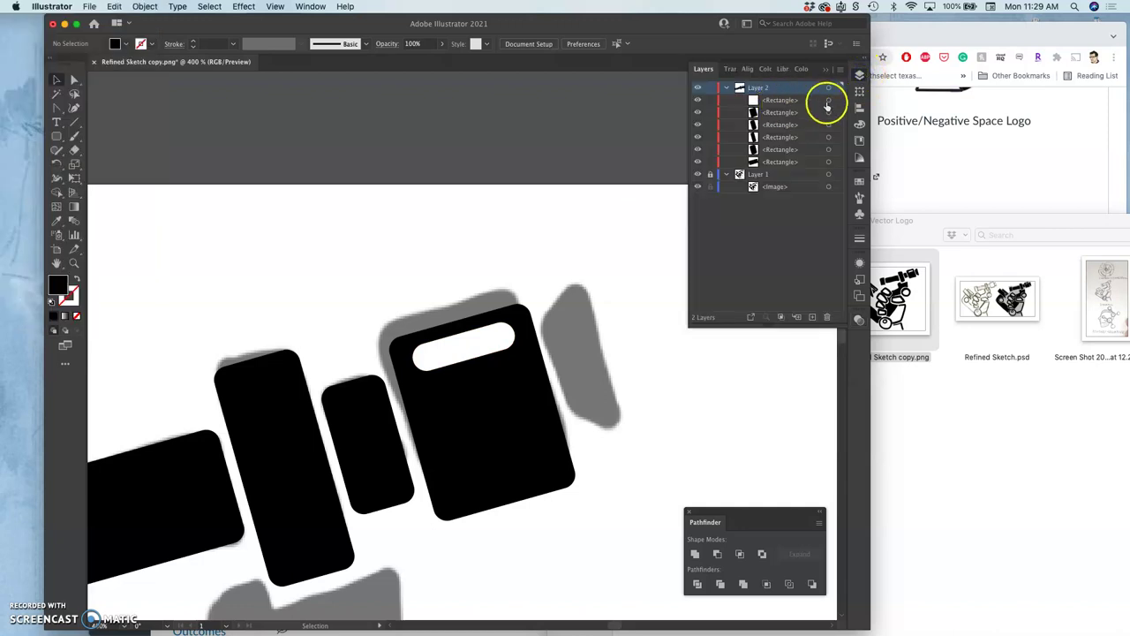
Toggle visibility of the white slot and large black rectangle in Layers to identify them
{"action": "left_click", "coordinate": [829, 103]}
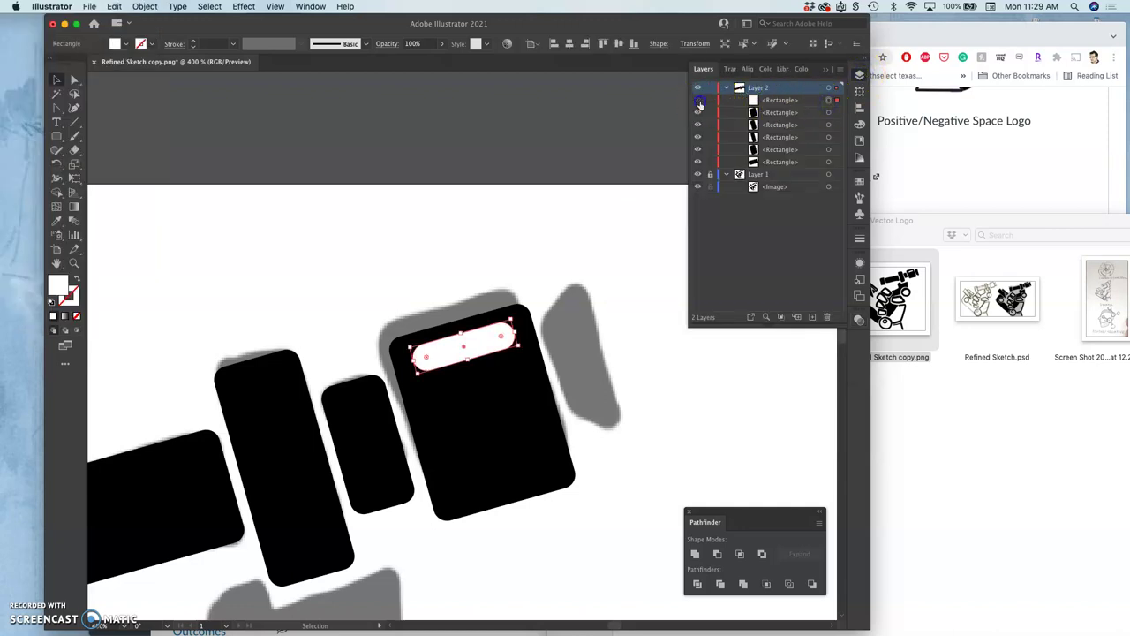
{"action": "left_click", "coordinate": [697, 100]}
{"action": "left_click", "coordinate": [697, 100]}
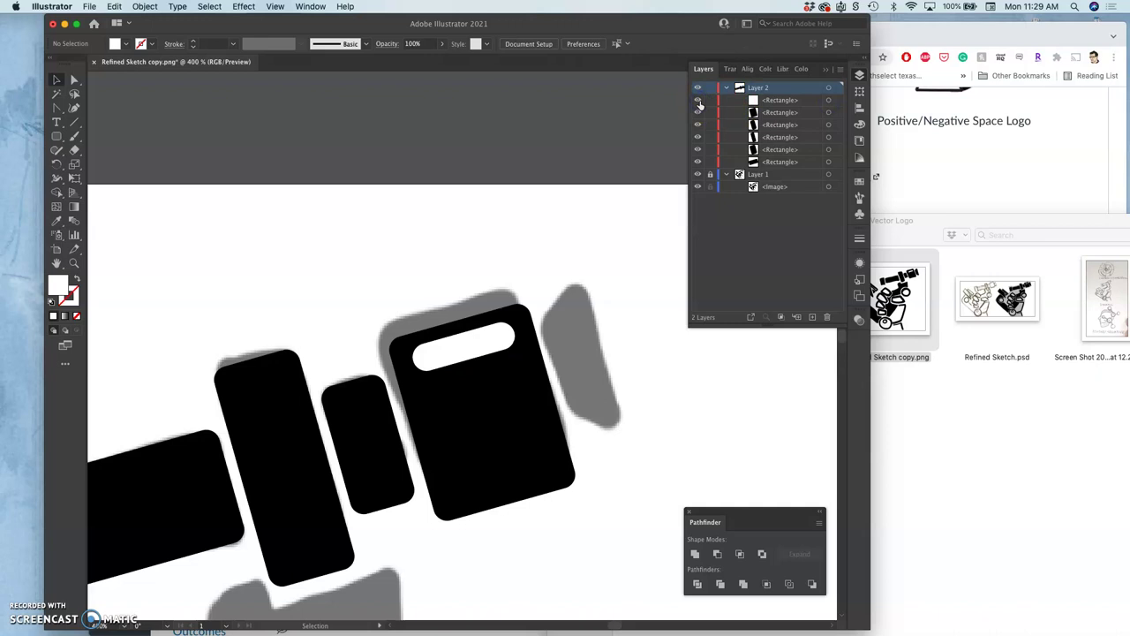
{"action": "left_click", "coordinate": [700, 103]}
{"action": "left_click", "coordinate": [700, 103]}
{"action": "left_click", "coordinate": [698, 113]}
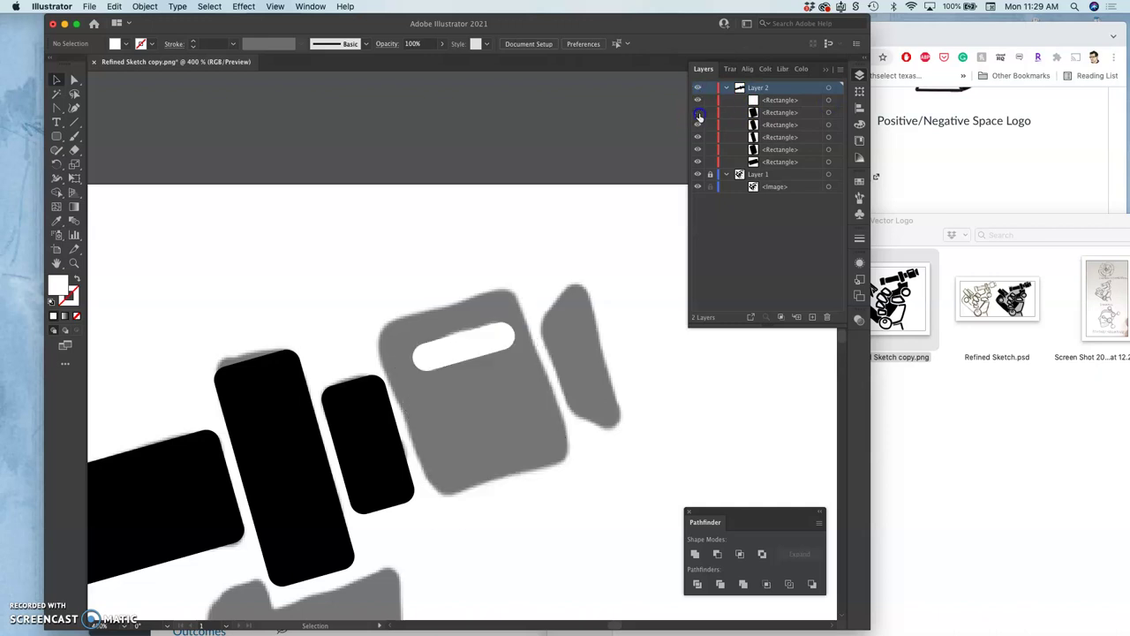
{"action": "left_click", "coordinate": [698, 112]}
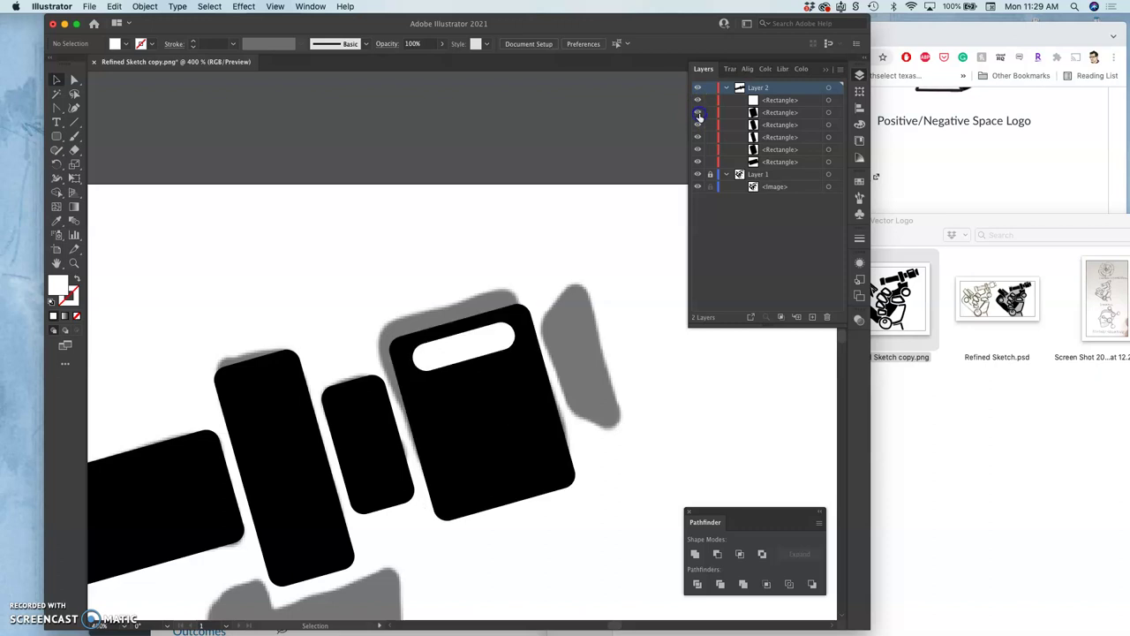
Select the black rectangle and white slot together via their Layers target circles, ending on the Selection tool
{"action": "left_click", "coordinate": [828, 112]}
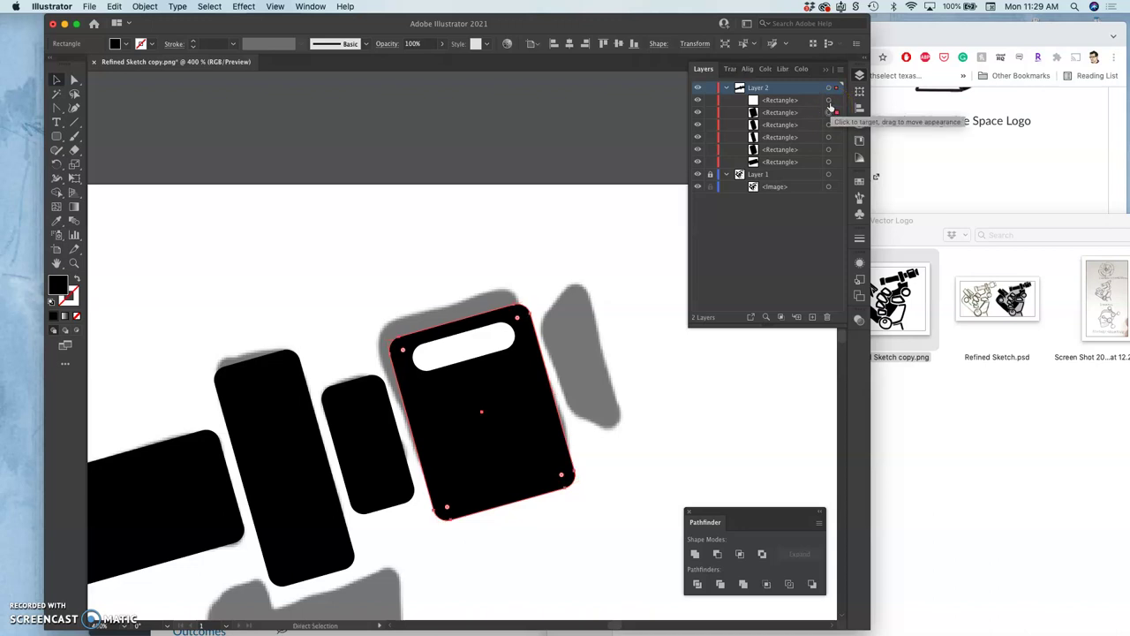
{"action": "left_click", "coordinate": [830, 103], "text": "shift"}
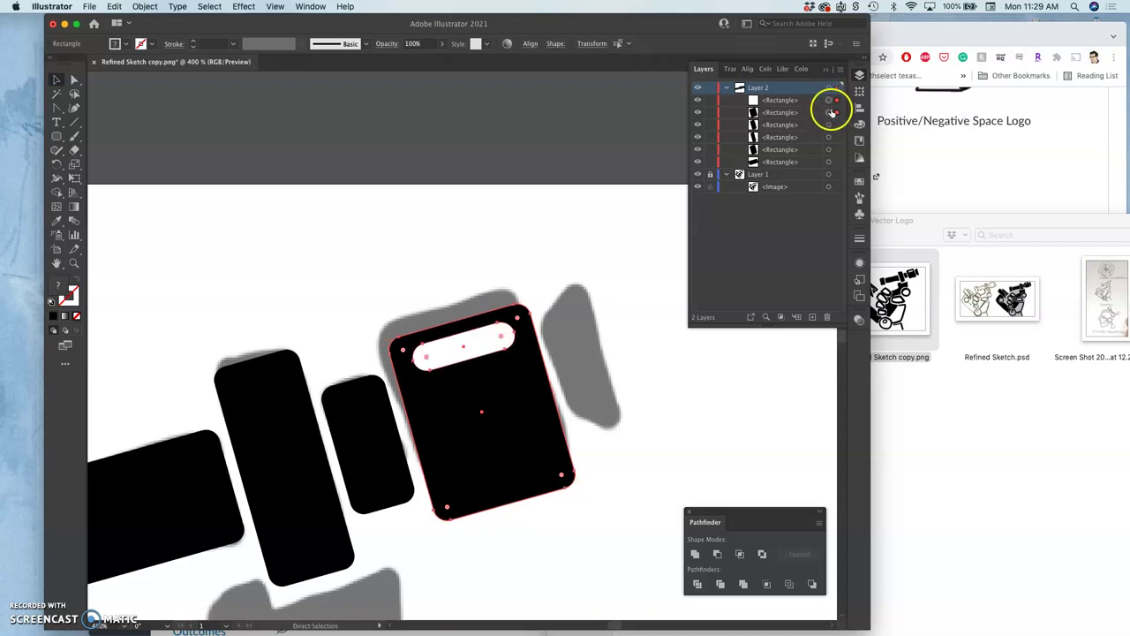
{"action": "key", "text": "v"}
{"action": "key", "text": "a"}
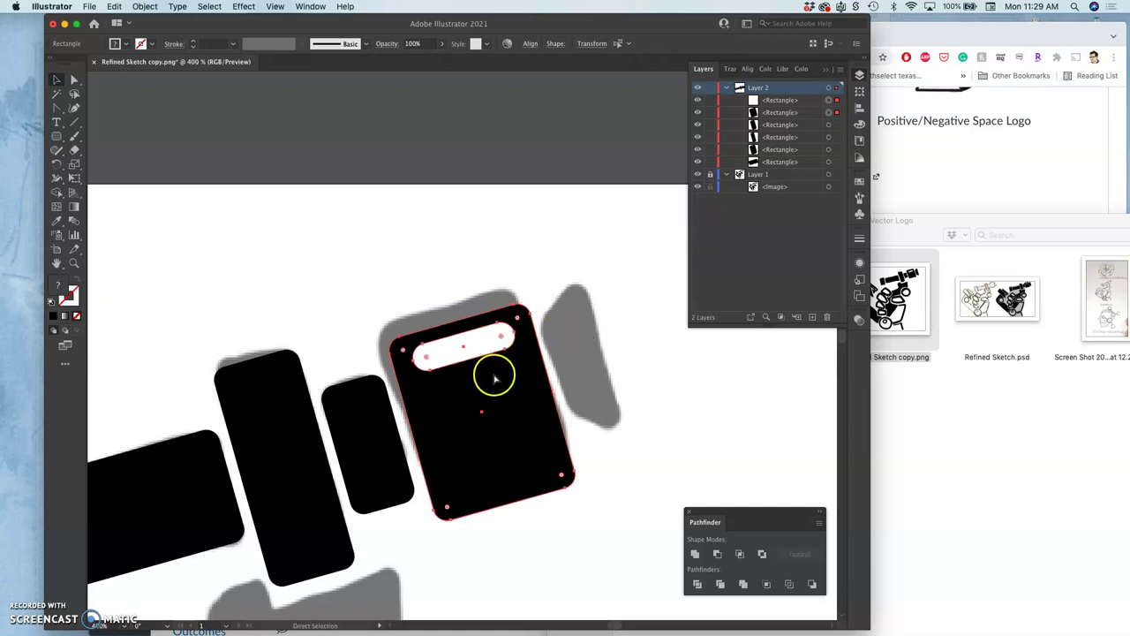
{"action": "key", "text": "v"}
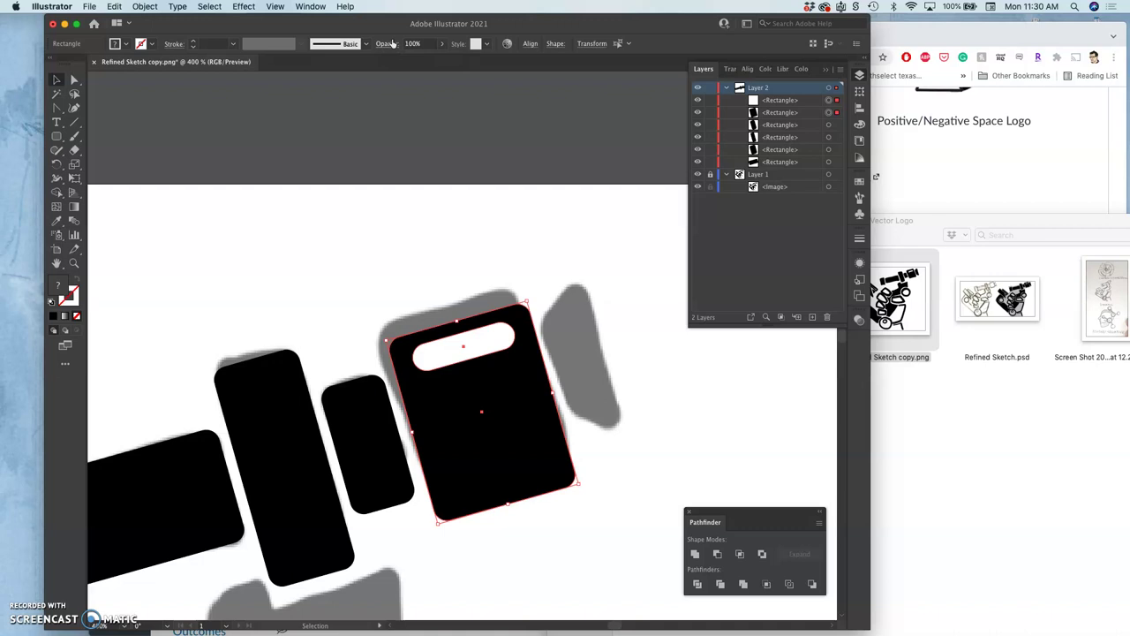
{"action": "left_click", "coordinate": [311, 7]}
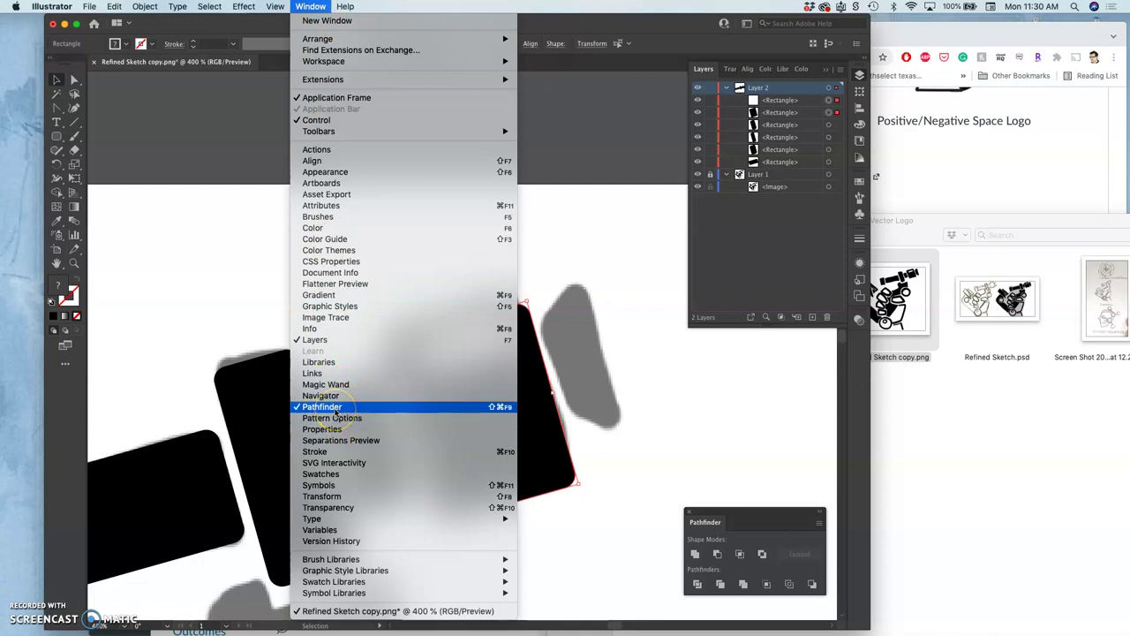
{"action": "left_click", "coordinate": [762, 518]}
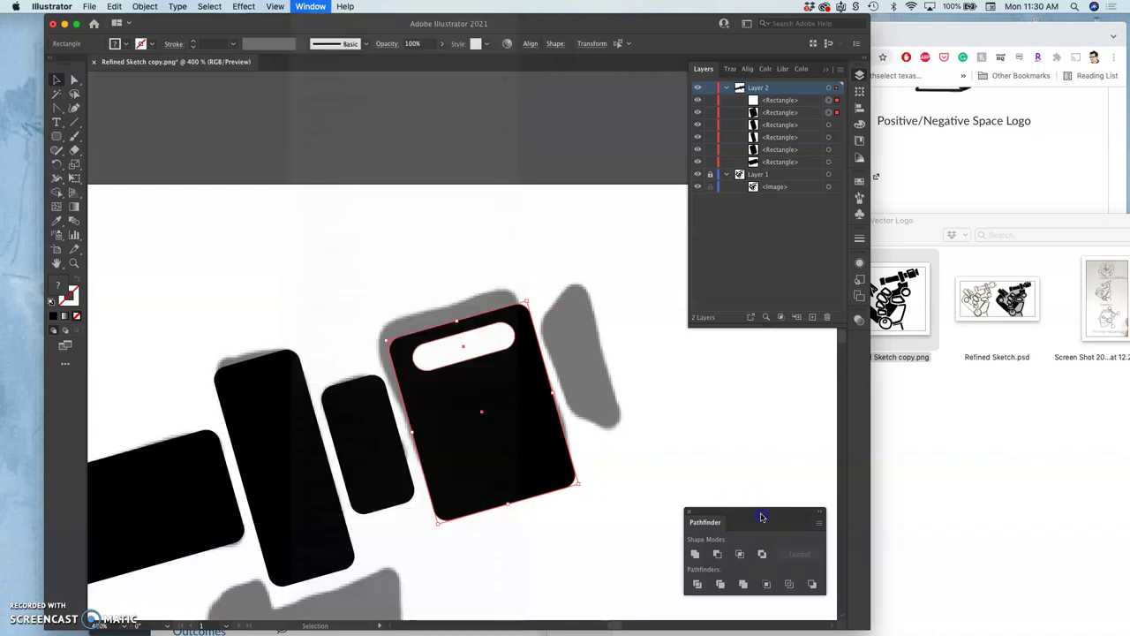
{"action": "left_click", "coordinate": [757, 535]}
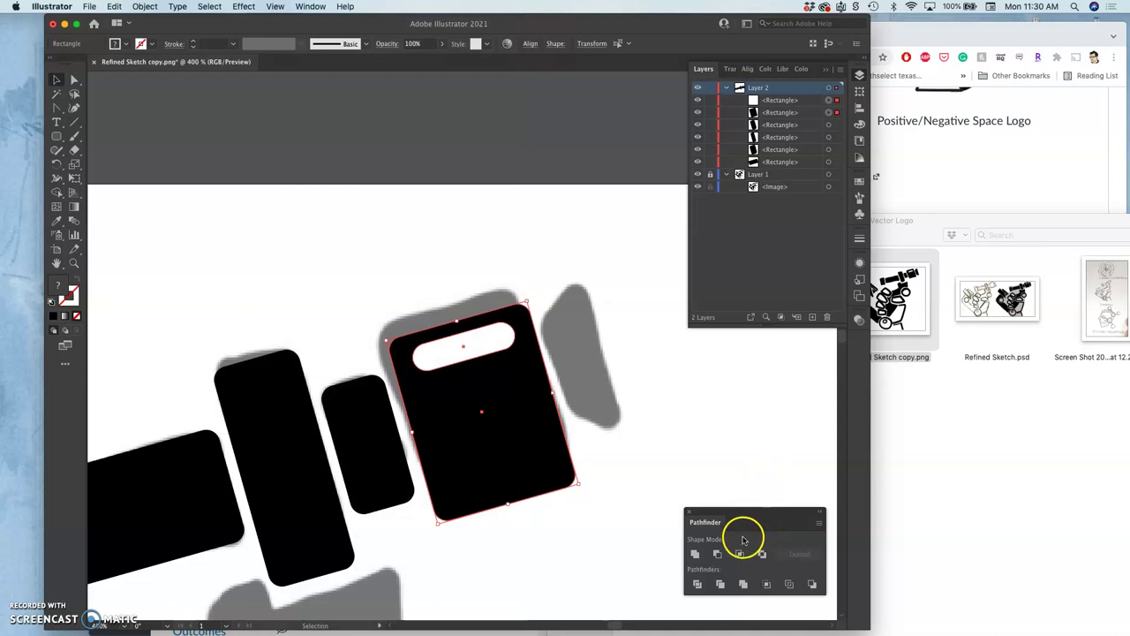